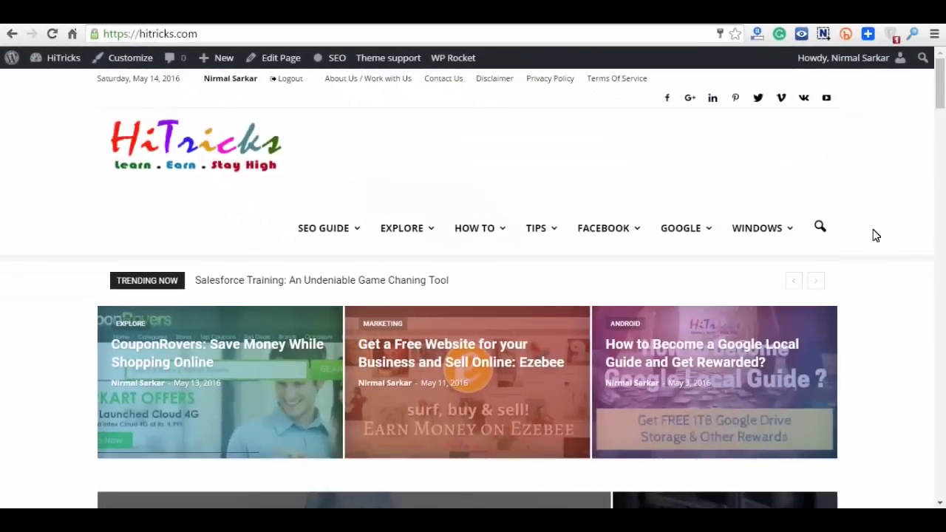
Examine the layout of the HiTricks homepage, from the featured post grids through the category blocks to the footer
scroll(876, 235, "down", 5)
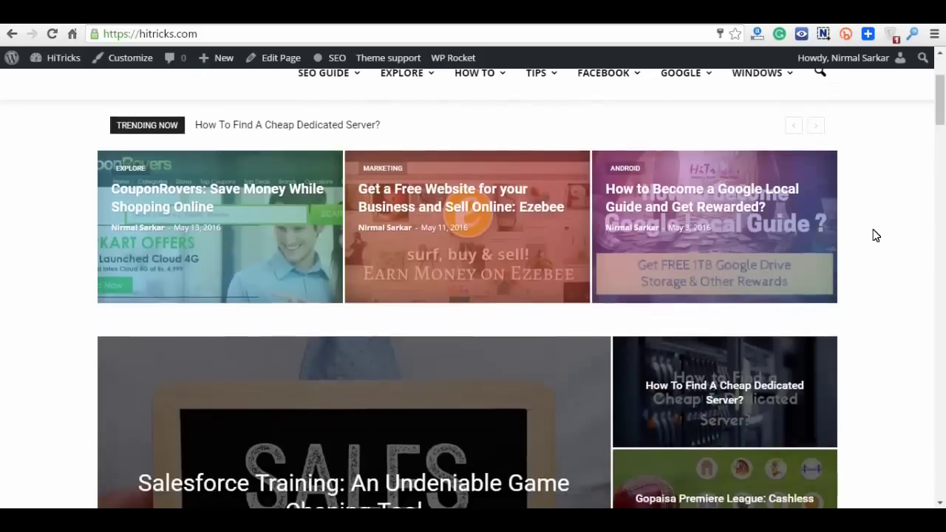
scroll(876, 236, "down", 2)
scroll(876, 235, "down", 3)
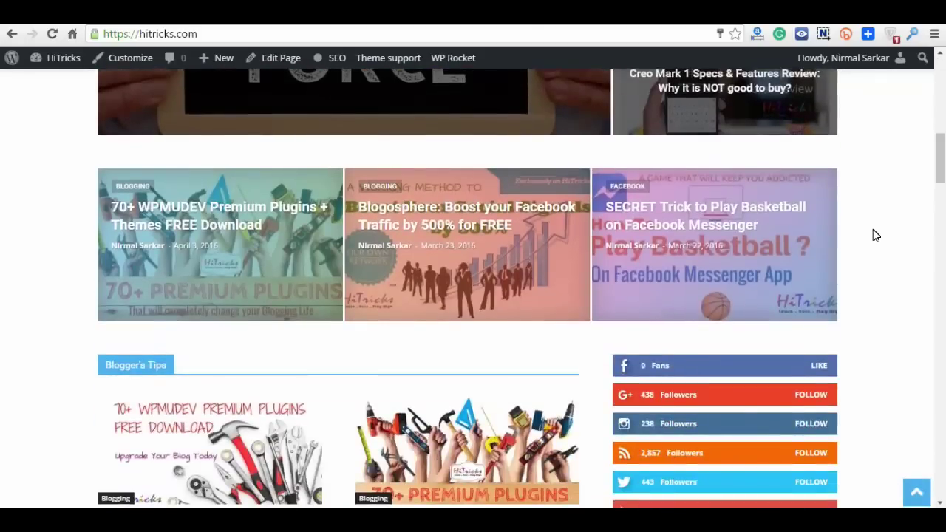
scroll(876, 235, "down", 3)
scroll(876, 235, "down", 3)
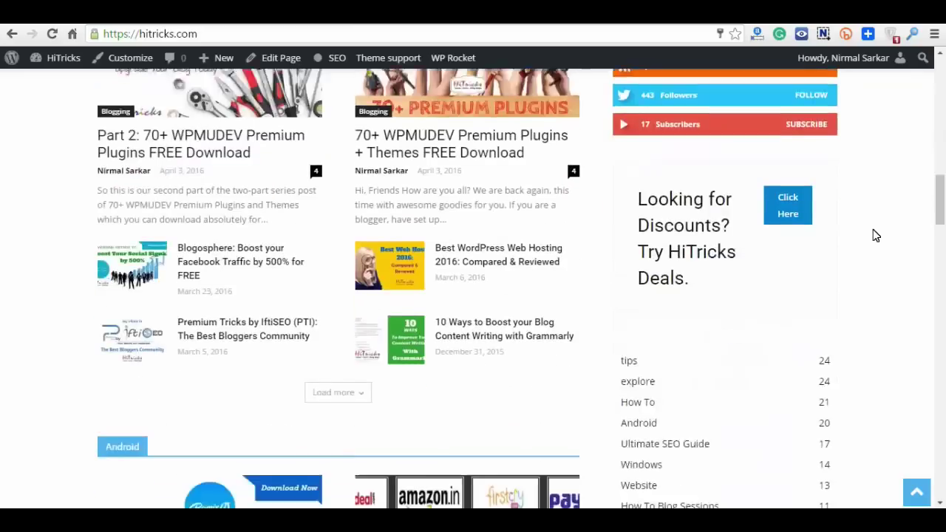
scroll(876, 235, "down", 7)
scroll(876, 235, "down", 1)
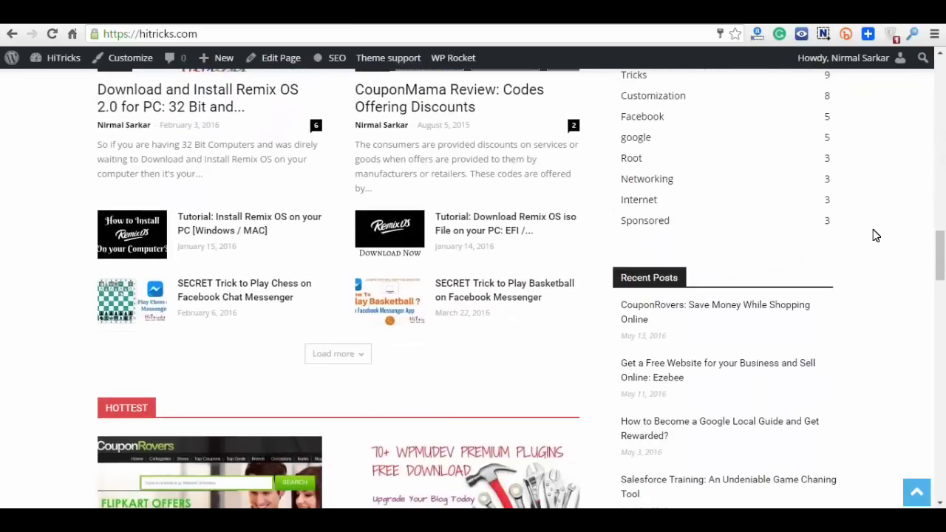
scroll(877, 235, "down", 6)
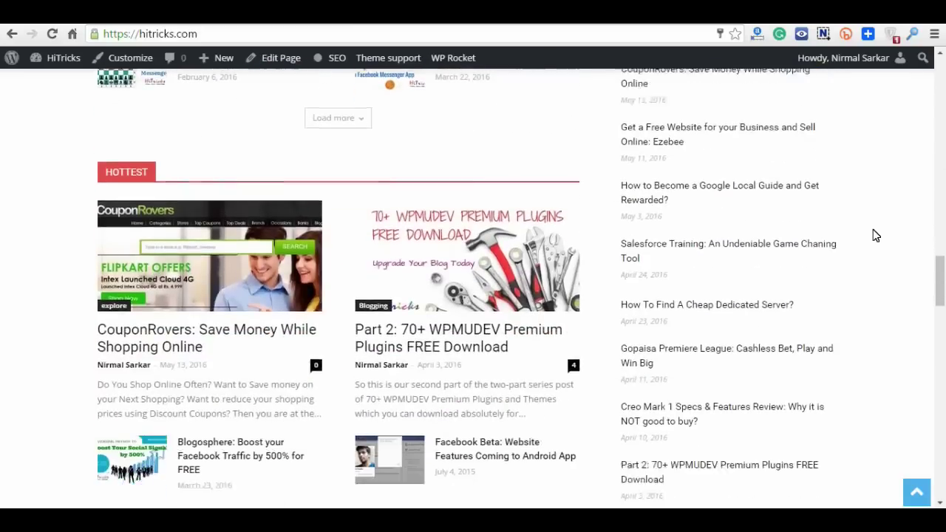
scroll(876, 235, "down", 4)
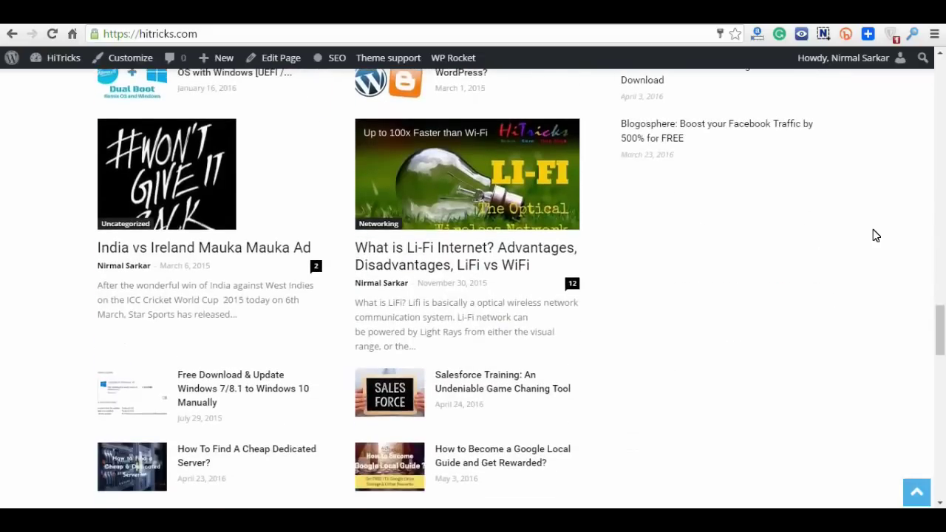
scroll(876, 236, "down", 7)
scroll(876, 235, "down", 11)
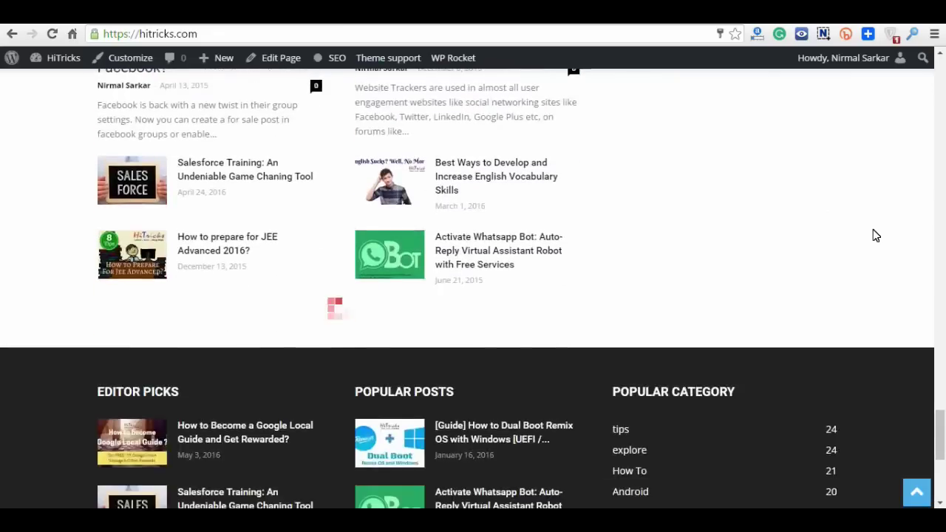
scroll(876, 235, "up", 4)
scroll(877, 235, "up", 15)
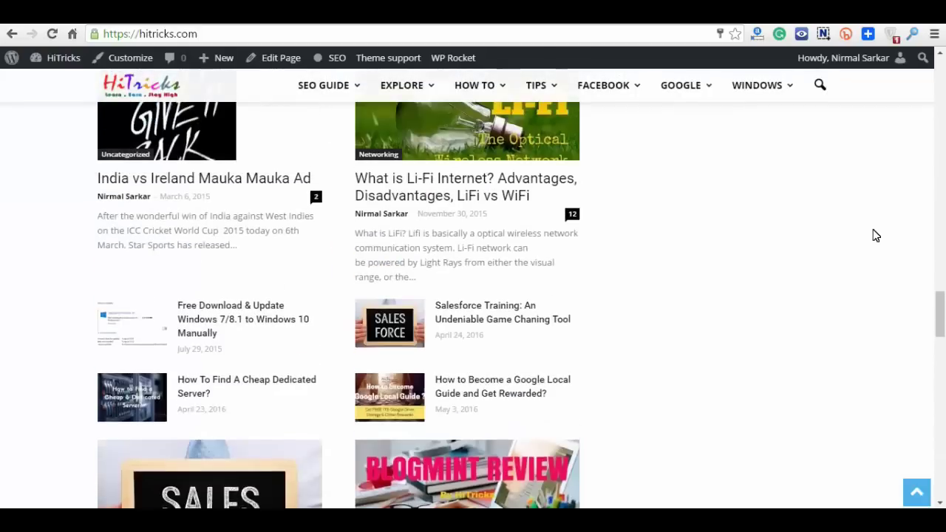
scroll(877, 235, "up", 12)
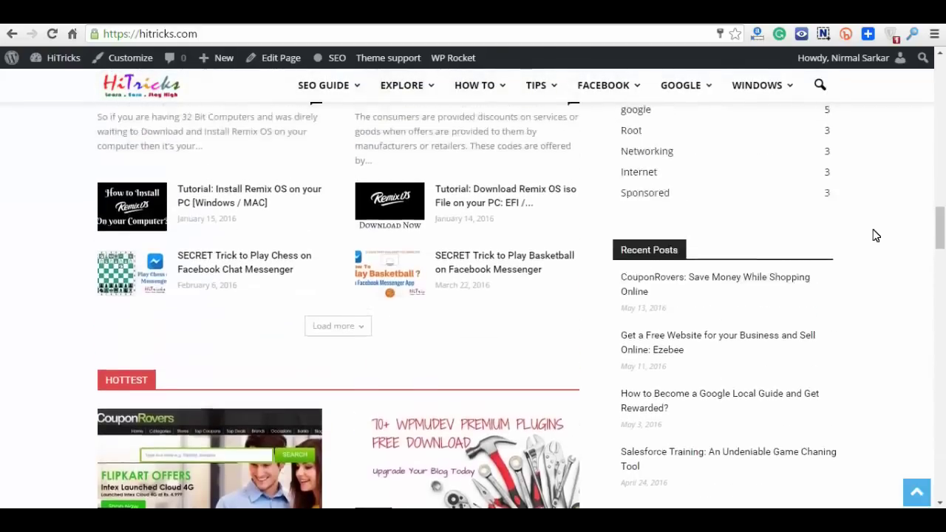
scroll(876, 235, "up", 5)
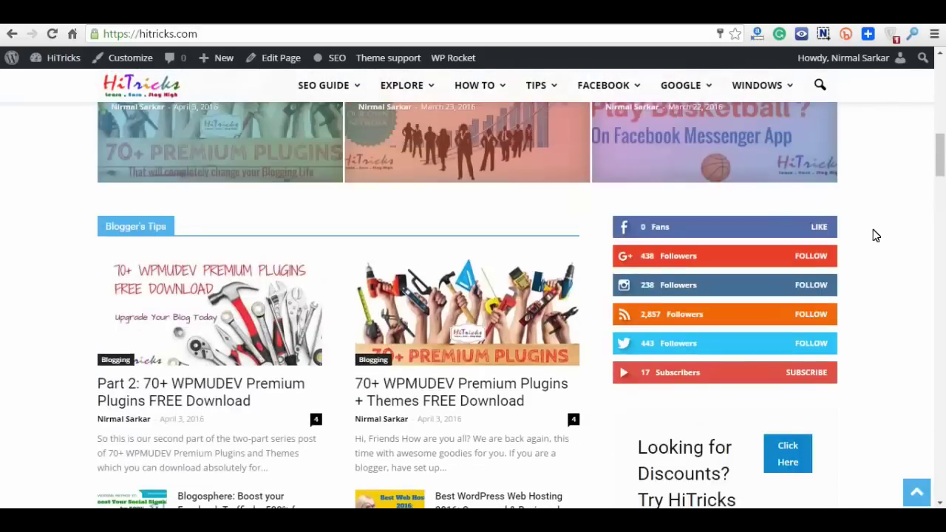
scroll(876, 235, "up", 3)
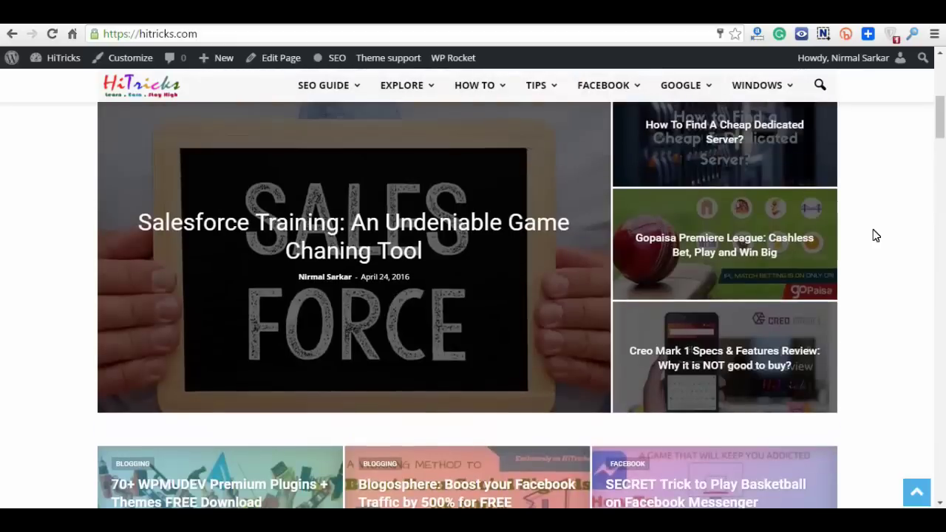
scroll(876, 235, "up", 4)
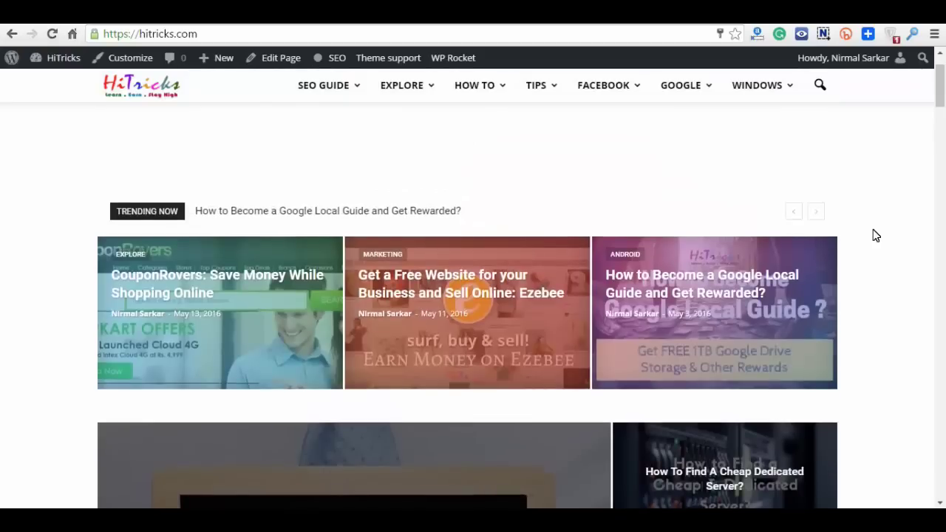
scroll(876, 235, "up", 2)
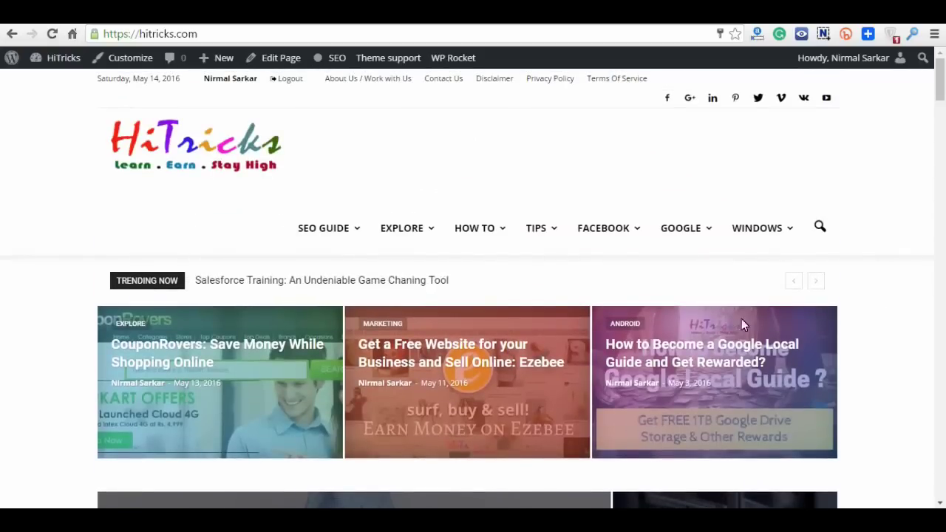
scroll(226, 247, "down", 3)
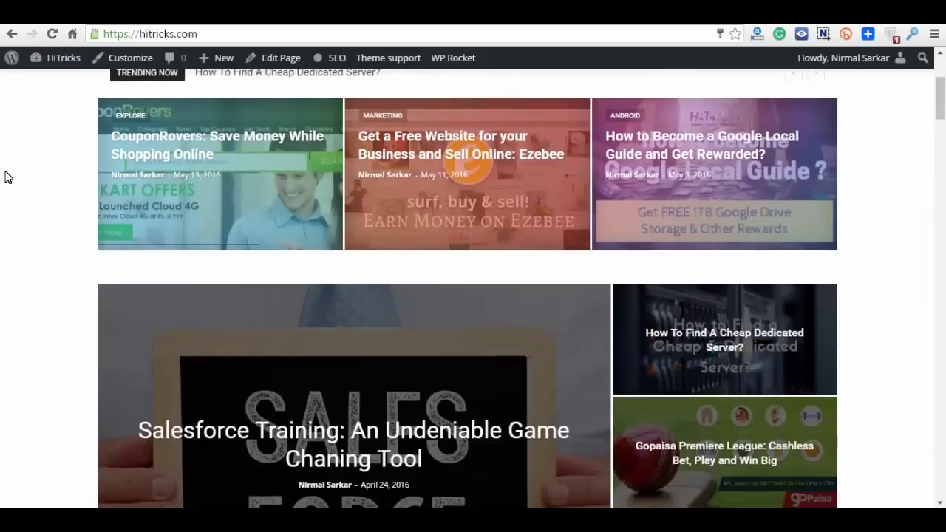
scroll(6, 184, "up", 3)
Open the site's admin dashboard and list all existing pages
left_click(64, 58)
scroll(66, 187, "down", 2)
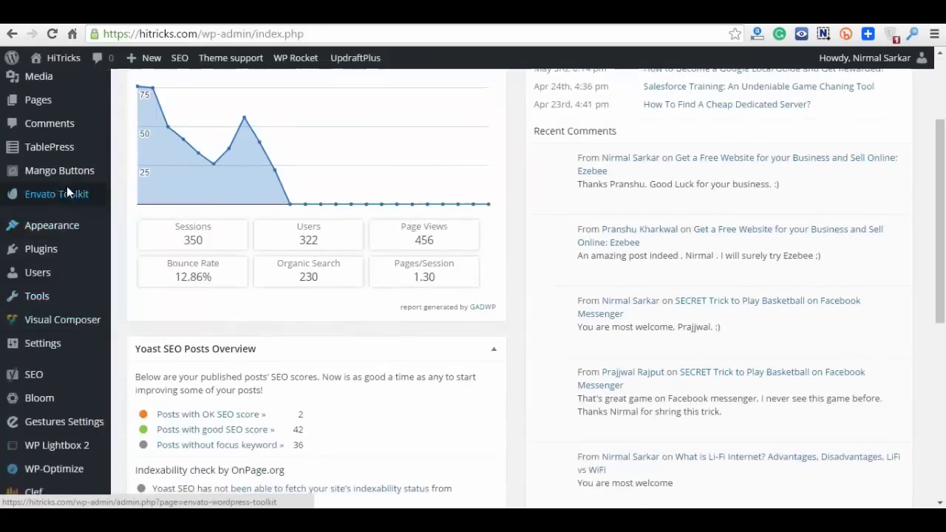
scroll(59, 197, "up", 2)
mouse_move(54, 238)
left_click(133, 243)
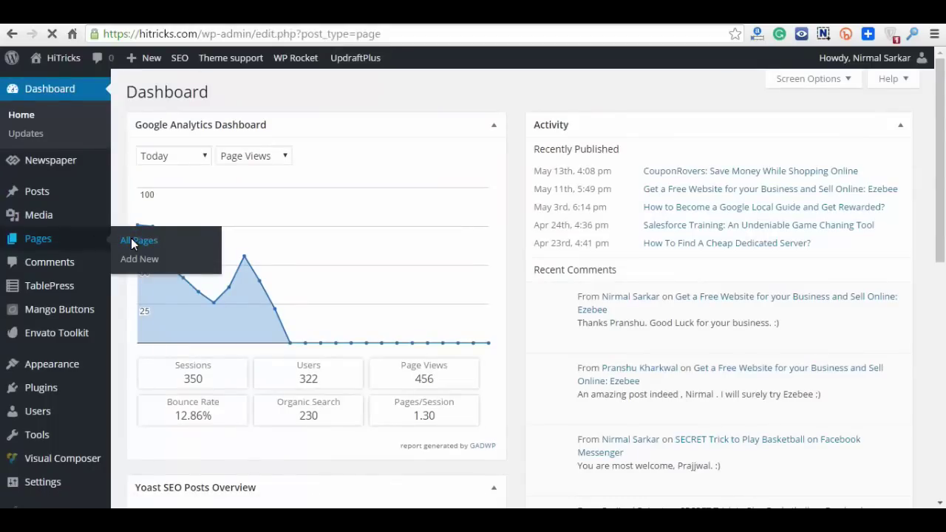
Create a new page titled "Page A" and publish it
left_click(200, 96)
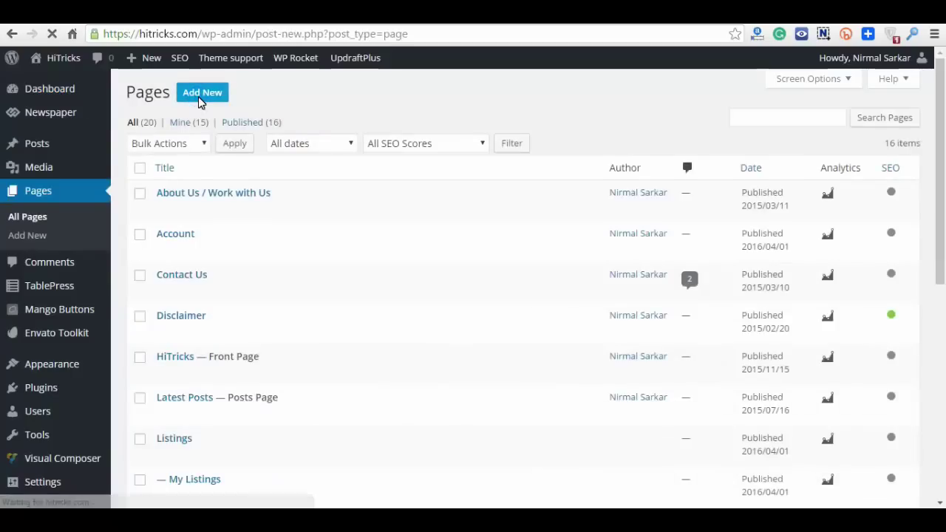
left_click(216, 133)
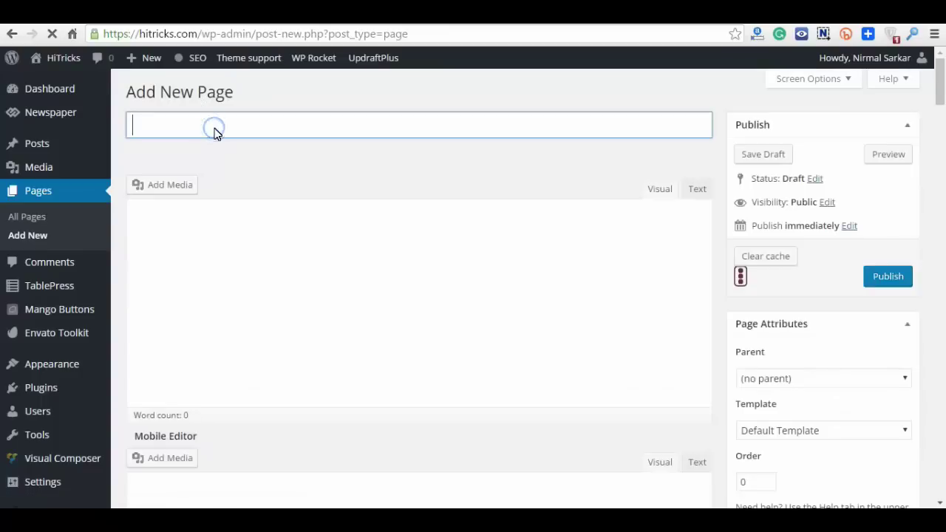
type("Page ")
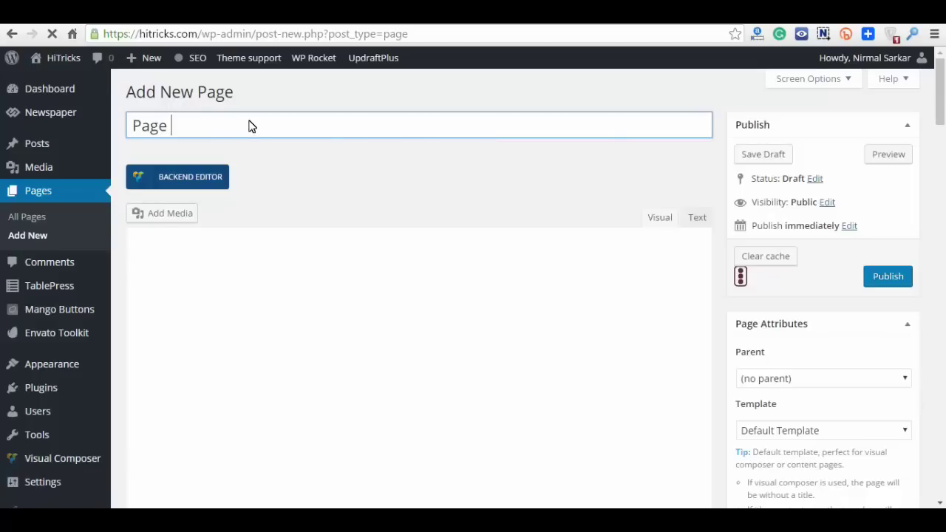
type("A")
left_click(901, 285)
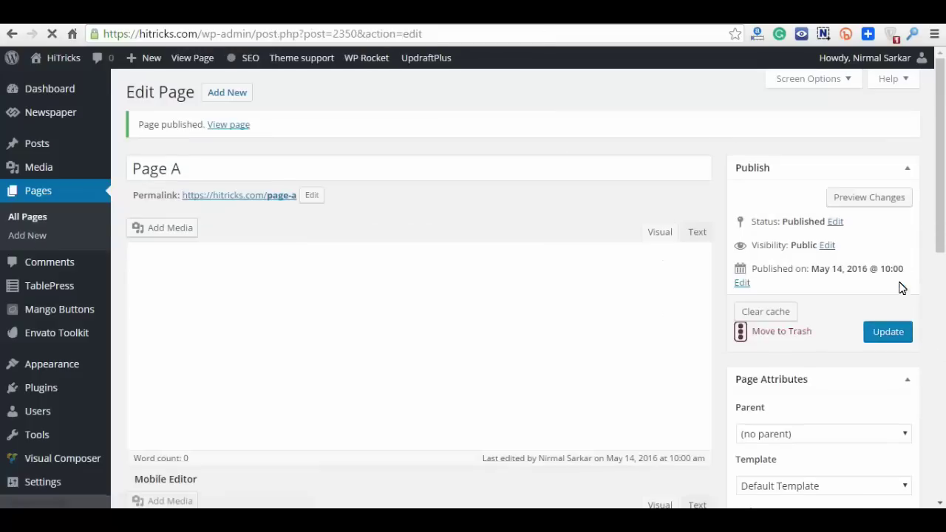
Create another new page titled "Page B" and publish it
left_click(237, 97)
type("Page B")
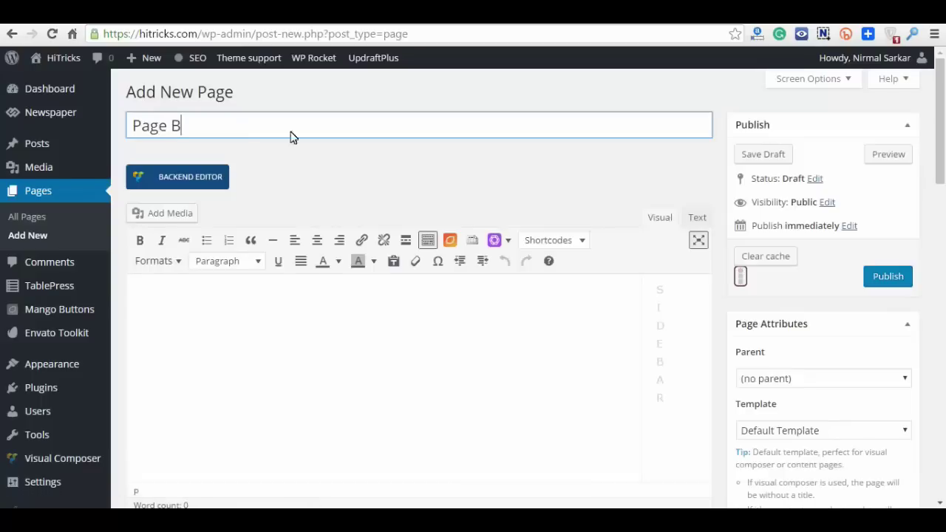
left_click(879, 276)
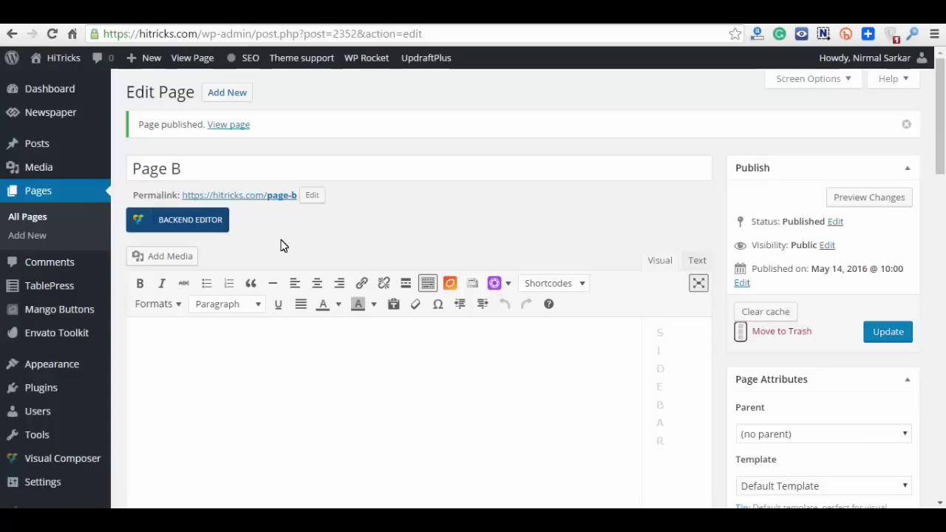
Switch Page B to the Visual Composer backend editor and bring up its blank layout area
left_click(211, 235)
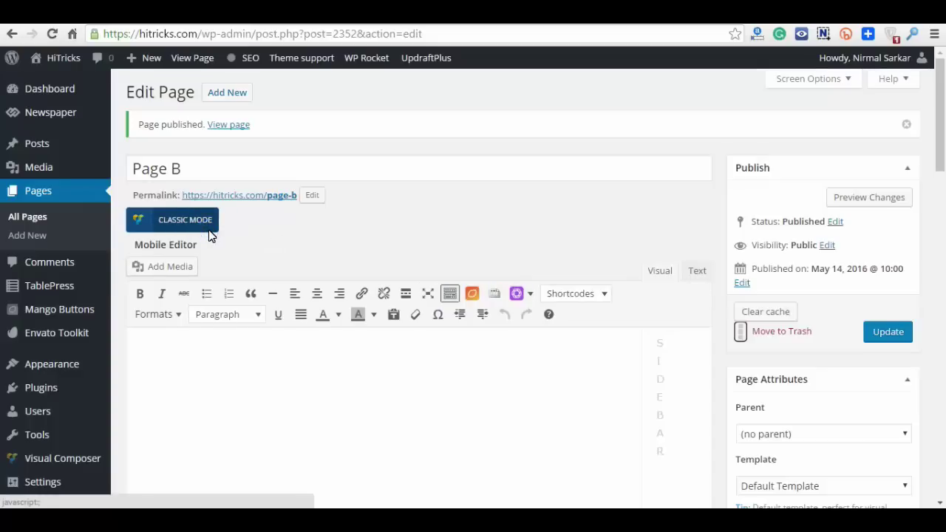
scroll(359, 239, "down", 10)
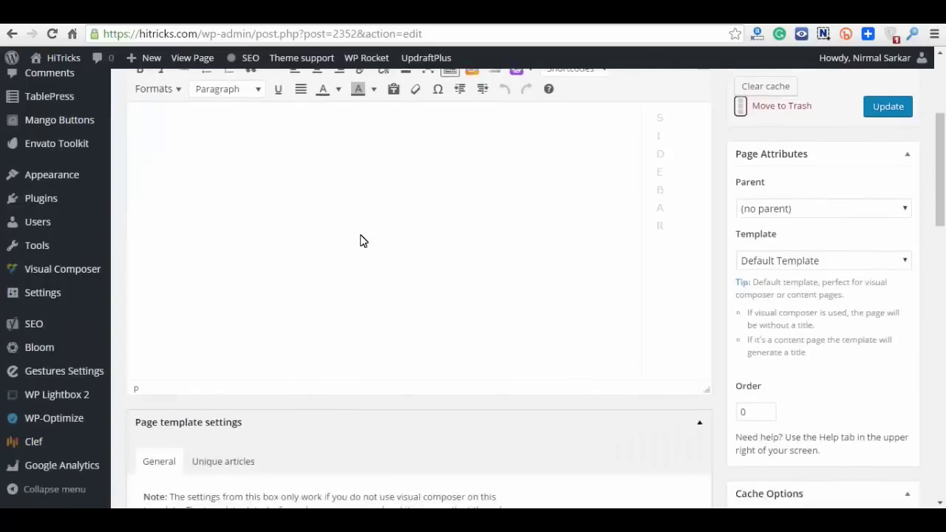
scroll(419, 318, "down", 2)
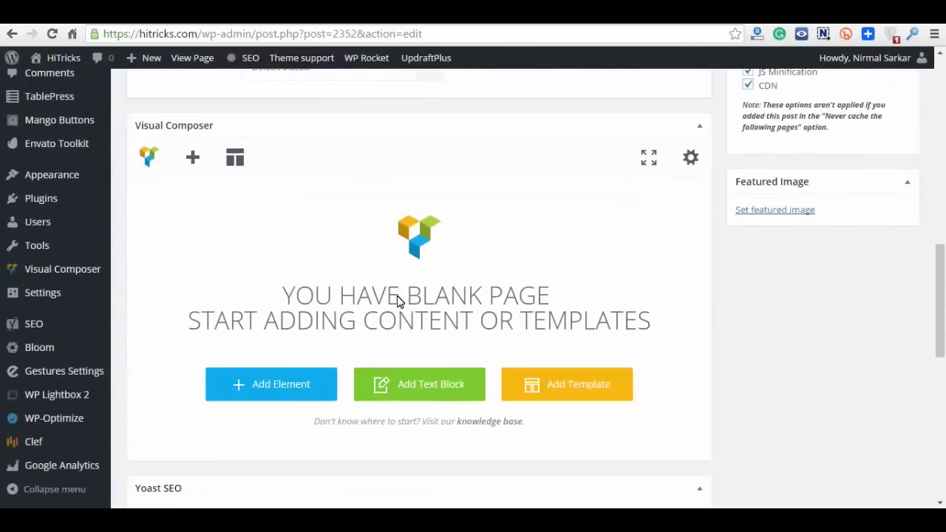
scroll(340, 292, "down", 3)
scroll(355, 264, "up", 3)
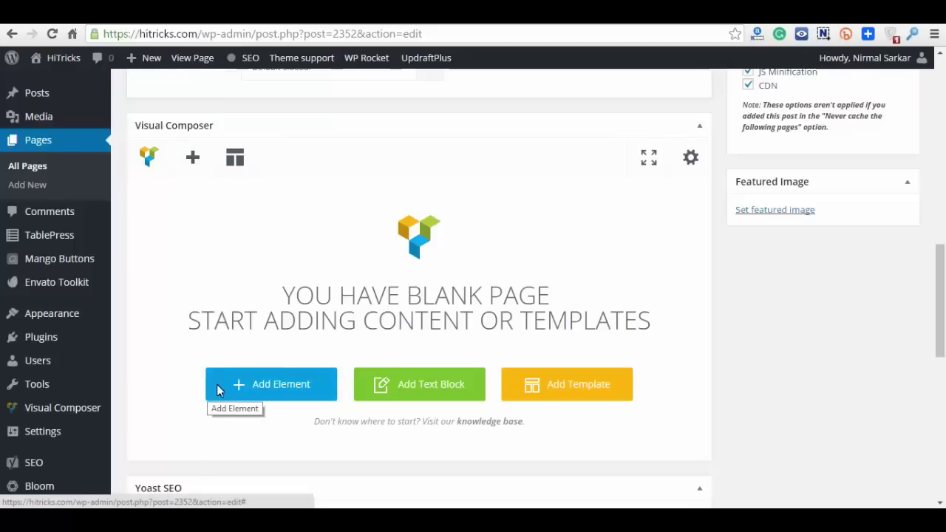
Add a Big Grid 5 element to Page B's blank Visual Composer layout, checking the homepage's top grid for reference
left_click(217, 390)
scroll(560, 367, "down", 3)
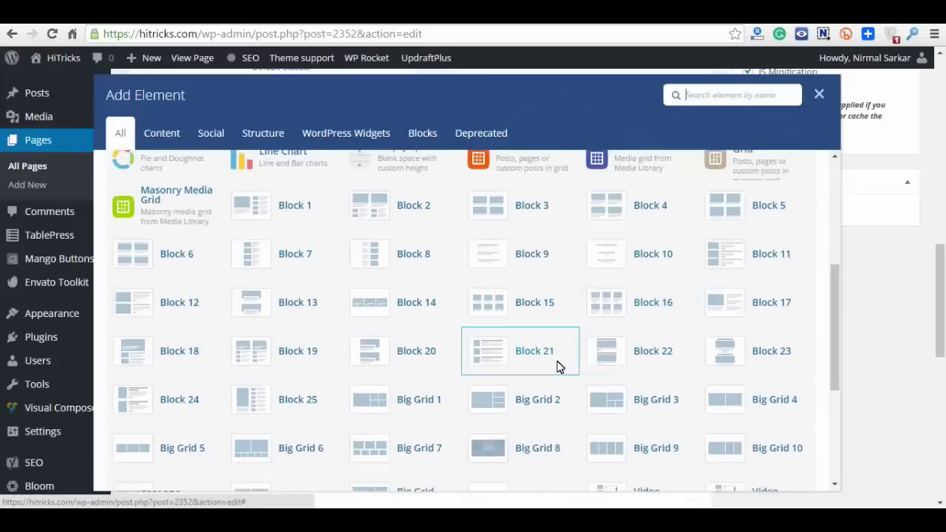
scroll(560, 368, "up", 2)
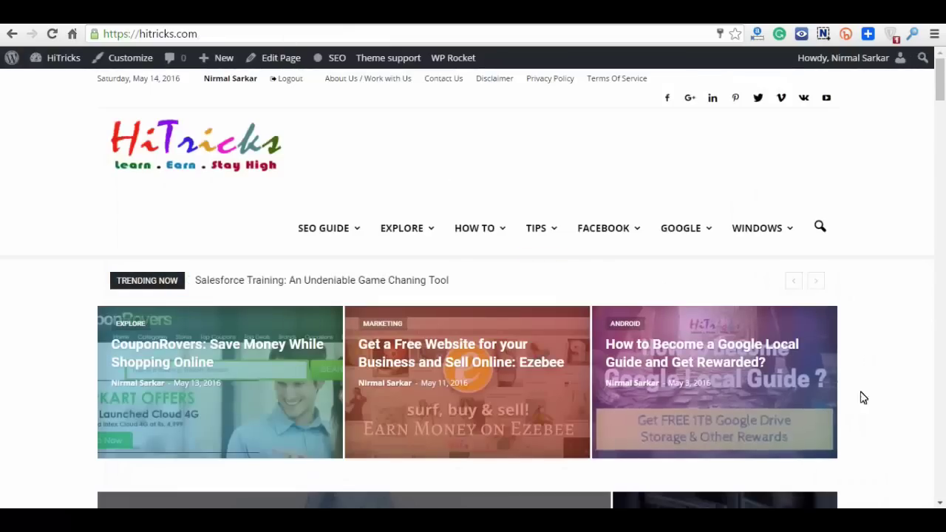
scroll(835, 418, "down", 1)
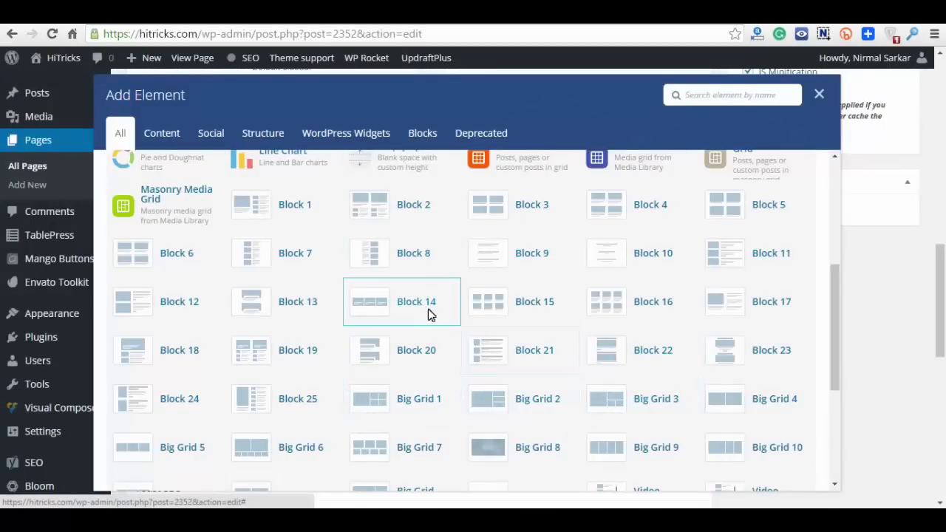
scroll(418, 304, "down", 1)
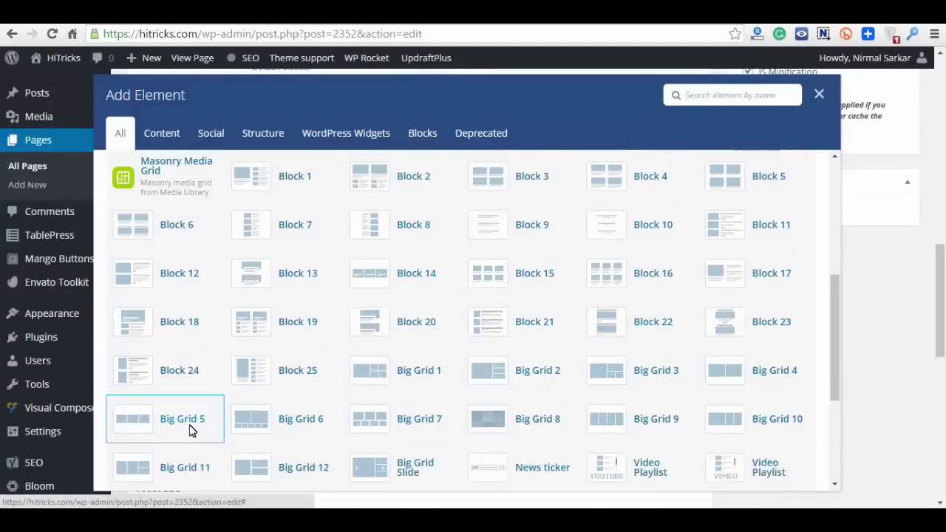
left_click(183, 419)
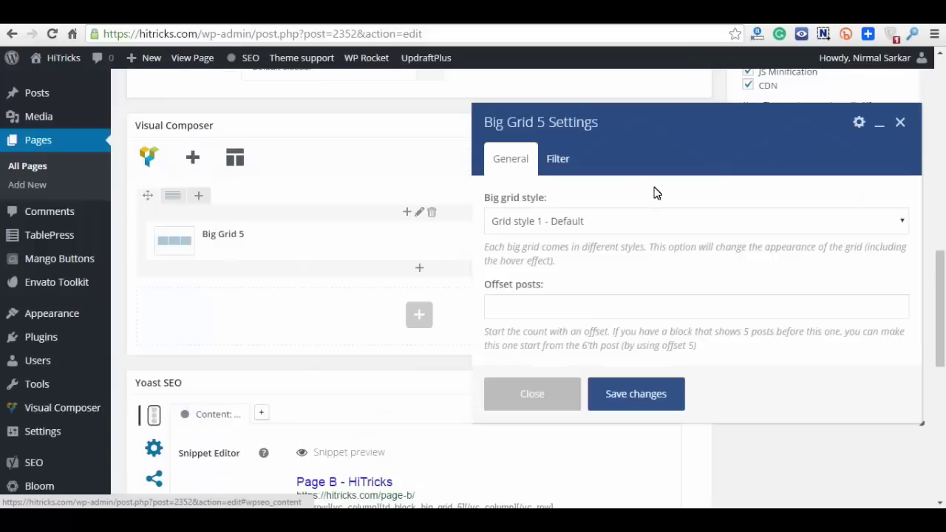
Set the Big Grid 5 element's style to "Grid style 2 - Colours" and save the element settings
left_click(612, 234)
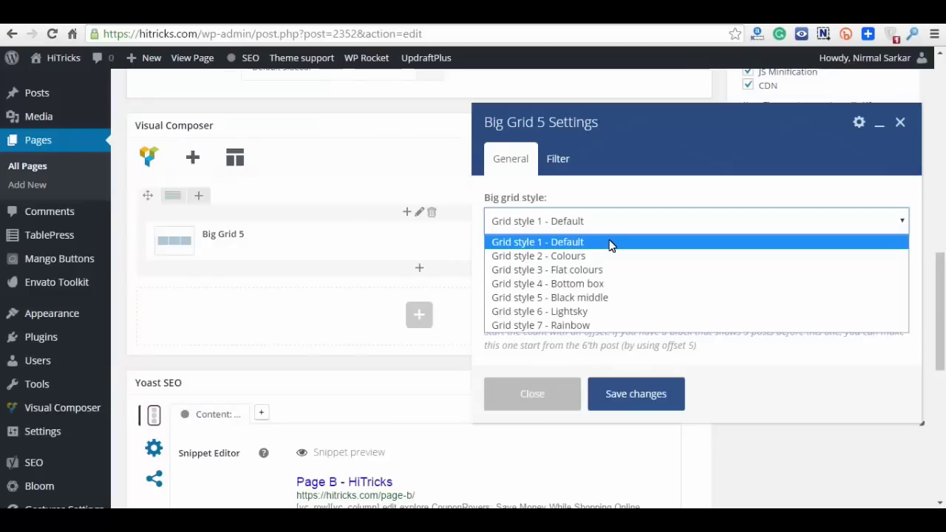
left_click(627, 255)
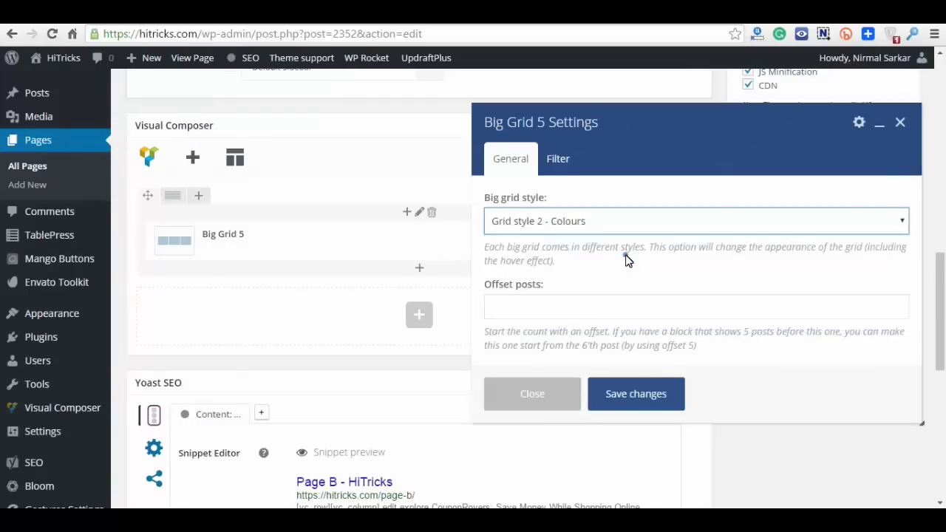
scroll(623, 265, "down", 4)
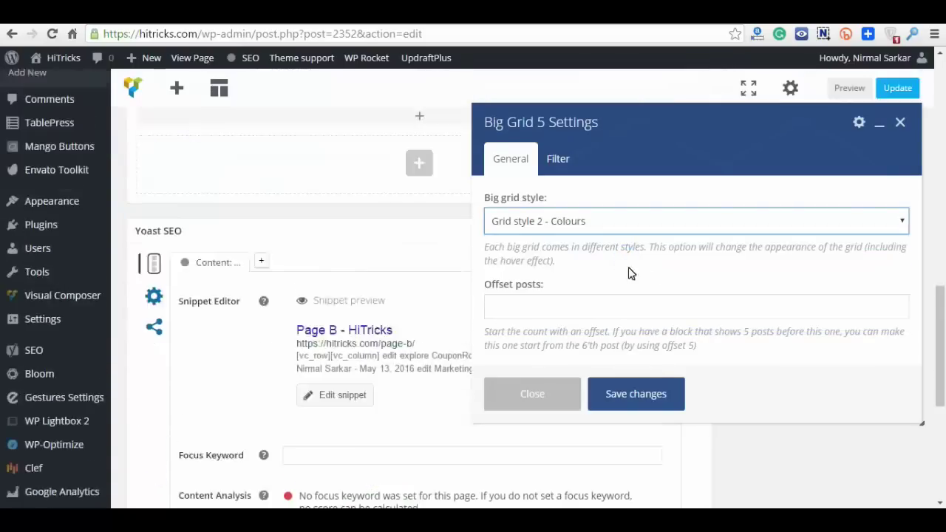
left_click(619, 392)
scroll(413, 342, "up", 5)
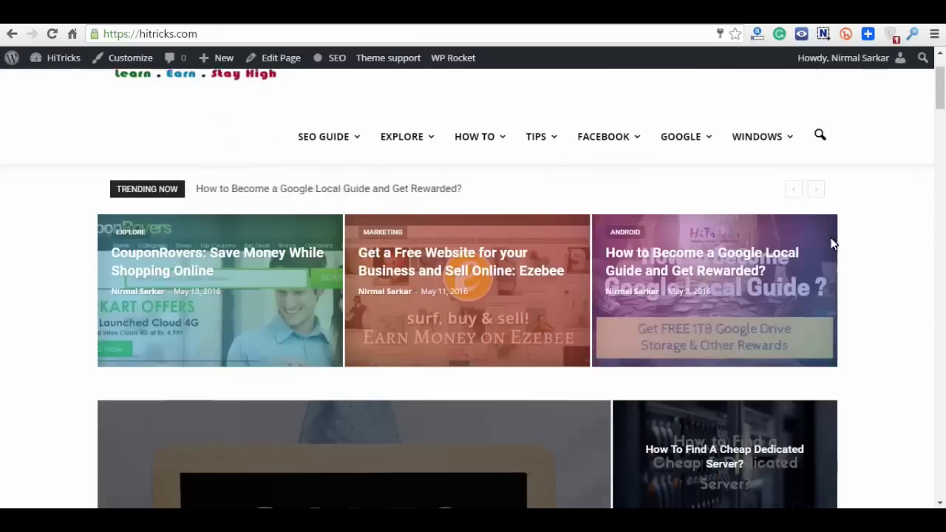
Add a Big Grid 2 element below Big Grid 5 in Page B, checking the homepage's second grid for reference
scroll(501, 334, "down", 4)
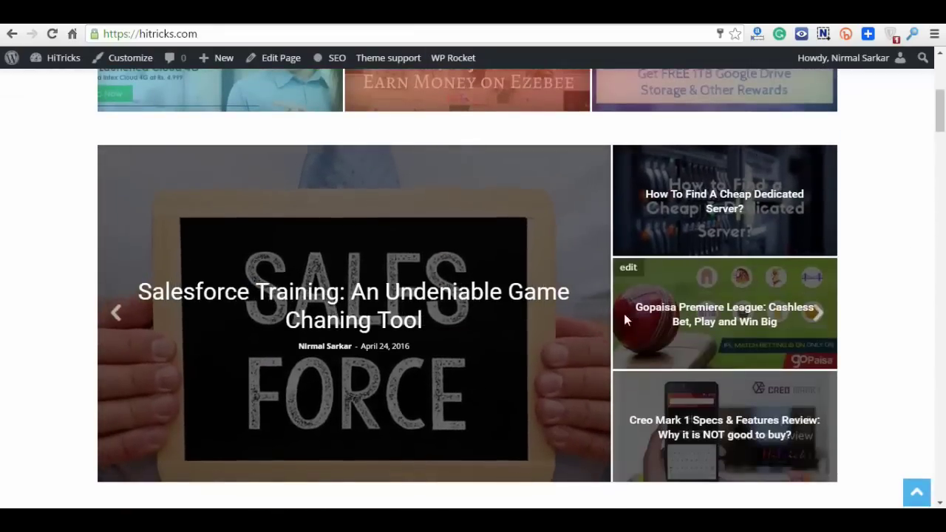
left_click(627, 381)
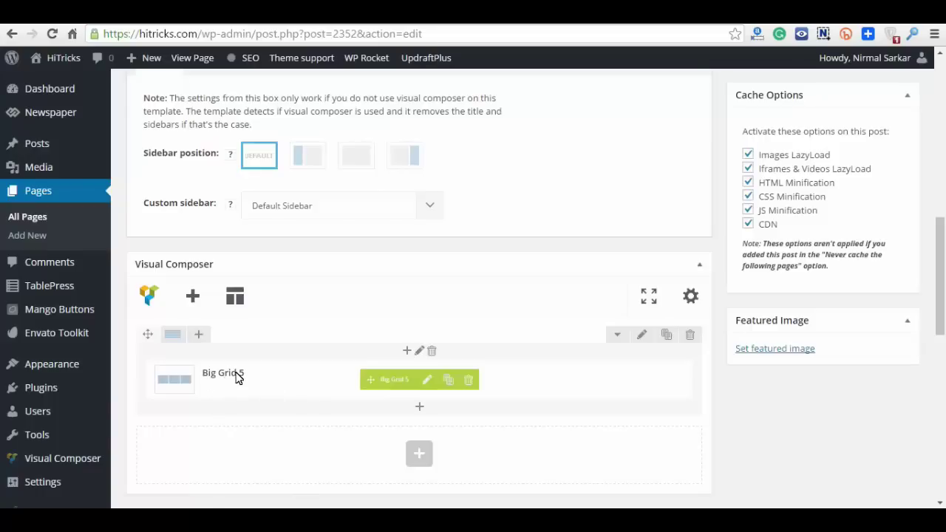
left_click(419, 408)
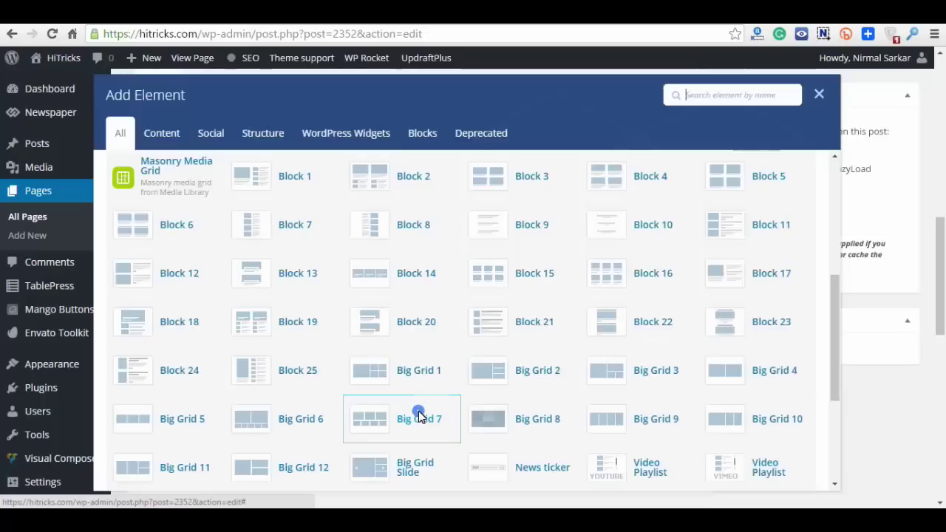
left_click(560, 373)
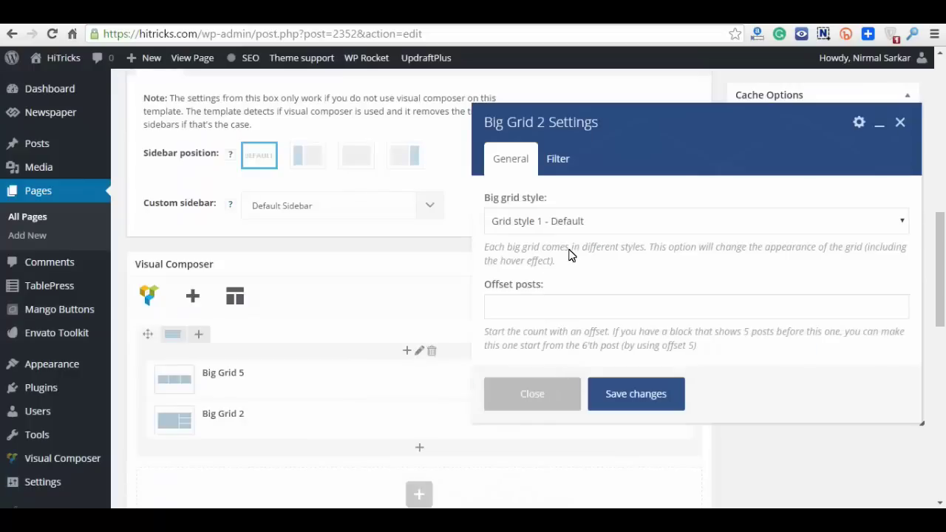
Set the Big Grid 2 element's style to "Grid style 3 - Flat colours" and save the element settings
left_click(576, 224)
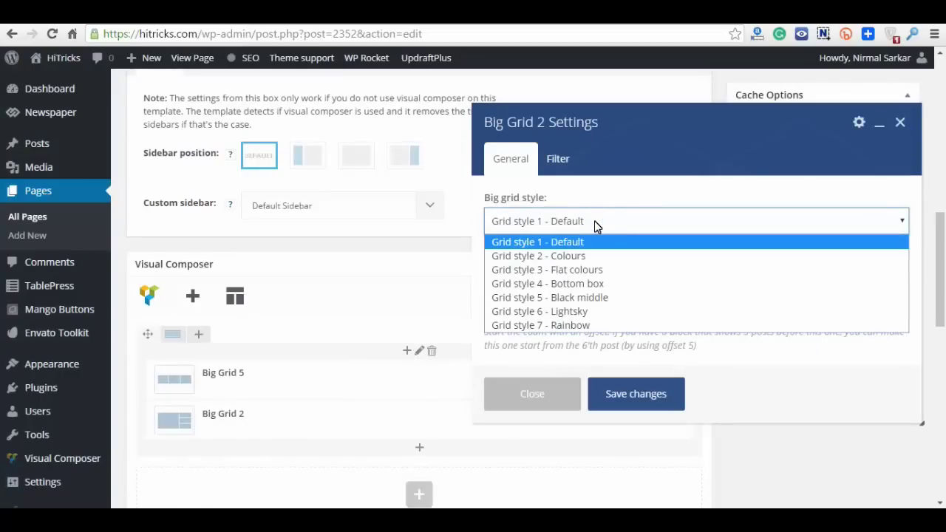
left_click(604, 270)
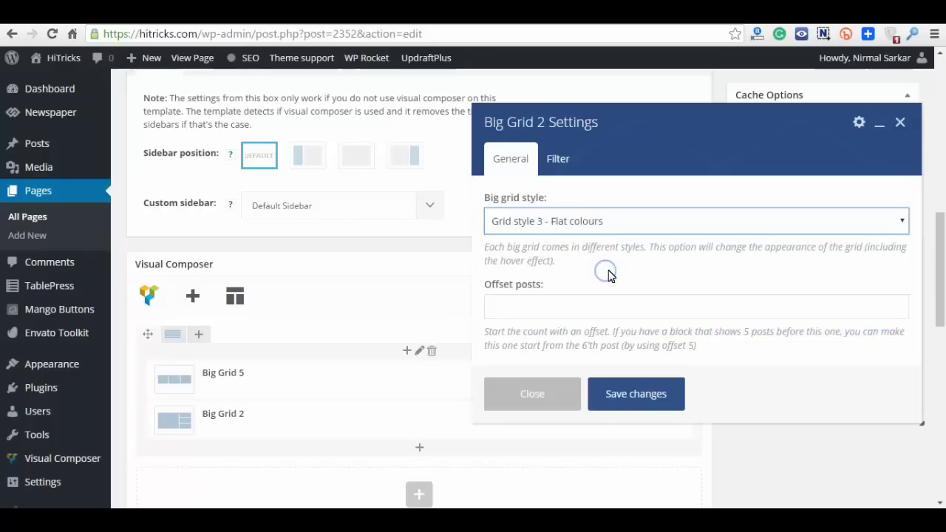
scroll(629, 367, "down", 1)
scroll(629, 367, "down", 3)
left_click(657, 401)
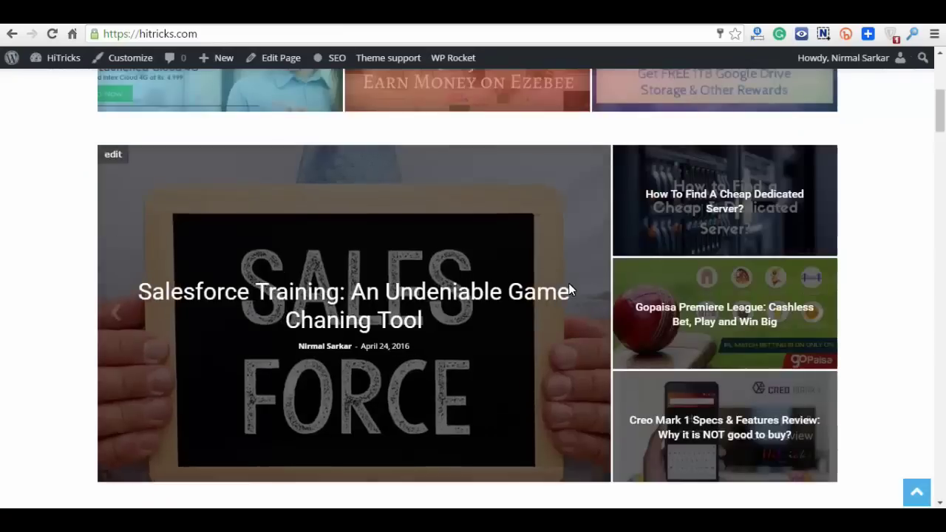
Add another Big Grid 5 element below Big Grid 2 with the style "Grid style 2 - Colours" and save its settings
scroll(529, 340, "down", 4)
scroll(529, 342, "down", 1)
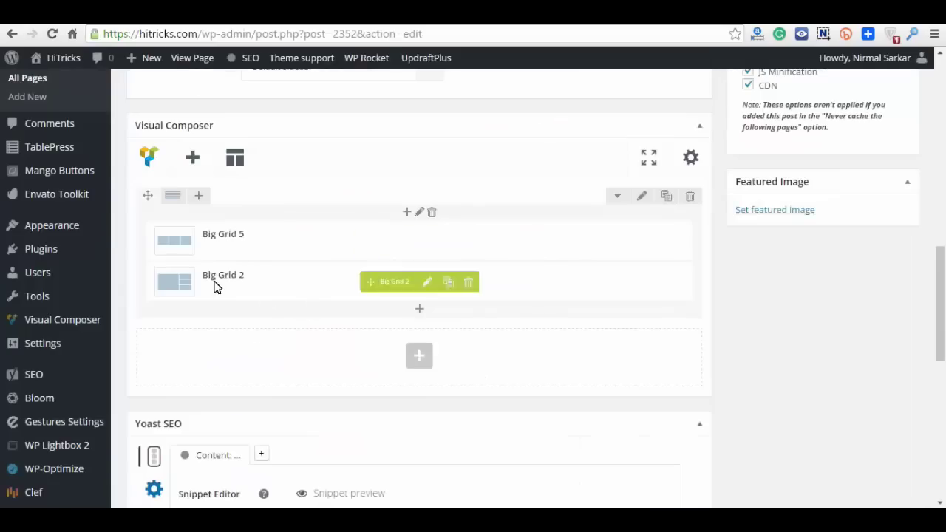
left_click(419, 312)
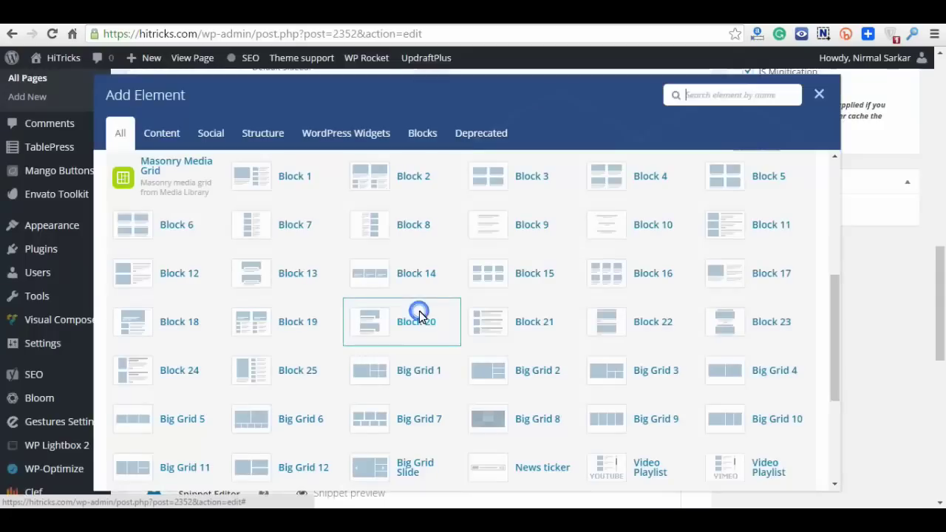
left_click(182, 420)
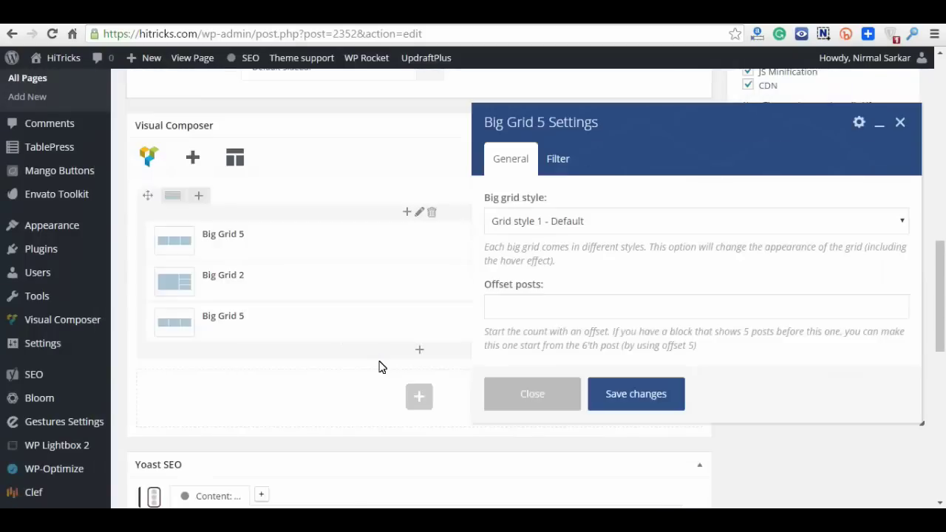
left_click(582, 226)
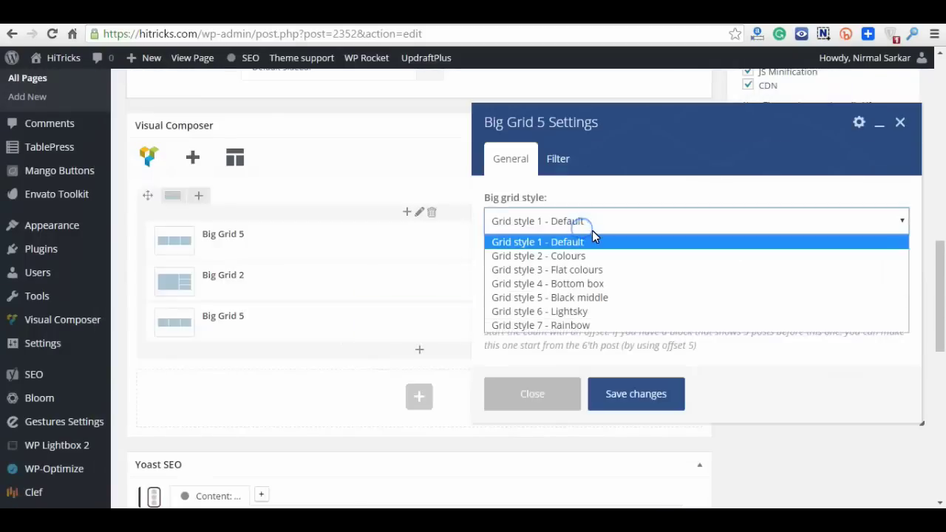
left_click(589, 255)
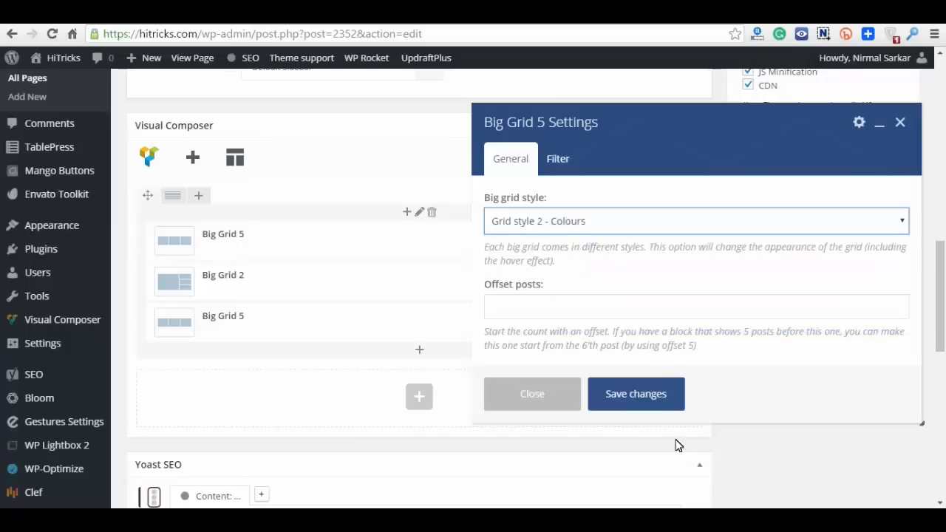
left_click(636, 394)
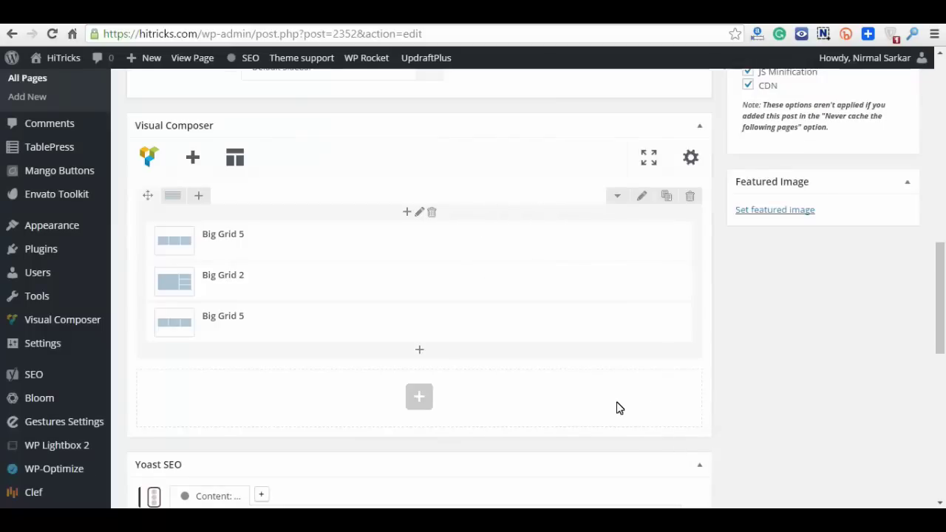
Examine the homepage below the grids, including the Blogger's Tips block, its loading of more posts, and the adjacent sidebar widgets
left_click(193, 57)
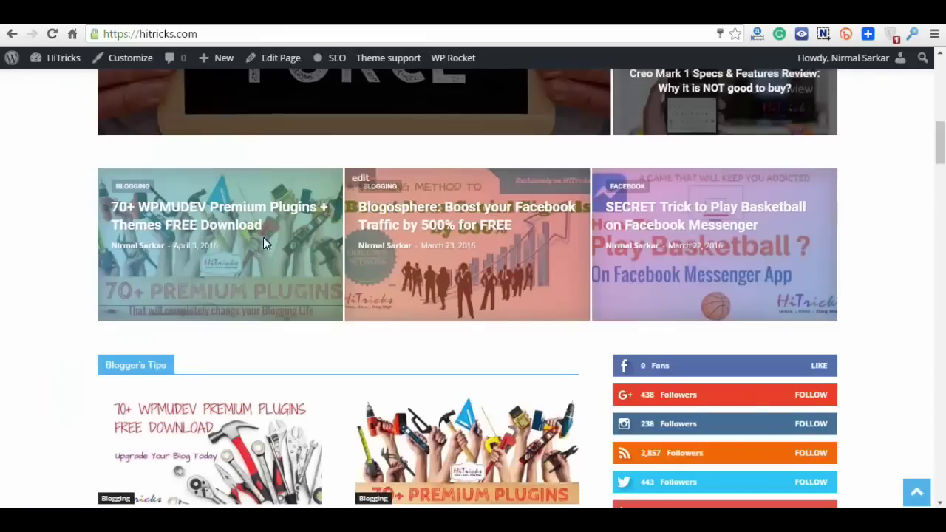
scroll(263, 237, "up", 7)
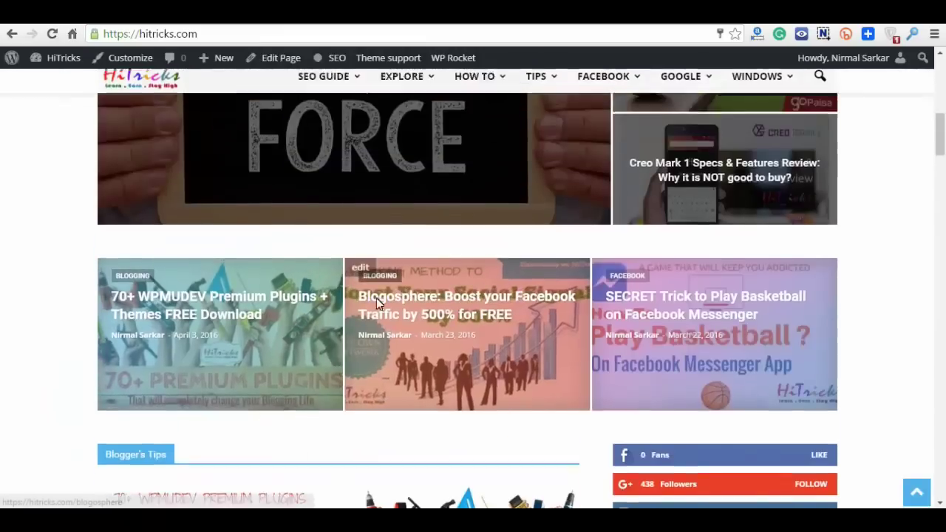
scroll(453, 307, "down", 3)
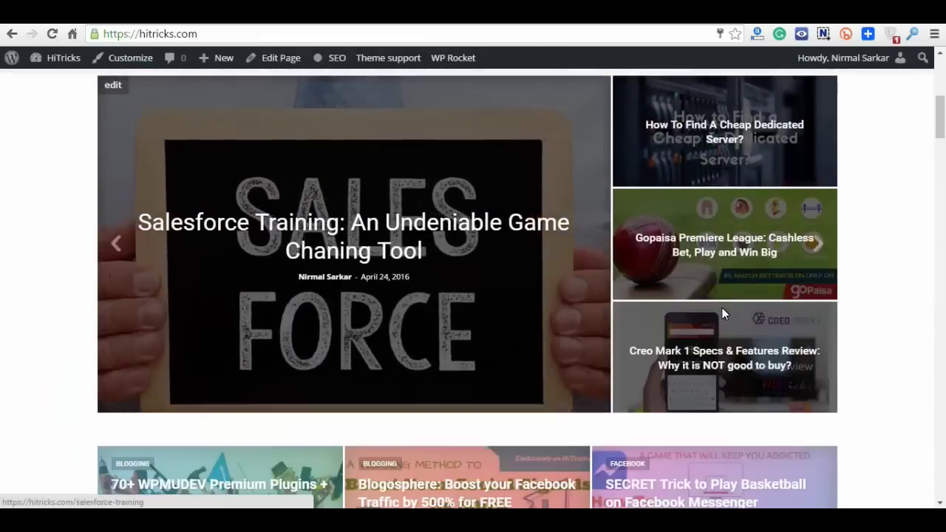
scroll(486, 340, "down", 6)
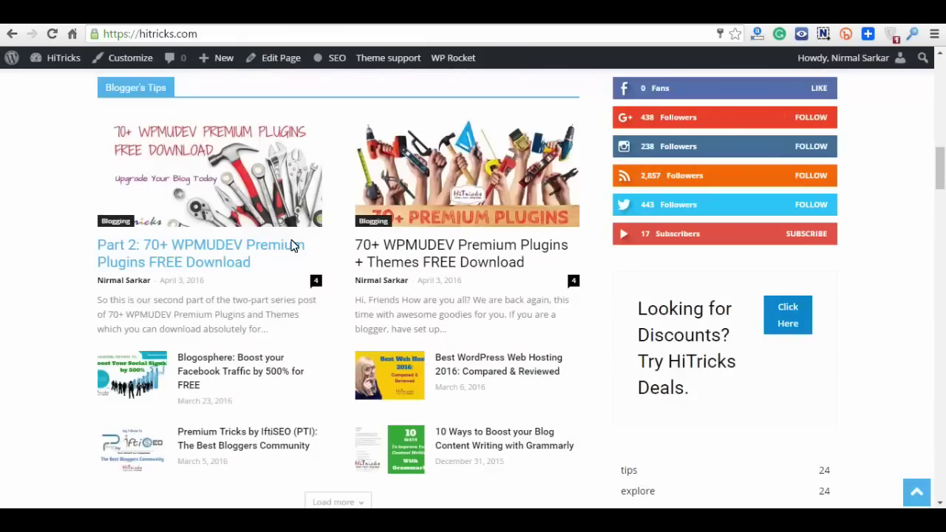
scroll(175, 329, "down", 2)
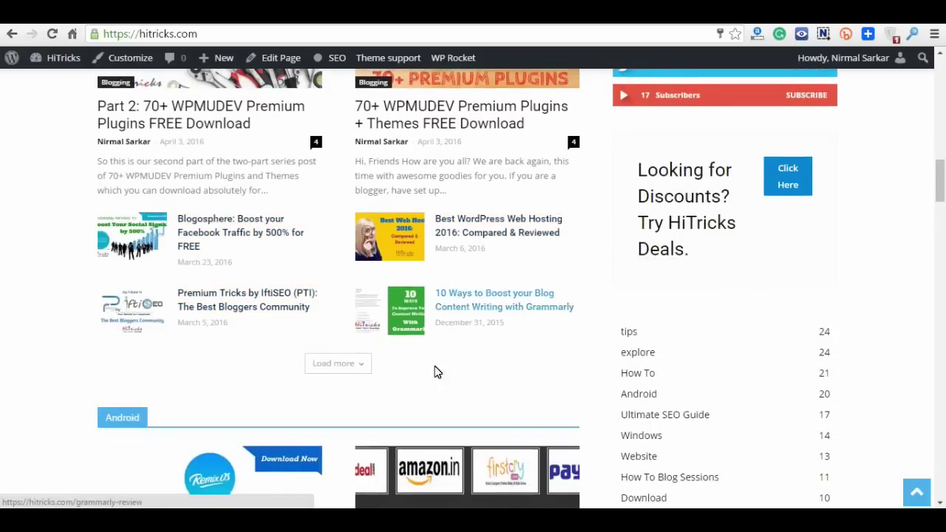
left_click(346, 373)
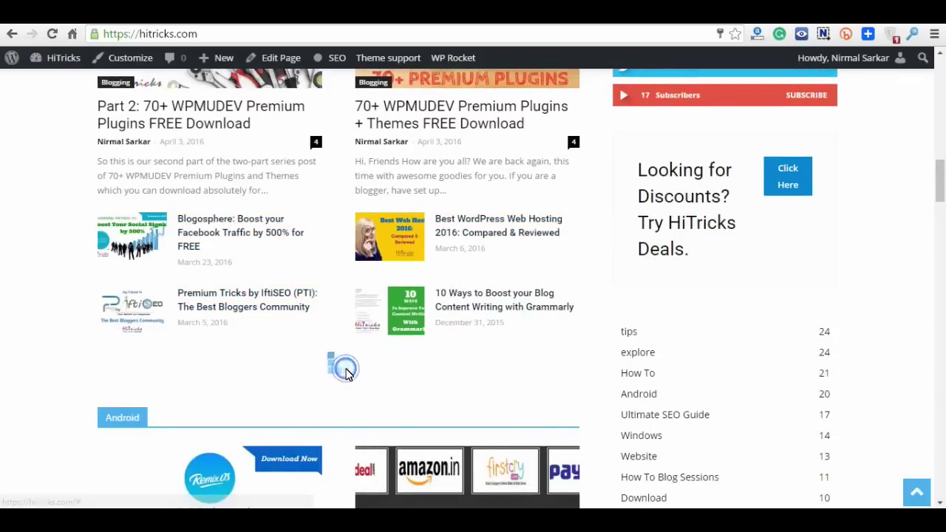
scroll(346, 374, "down", 3)
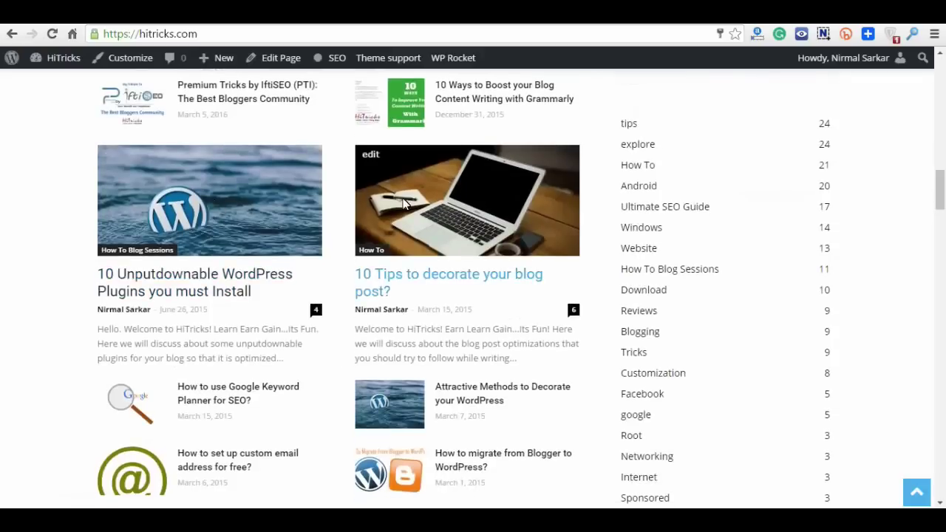
scroll(236, 289, "down", 3)
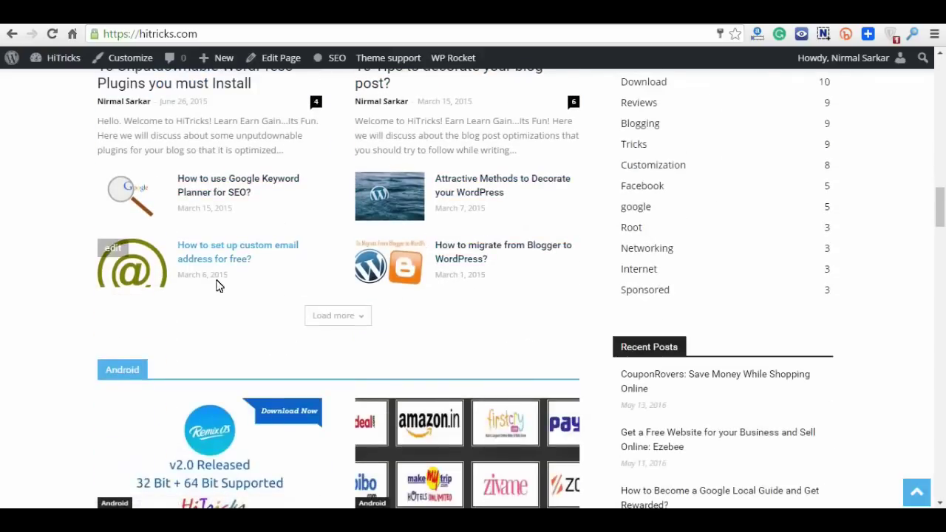
scroll(435, 351, "up", 7)
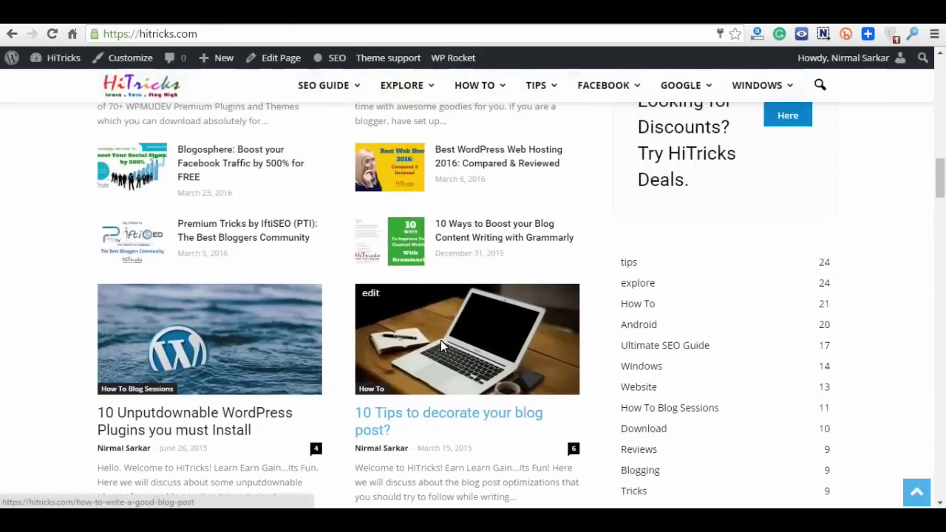
scroll(444, 342, "up", 3)
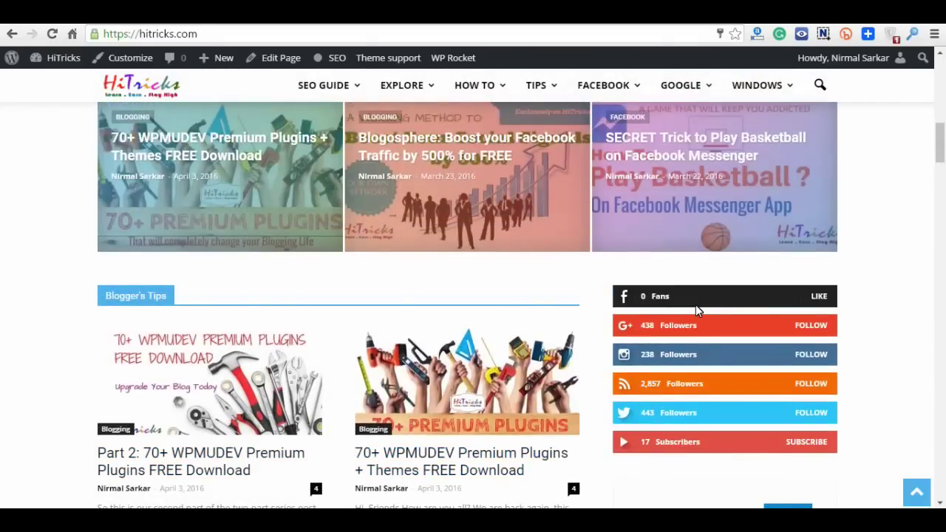
scroll(334, 361, "up", 3)
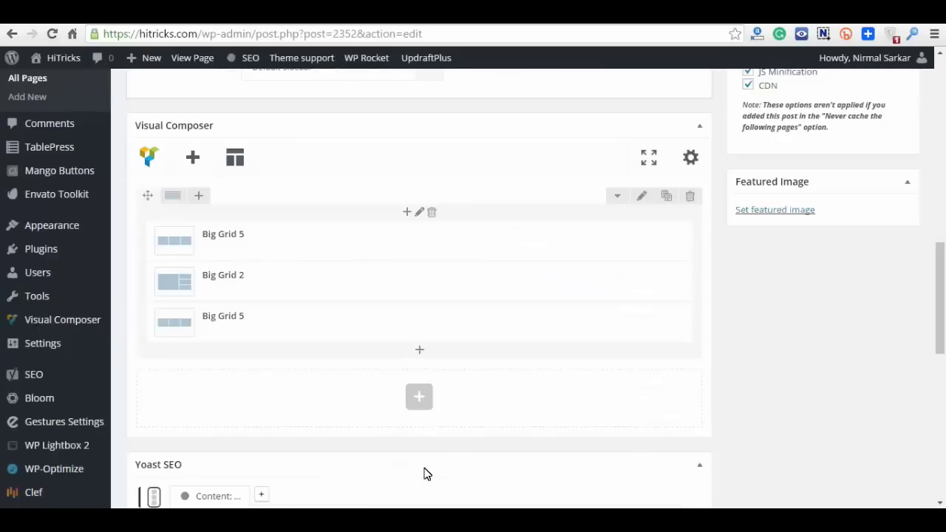
Add a Block 2 element in a new row below the grids and set its custom title to "Blogger's Tips"
scroll(425, 443, "down", 2)
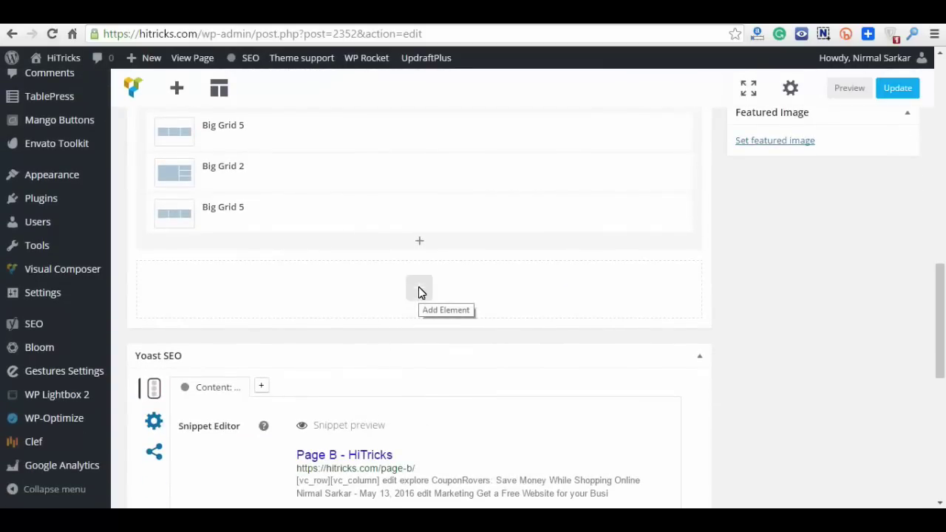
left_click(419, 290)
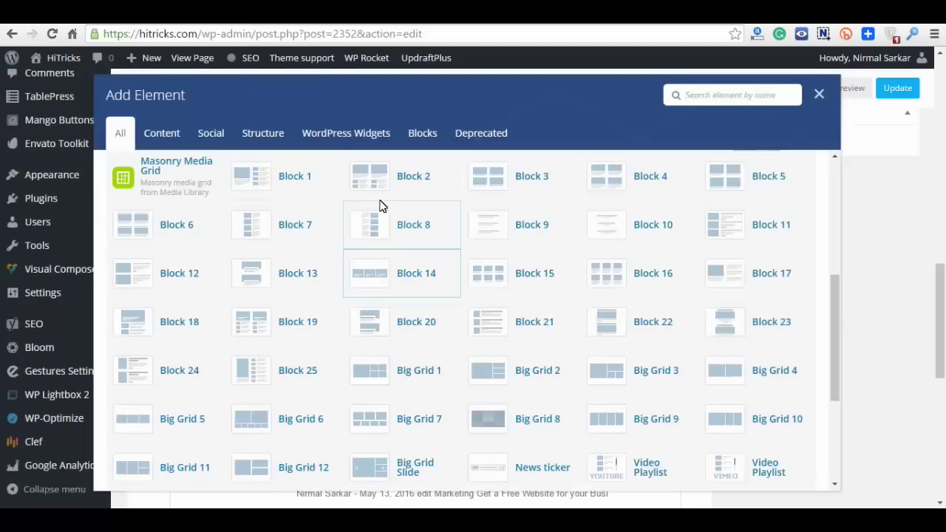
left_click(416, 189)
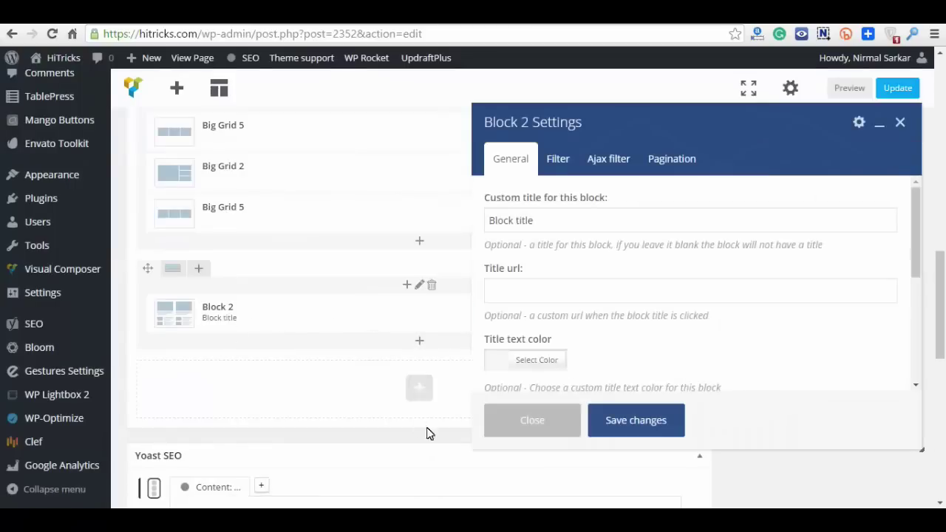
triple_click(557, 230)
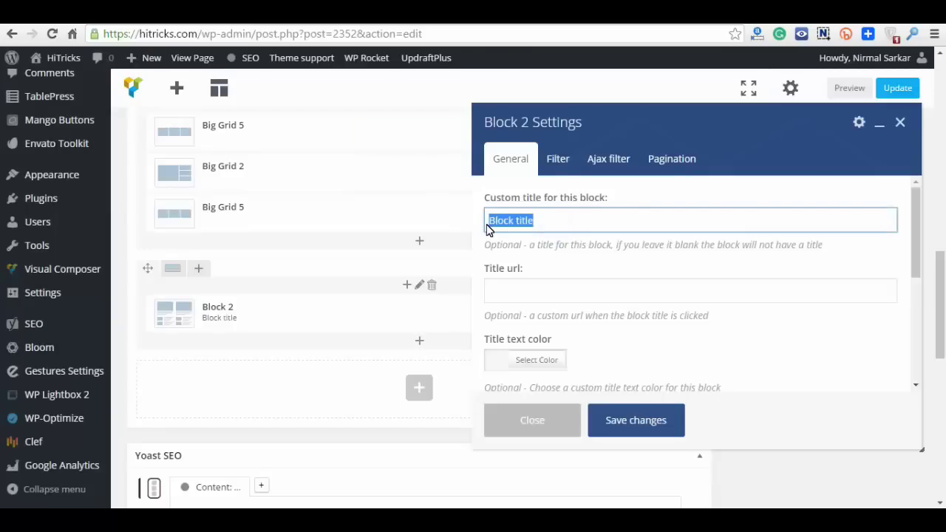
type("Blogger's")
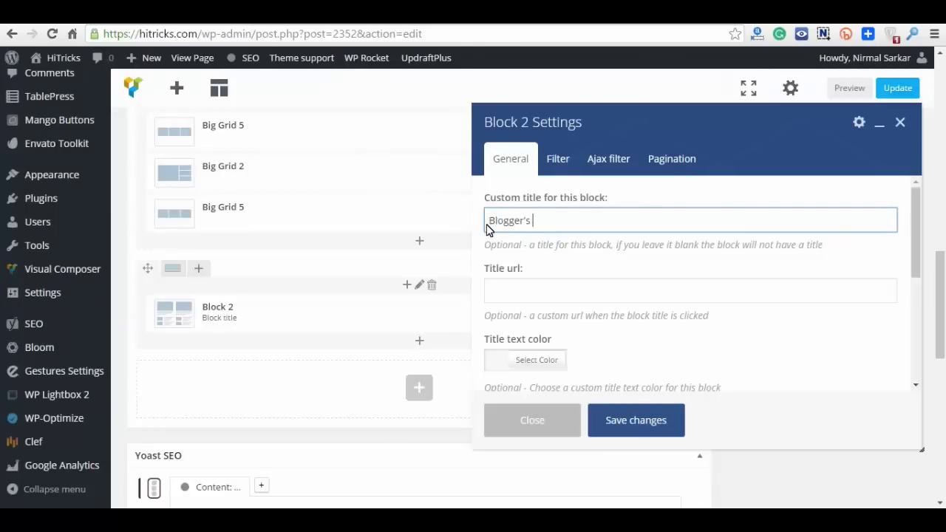
type(" Tip")
Choose a single category in the Block 2 element's category filter and save the block settings
left_click(561, 159)
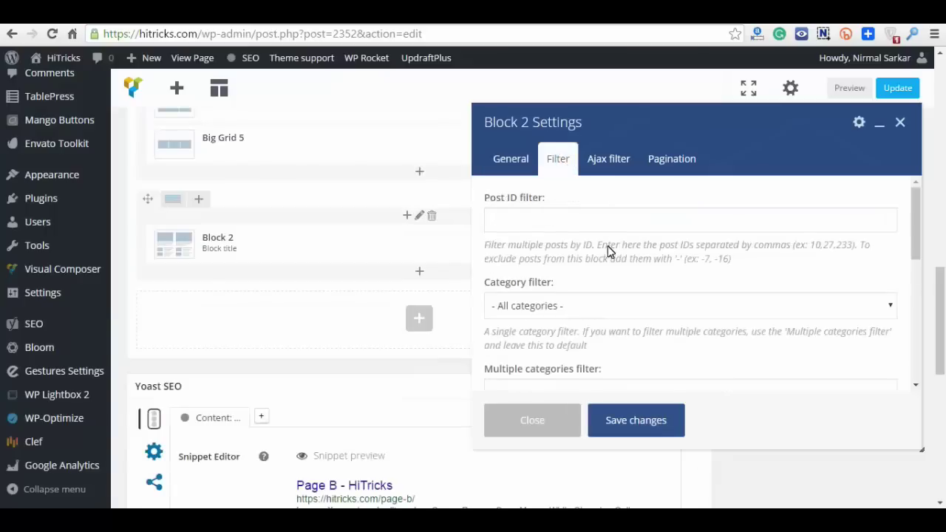
left_click(611, 305)
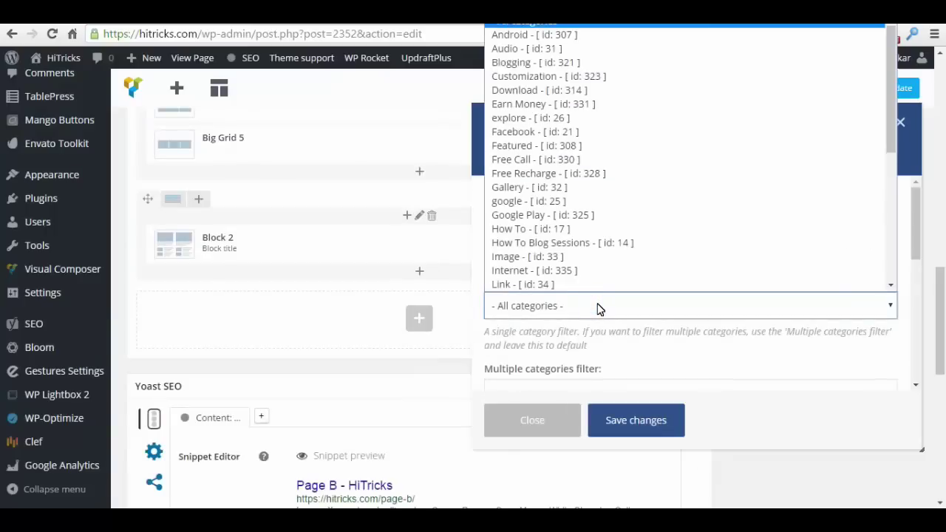
left_click(584, 49)
scroll(674, 323, "down", 5)
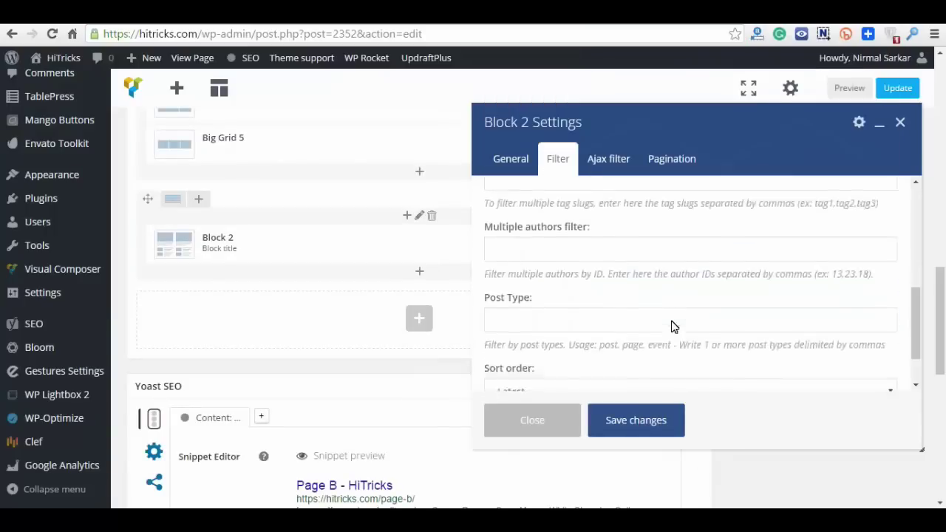
left_click(635, 419)
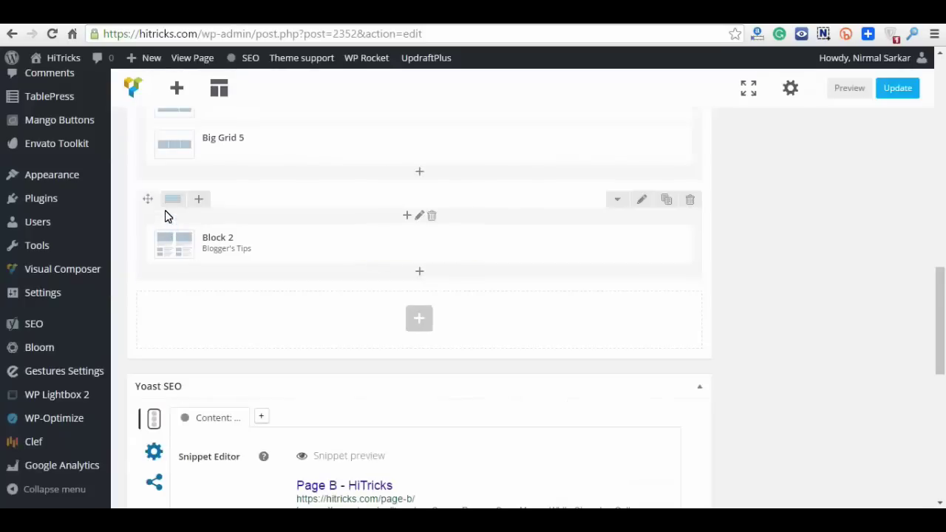
Split the Block 2 row into two columns, two-thirds wide for the block and one-third wide for the empty column
mouse_move(169, 201)
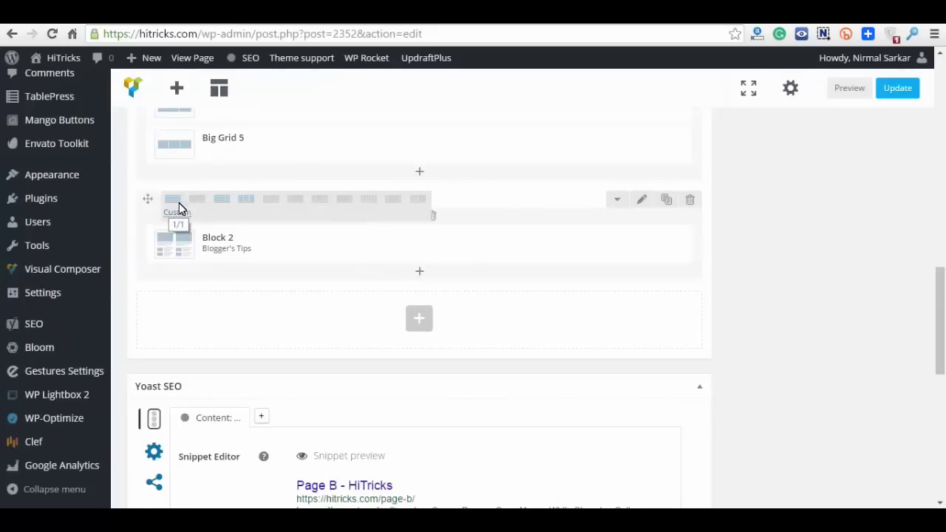
left_click(220, 204)
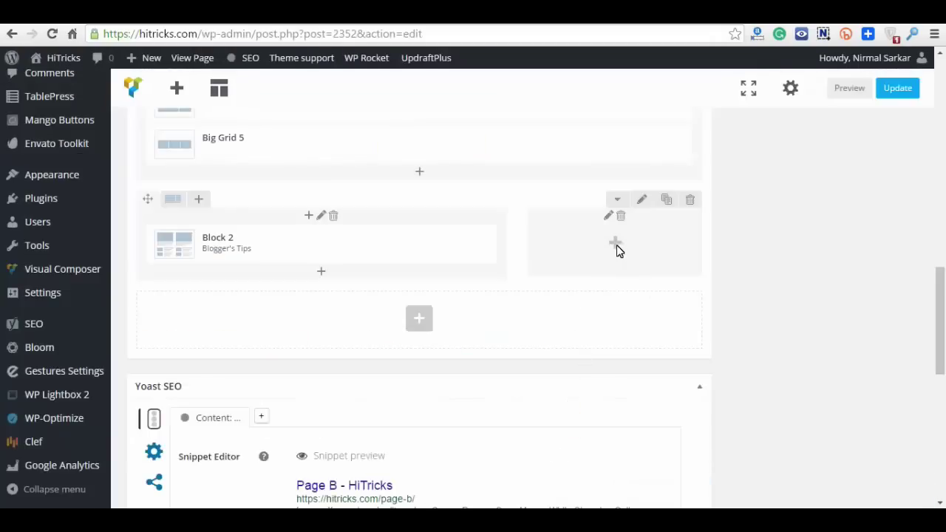
Add a Social Counter element to the empty one-third column beside Block 2 and set its custom title to "Stay Connected"
left_click(616, 244)
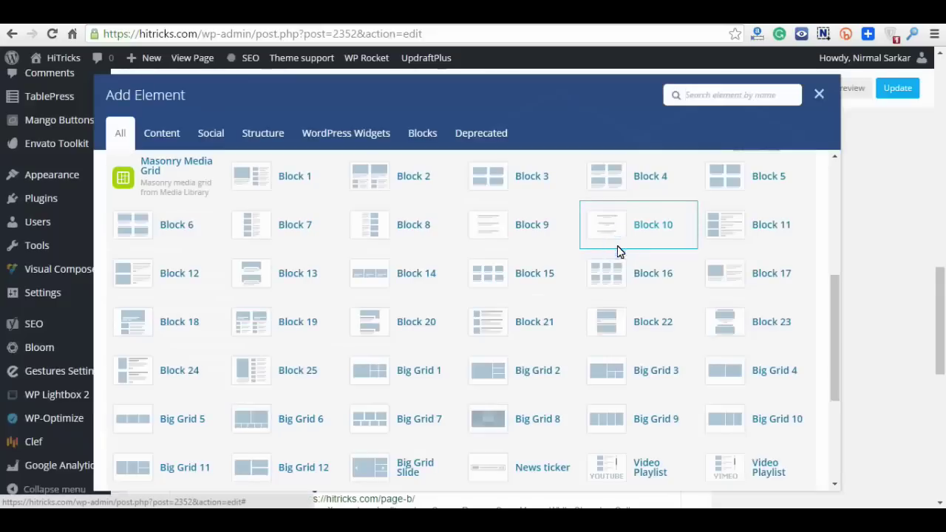
scroll(617, 247, "down", 5)
scroll(670, 335, "down", 1)
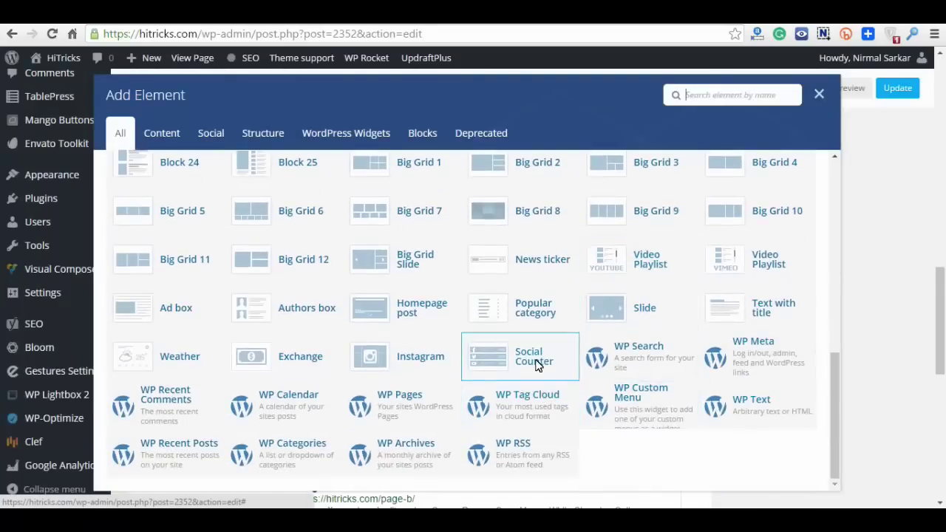
left_click(534, 365)
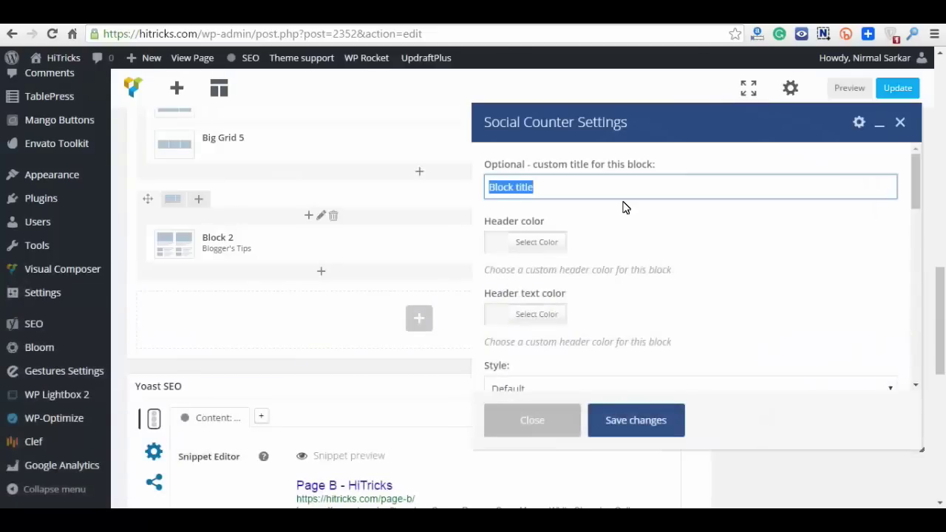
type("Stay Connected")
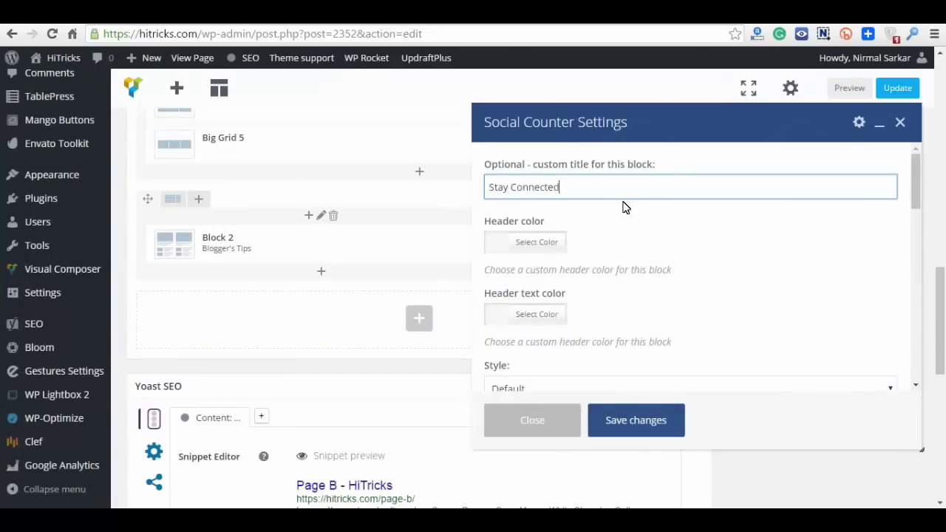
left_click(725, 232)
Set the Social Counter's style to "Style 2 - Default with border"
scroll(640, 277, "down", 2)
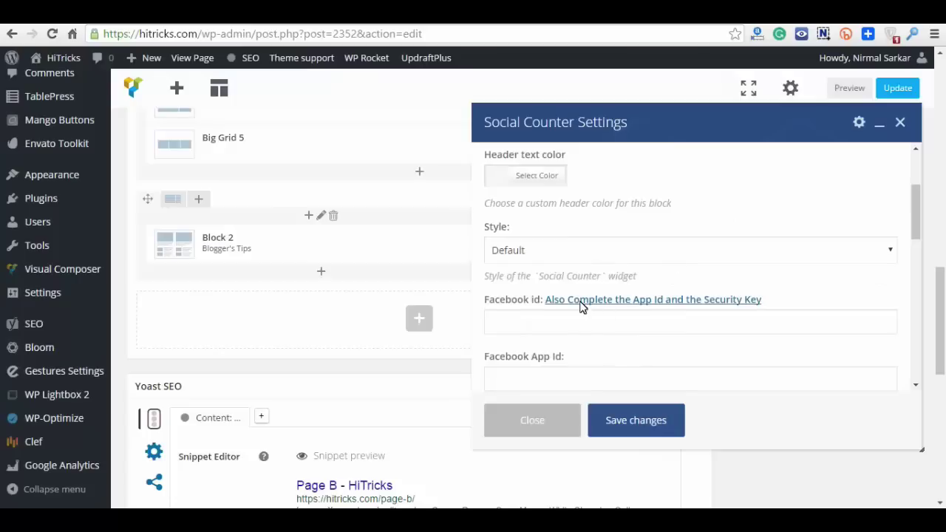
left_click(601, 251)
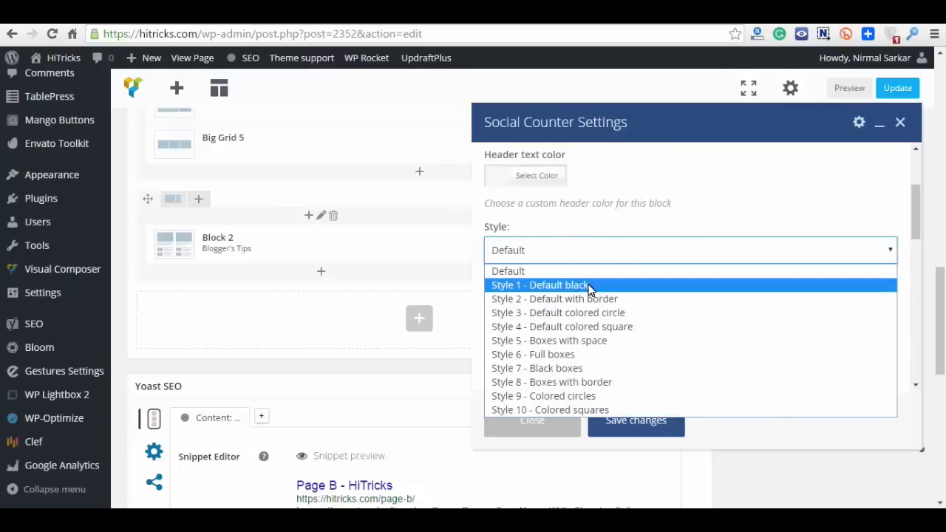
left_click(593, 302)
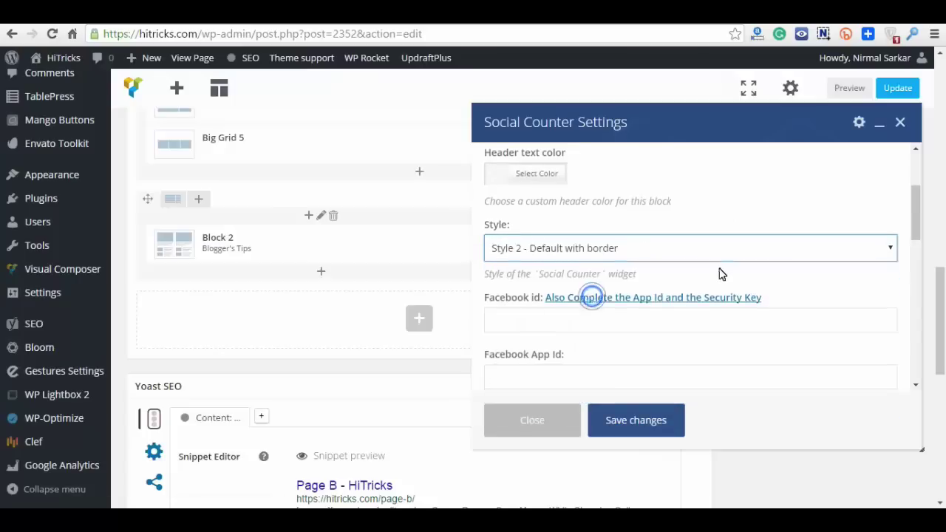
Fill in the site owner's Twitter id and Instagram user name in the Social Counter settings
scroll(602, 286, "down", 3)
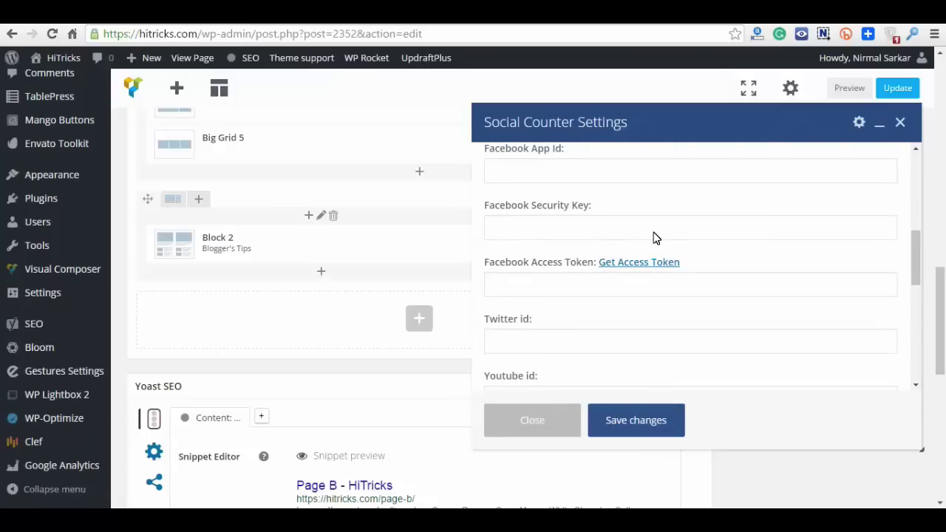
scroll(686, 245, "up", 1)
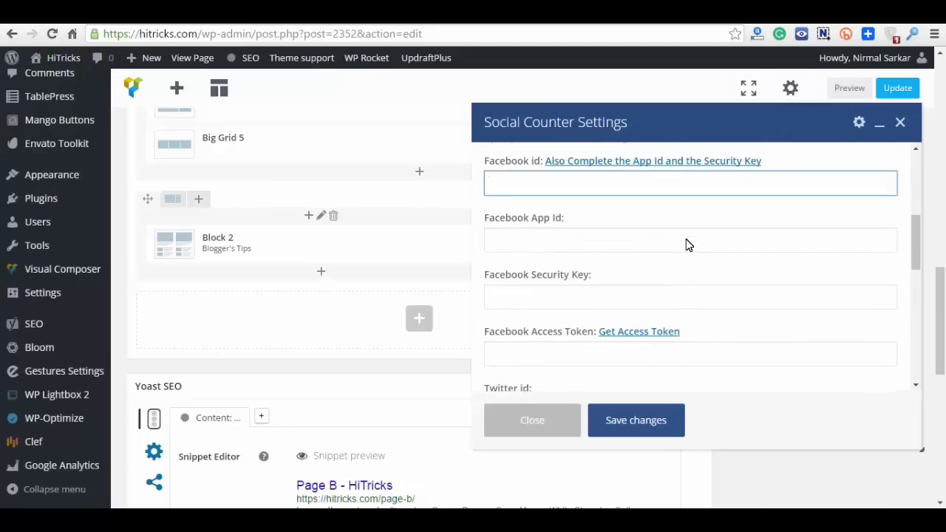
scroll(686, 245, "down", 1)
scroll(643, 311, "down", 1)
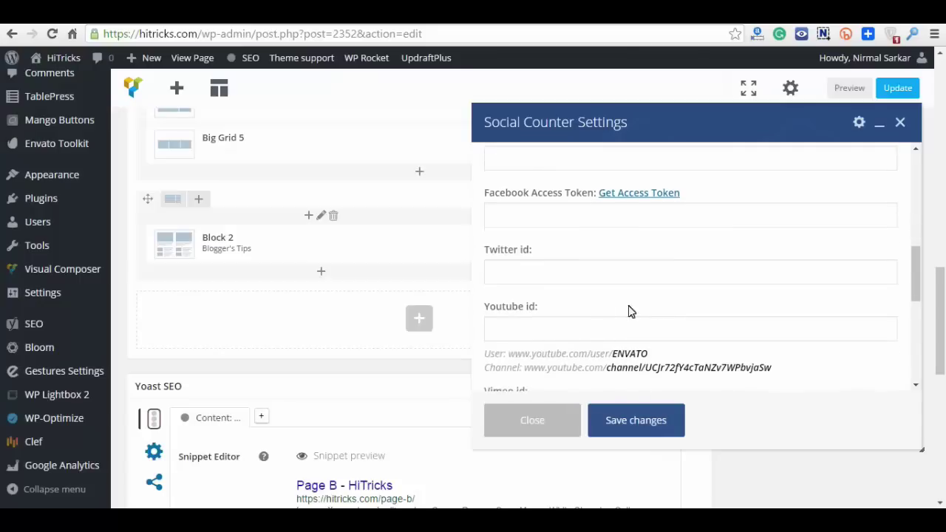
scroll(584, 287, "up", 1)
scroll(598, 252, "down", 1)
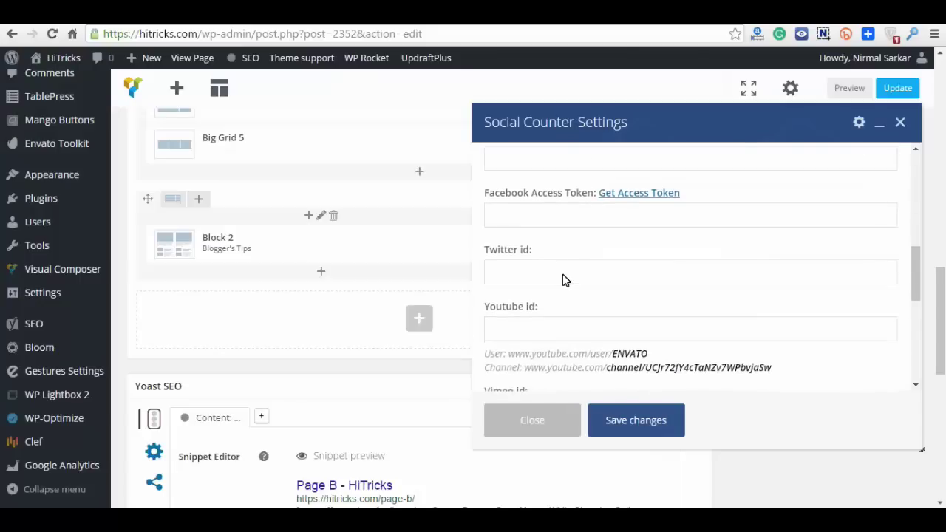
left_click(562, 274)
type("Hell")
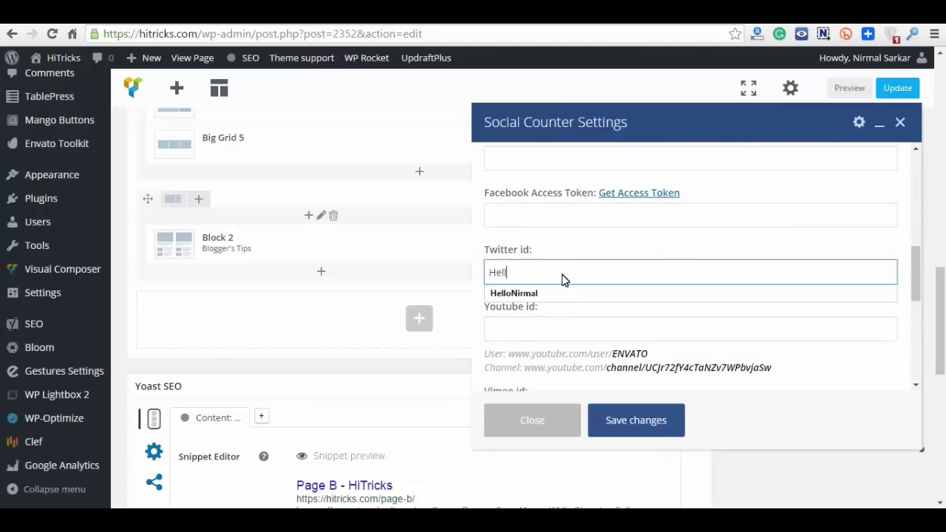
left_click(550, 294)
scroll(554, 252, "down", 4)
left_click(541, 263)
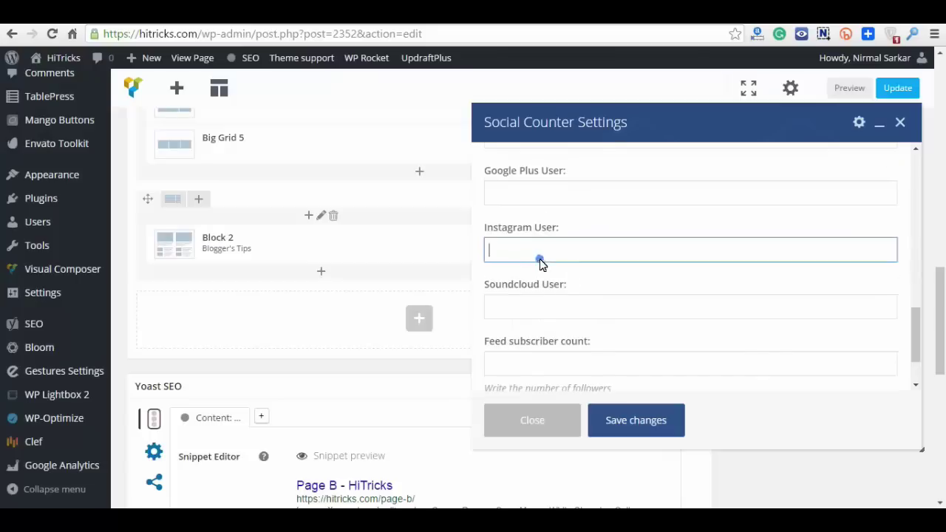
type("hellonirmal")
Make the Social Counter links open in a new window and save the element's settings
scroll(575, 348, "down", 2)
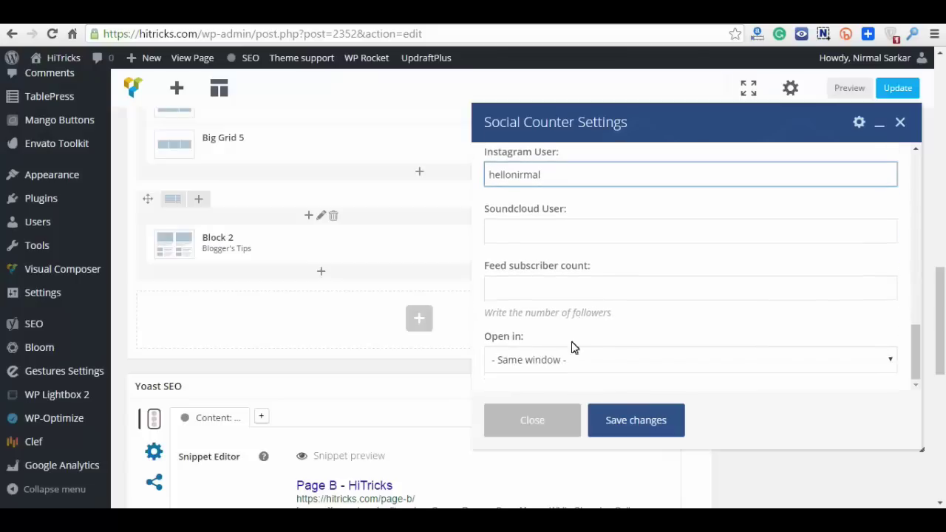
left_click(573, 358)
left_click(558, 391)
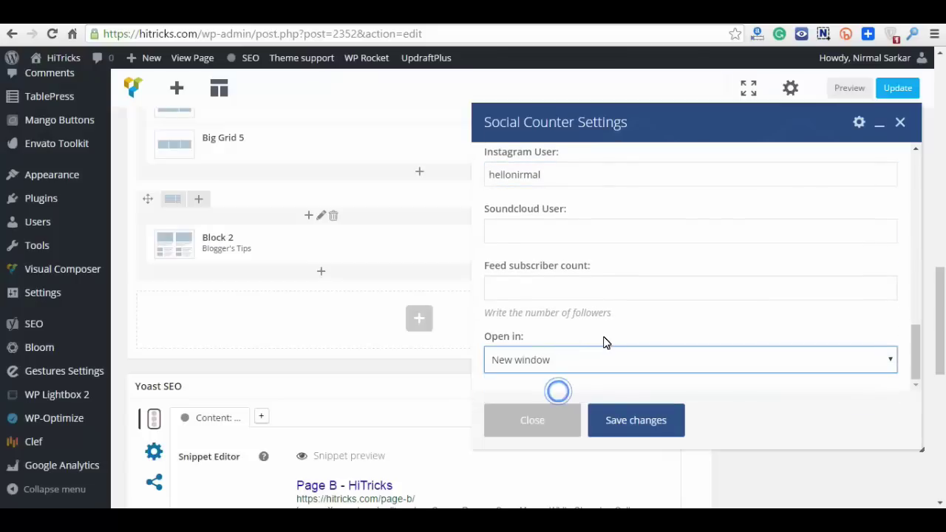
left_click(626, 421)
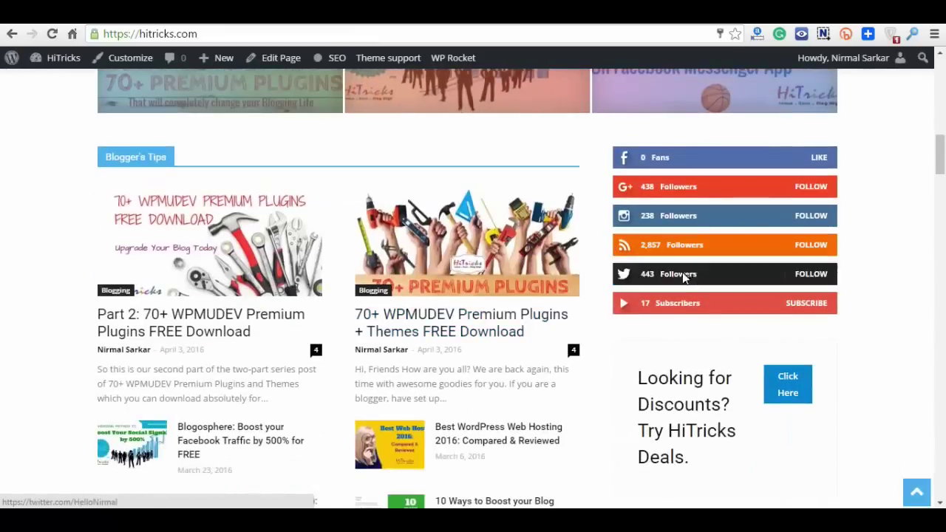
Add a Call to Action element below the Social Counter with the heading "Looking for Discounts, Try HiTricks Deals"
scroll(712, 335, "down", 1)
scroll(712, 335, "down", 1)
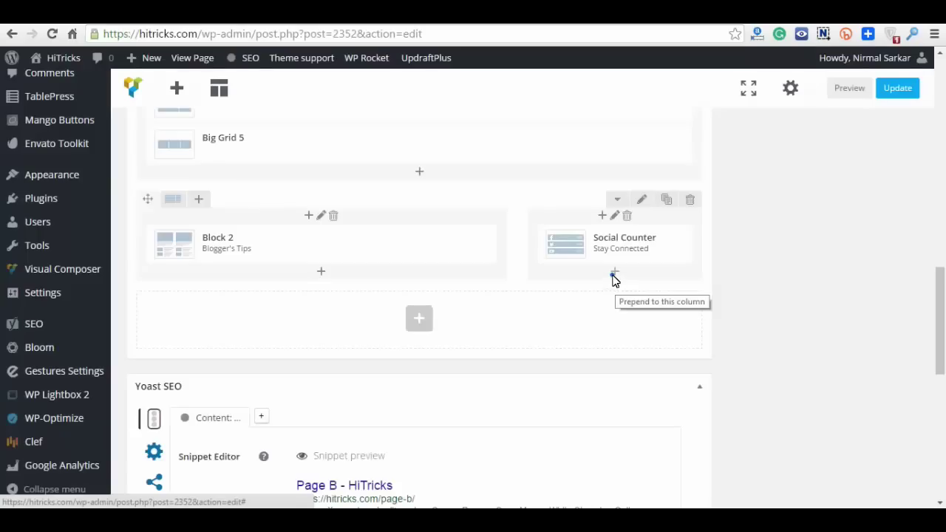
left_click(612, 276)
scroll(540, 369, "up", 10)
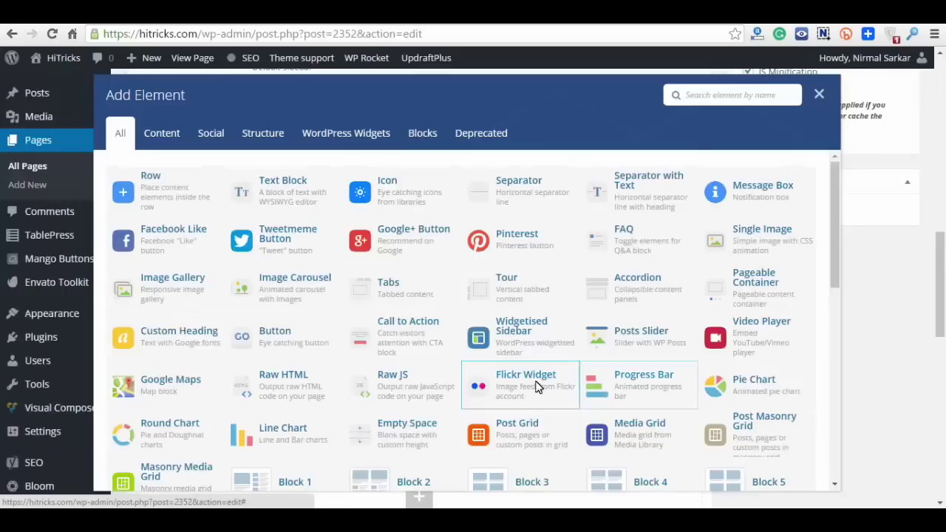
left_click(417, 328)
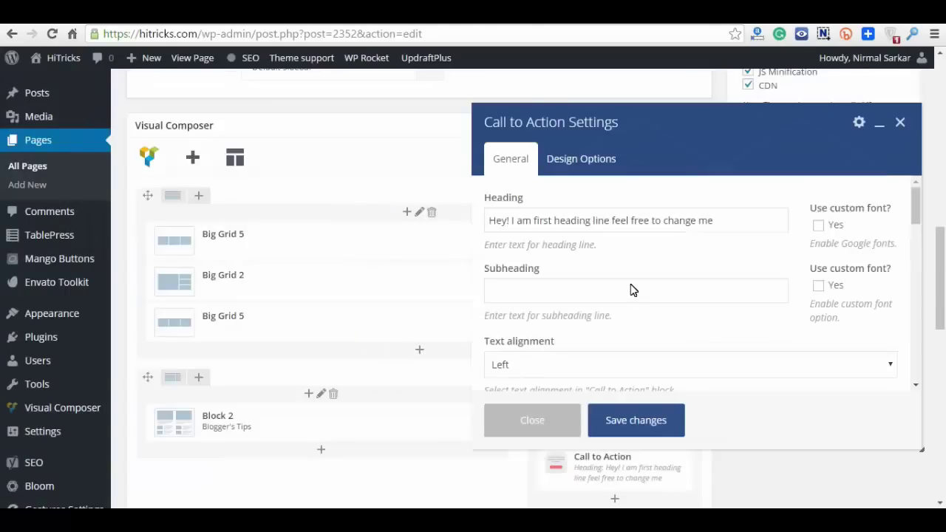
left_click_drag(718, 222, 491, 222)
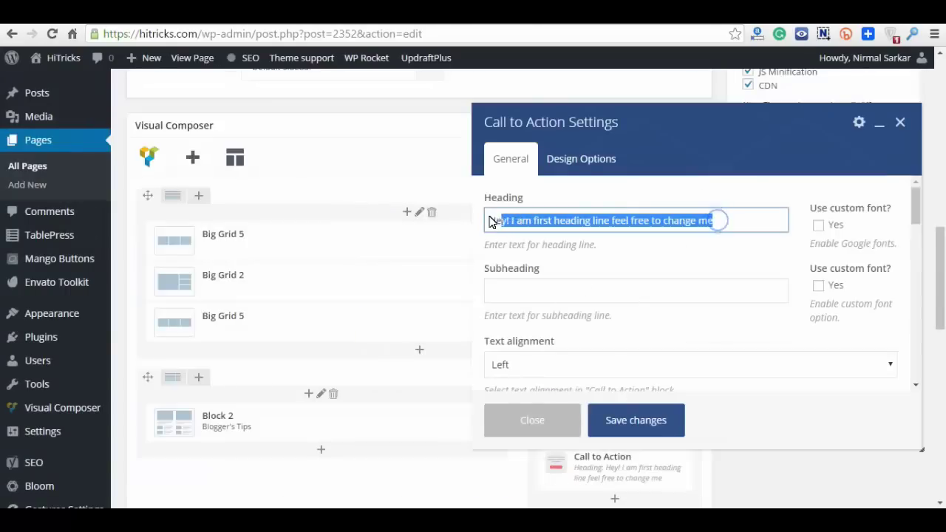
key("BackSpace")
type("Looking for Discounts, Try Hi")
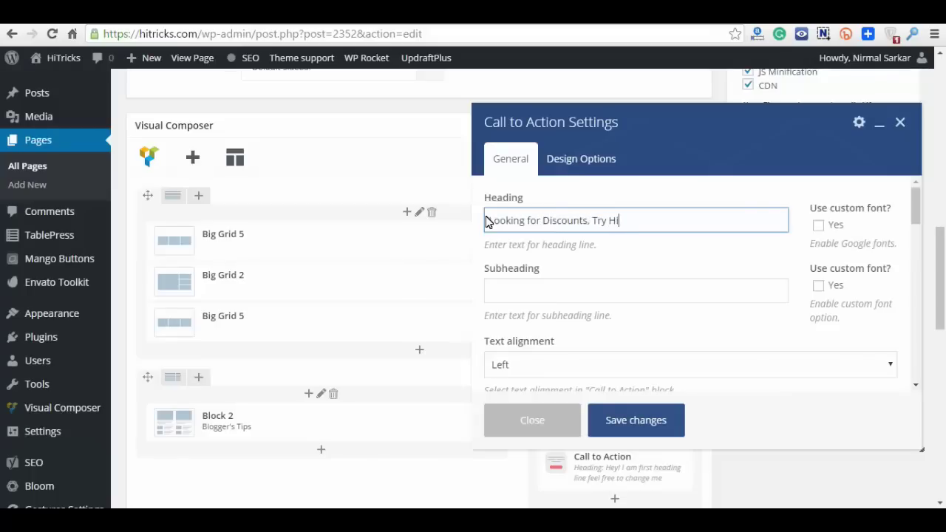
type("Tricks Deals")
left_click(640, 258)
scroll(522, 235, "down", 1)
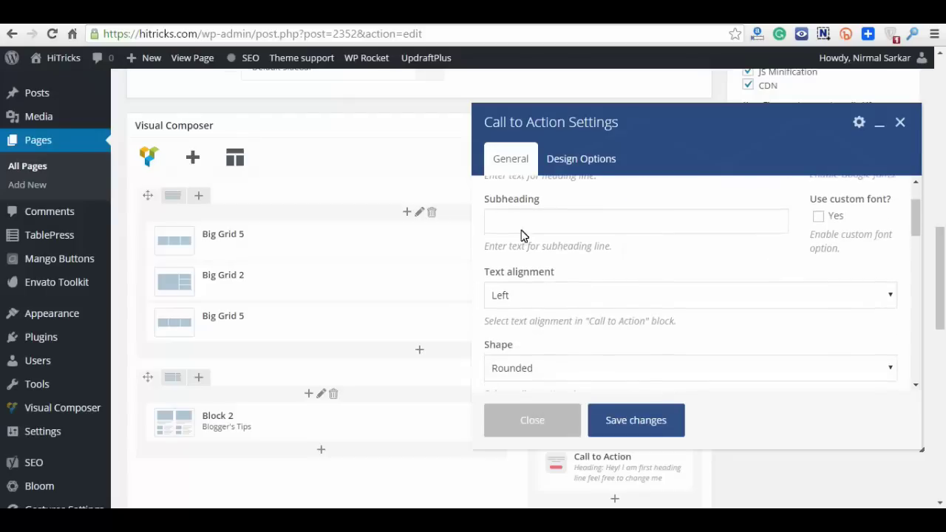
Add an icon at the bottom of the Call to Action element and open its icon settings
scroll(607, 259, "down", 5)
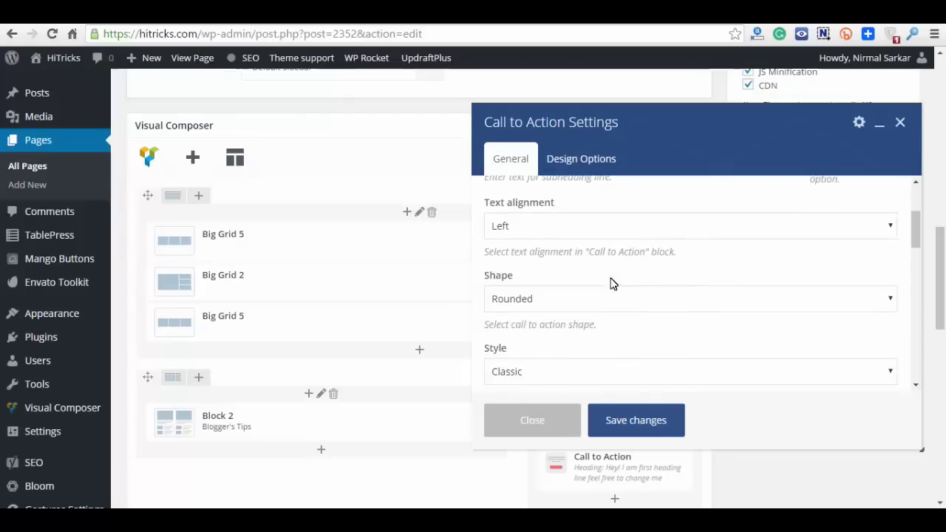
left_click(579, 271)
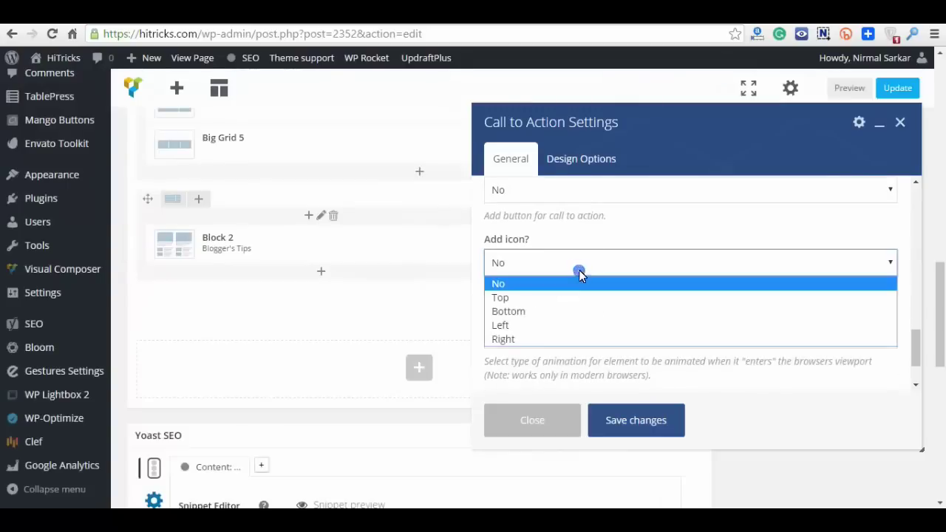
left_click(581, 312)
left_click(570, 164)
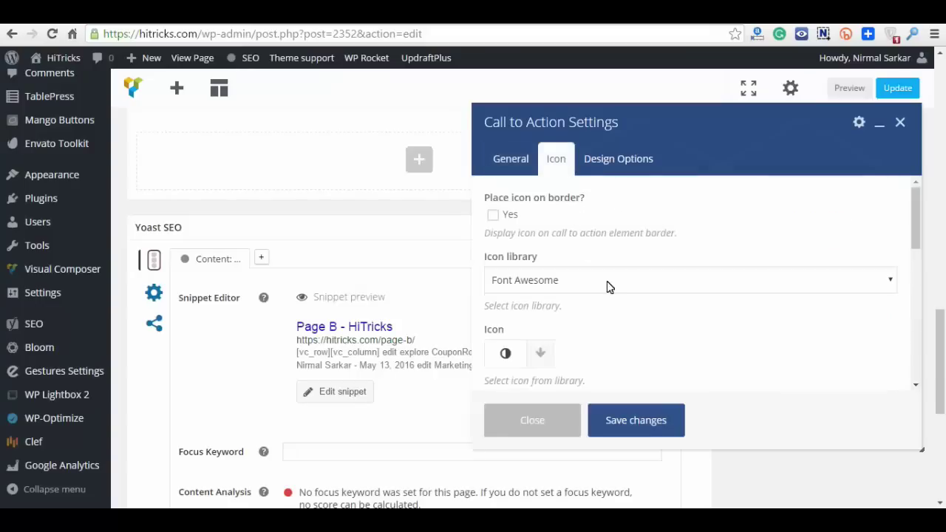
scroll(611, 283, "down", 4)
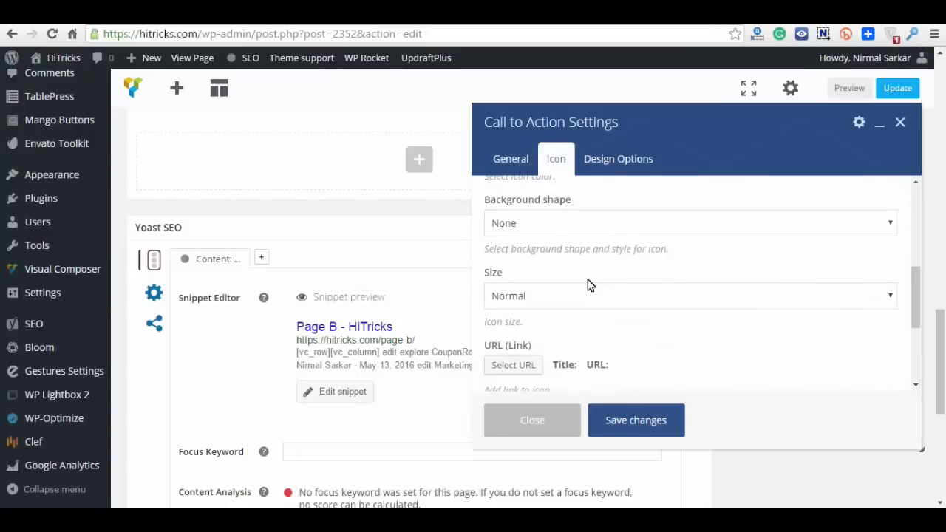
scroll(587, 286, "up", 2)
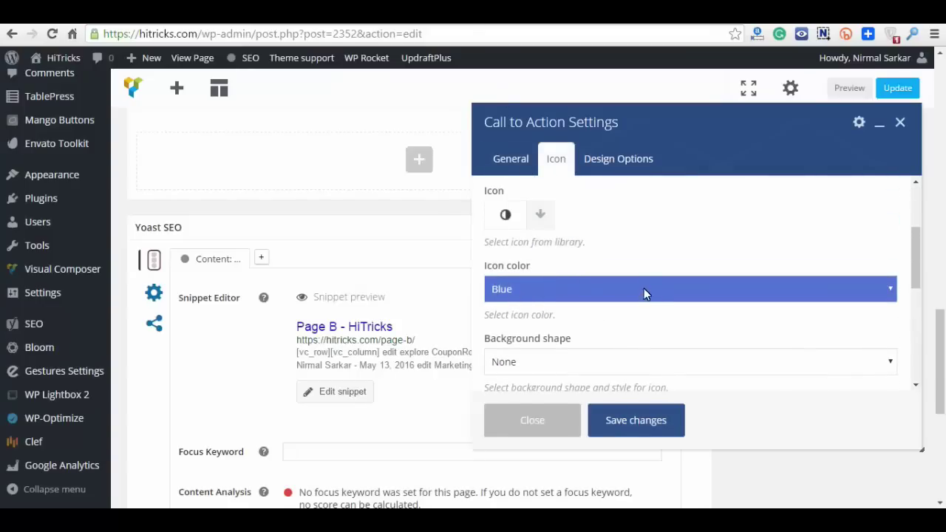
scroll(642, 291, "down", 4)
scroll(528, 281, "up", 1)
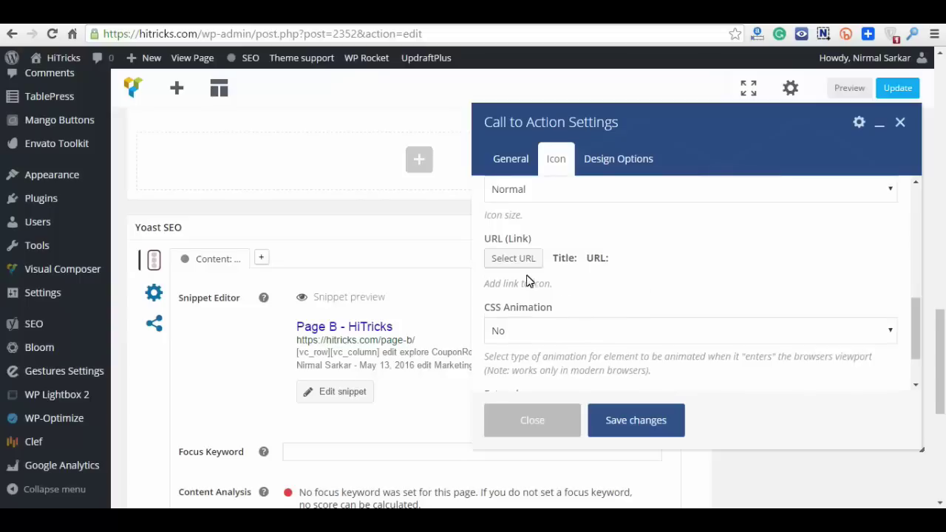
left_click(513, 259)
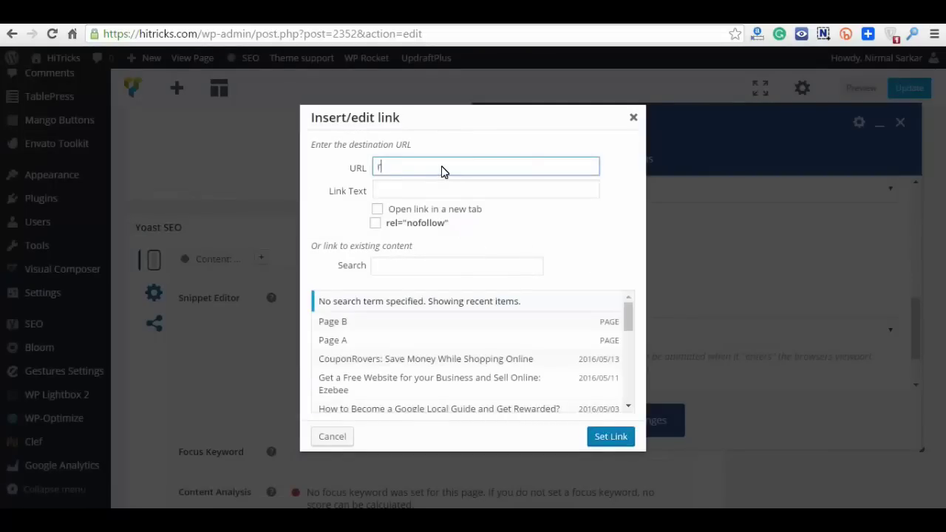
type("recharge.hitricks.com")
left_click(443, 194)
type("Clic")
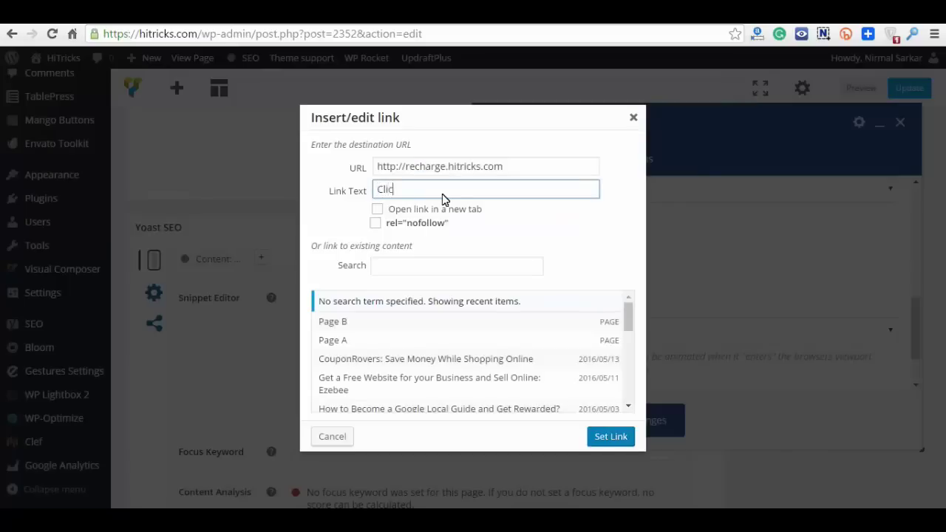
type("k Here")
left_click(596, 438)
scroll(651, 418, "down", 3)
left_click(649, 420)
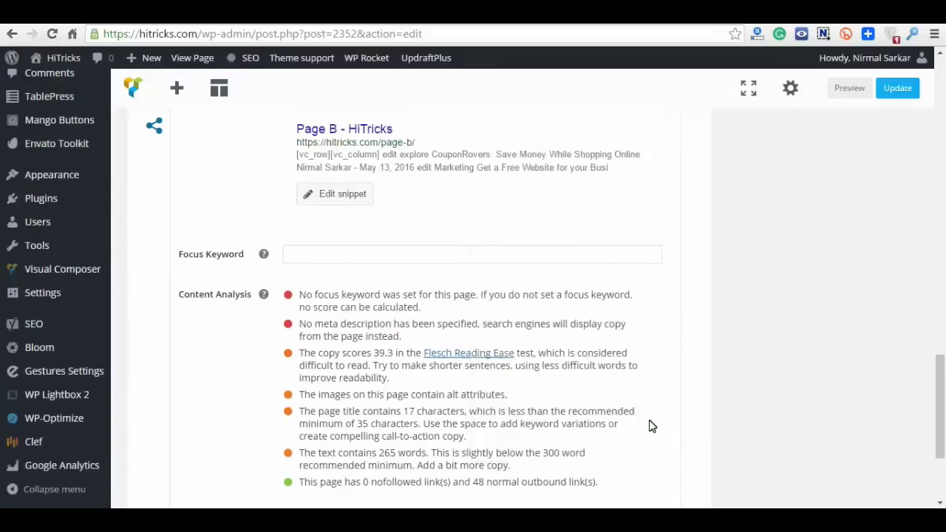
Set the Blogger's Tips block's pagination to a Load More button and save the block's settings
scroll(636, 437, "up", 6)
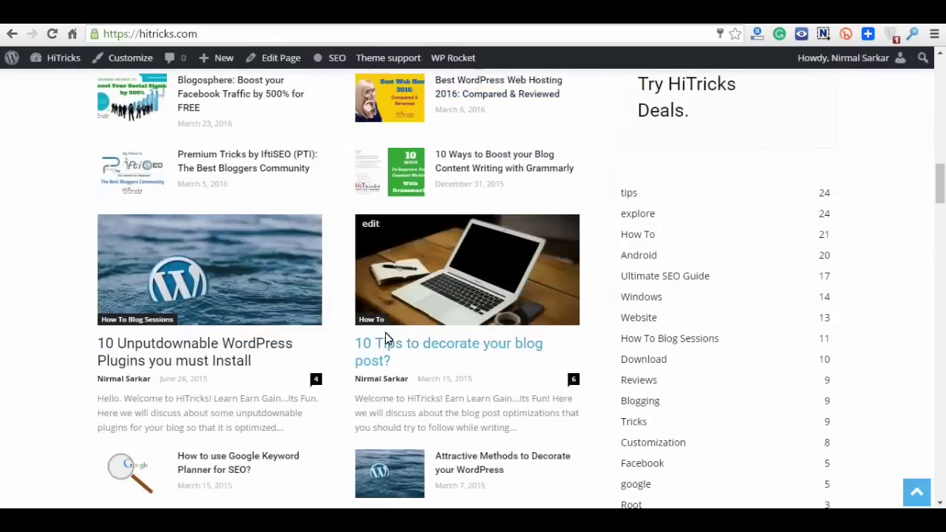
scroll(385, 333, "up", 2)
scroll(419, 344, "down", 6)
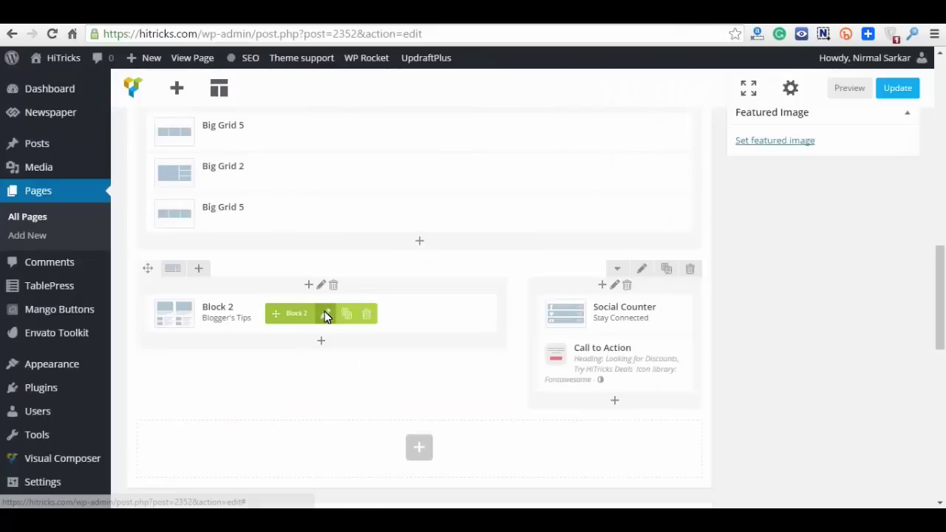
left_click(325, 314)
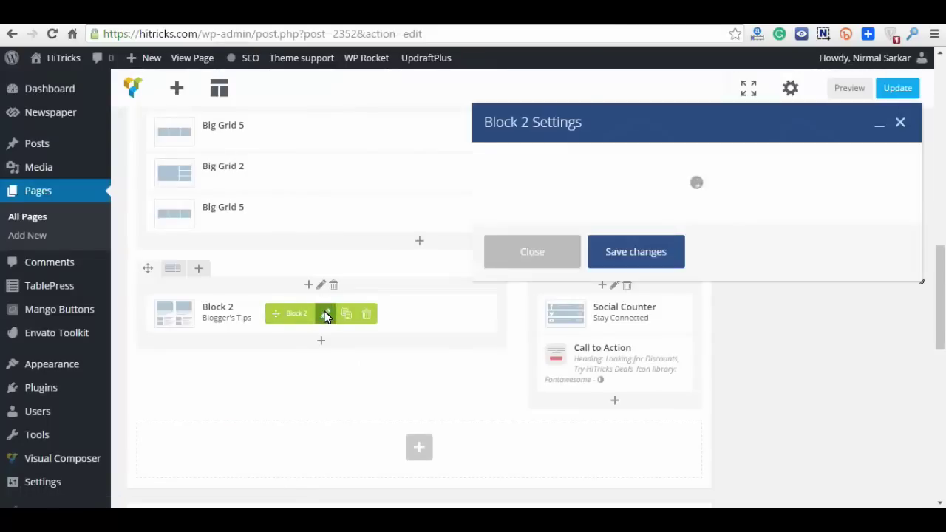
left_click(665, 159)
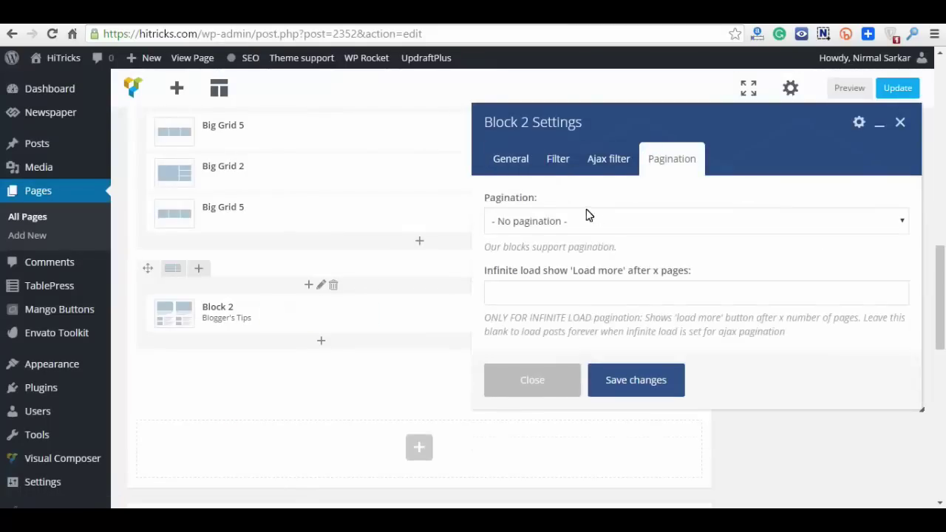
left_click(655, 224)
left_click(641, 271)
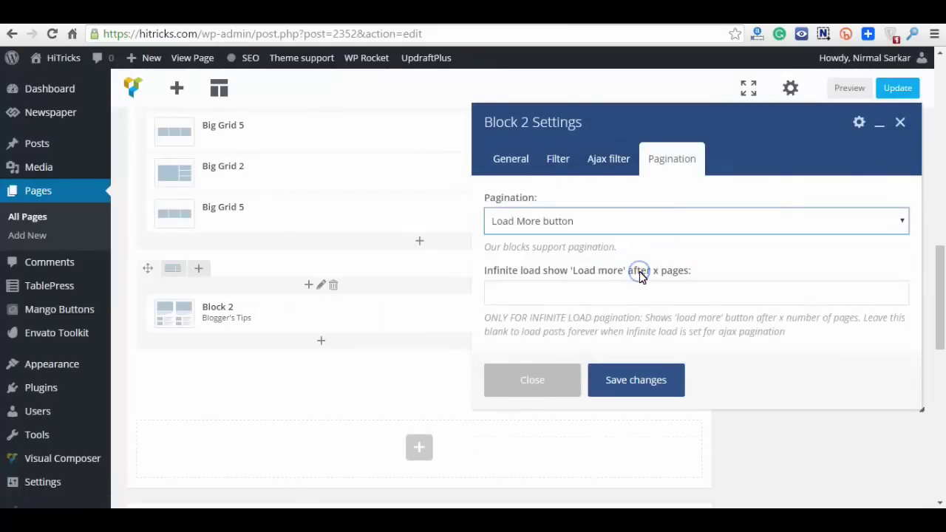
scroll(584, 344, "down", 1)
left_click(628, 380)
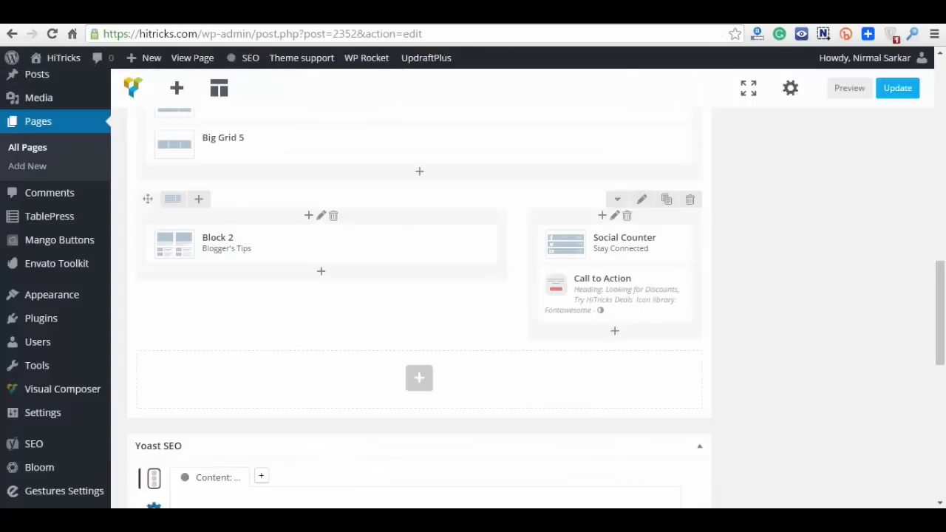
Add another Block 2 below the Blogger's Tips block and title it "Android"
left_click(321, 272)
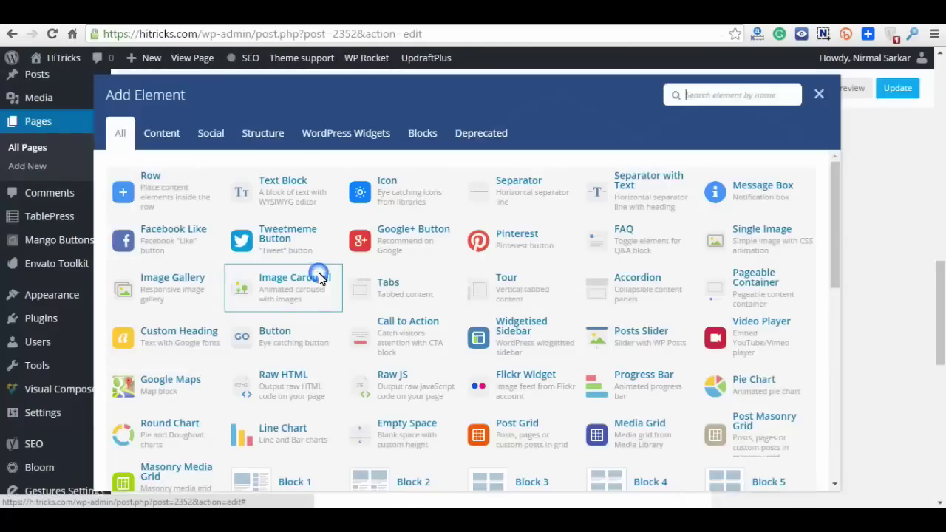
scroll(422, 277, "down", 3)
left_click(422, 275)
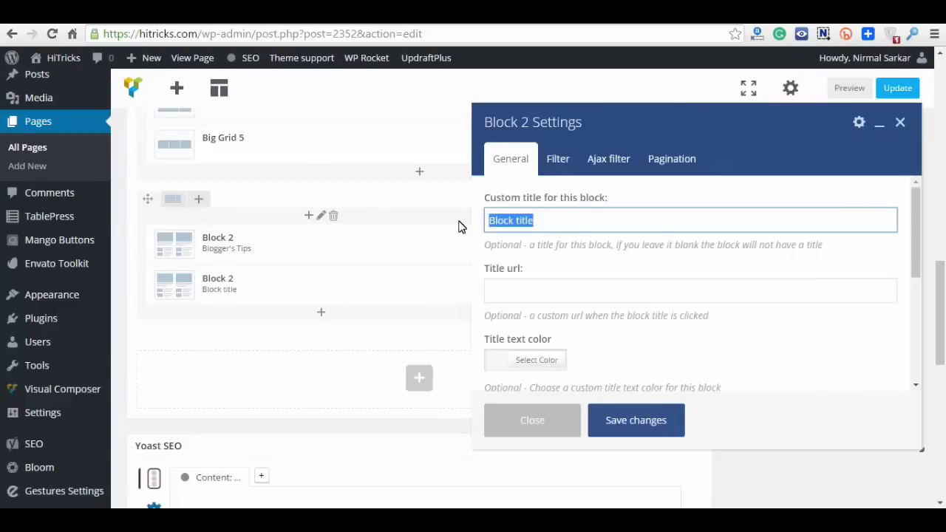
type("Android")
scroll(606, 200, "down", 3)
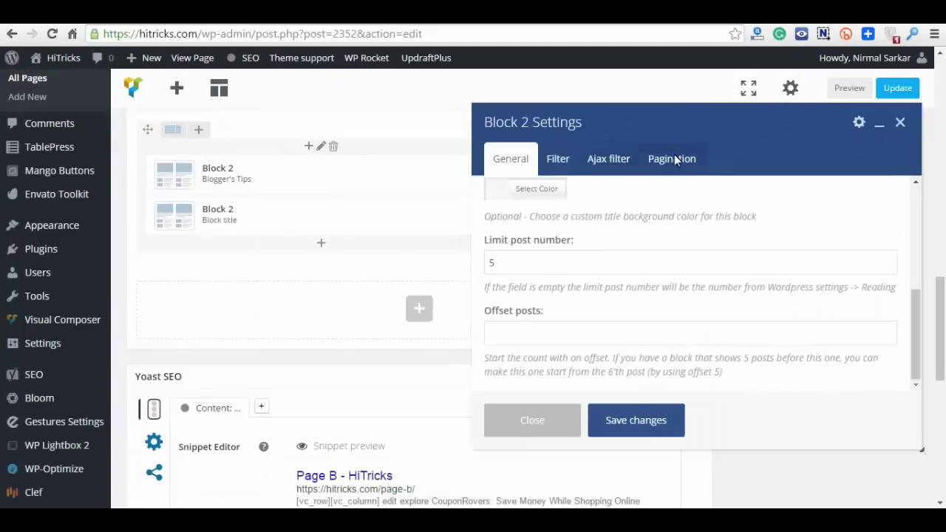
Give the new block Load More button pagination, filter it to the Android category and save its settings
left_click(673, 159)
left_click(580, 221)
left_click(580, 271)
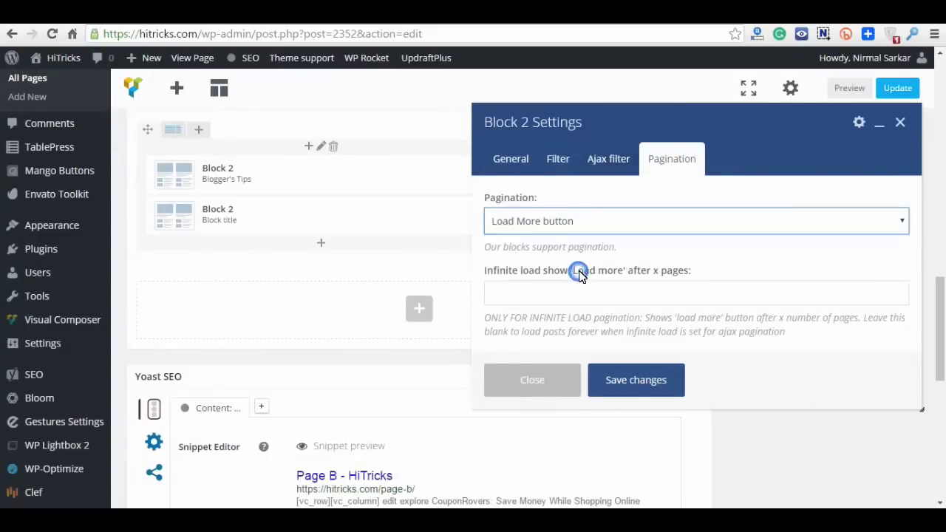
left_click(560, 159)
left_click(594, 299)
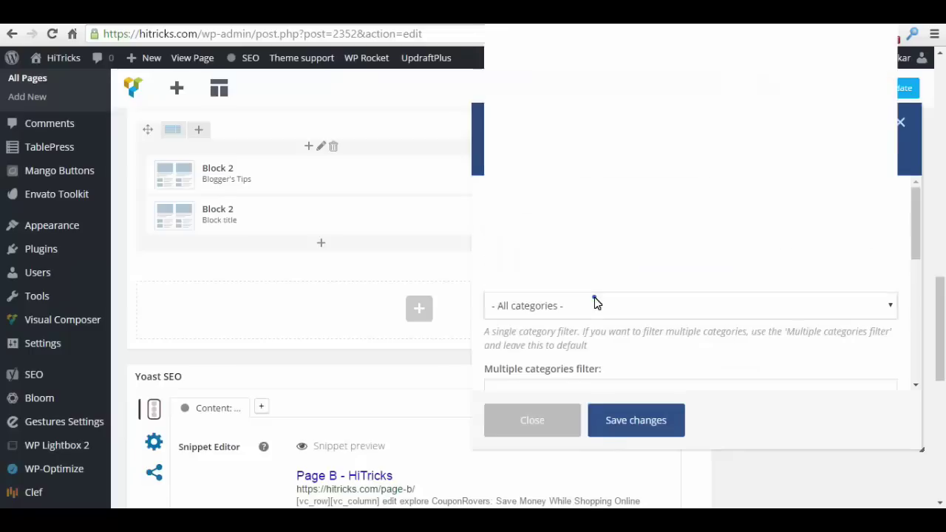
left_click(584, 42)
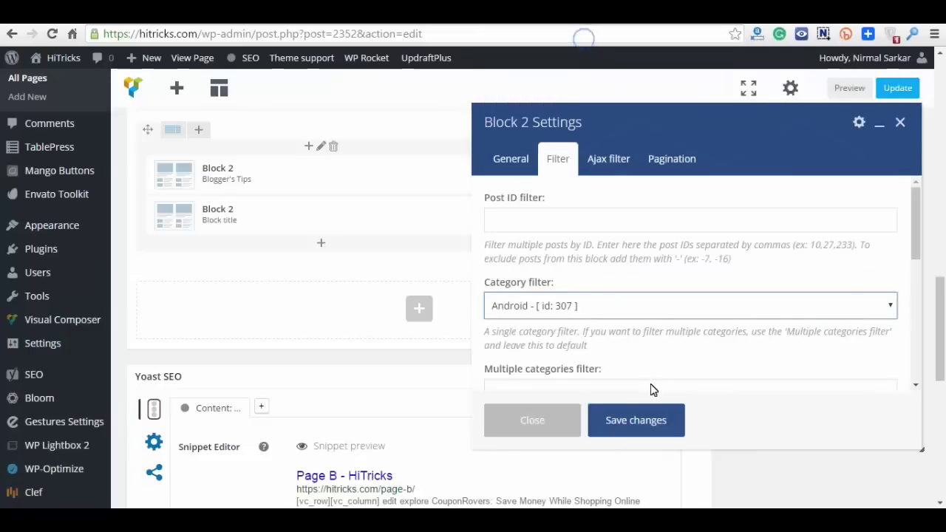
left_click(644, 422)
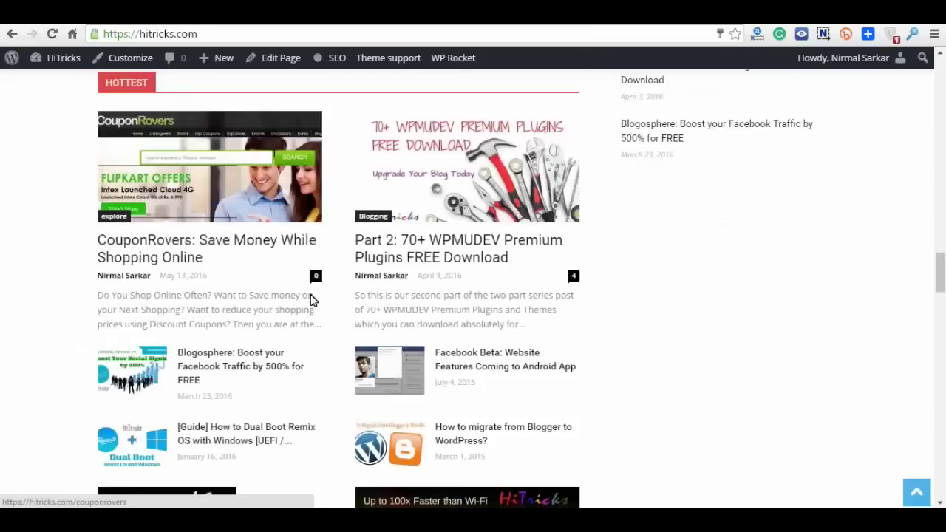
Add a third Block 2 below the Android block with the title "Latest Posts"
scroll(311, 302, "down", 10)
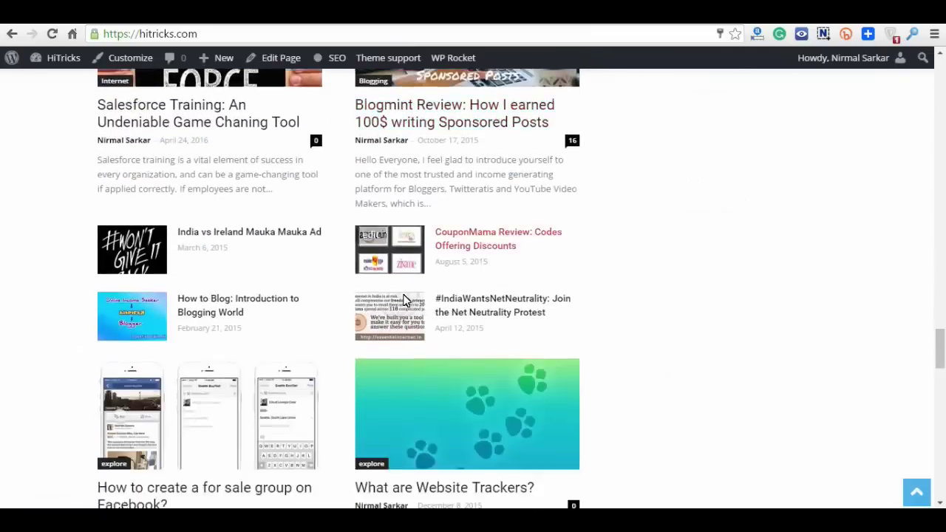
scroll(405, 299, "down", 12)
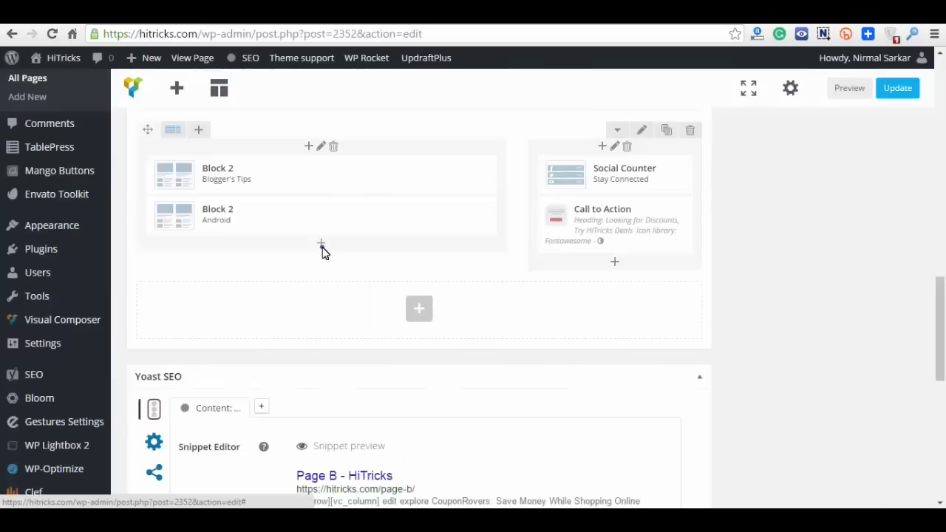
left_click(321, 244)
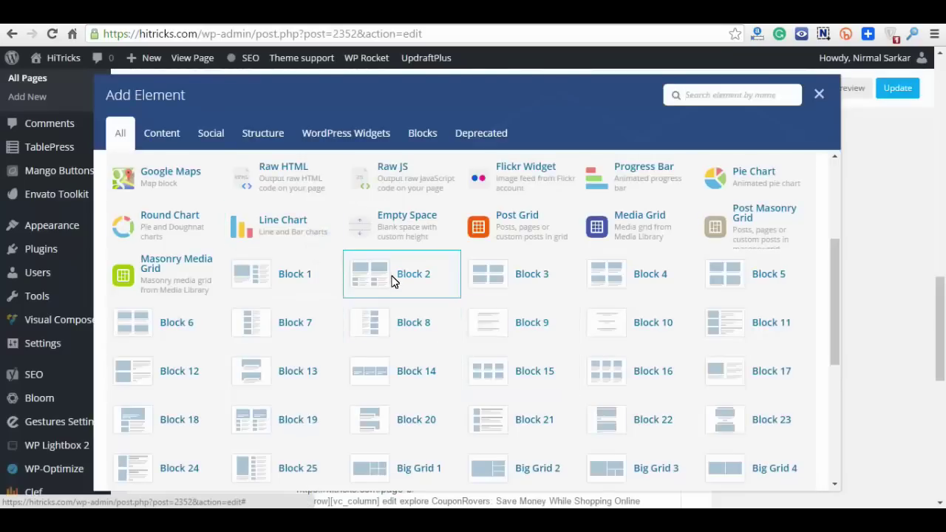
left_click(394, 282)
type("La")
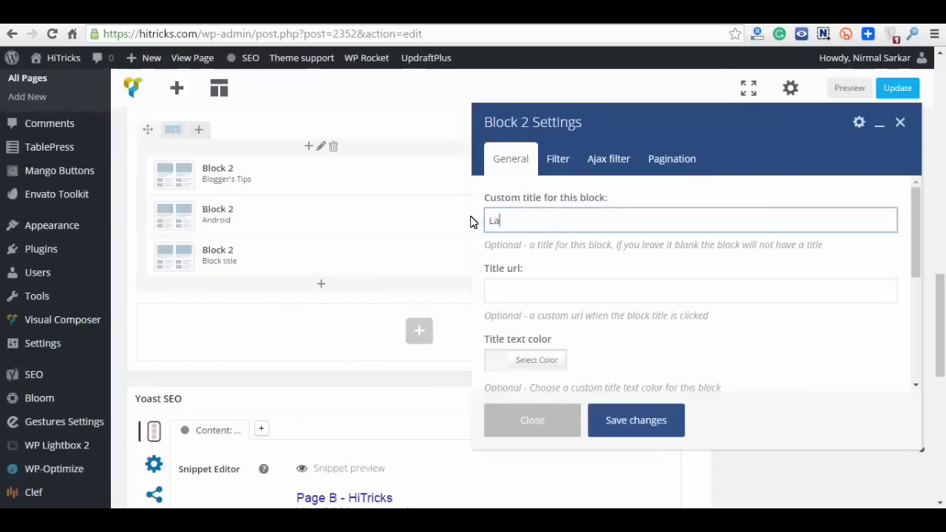
type("te")
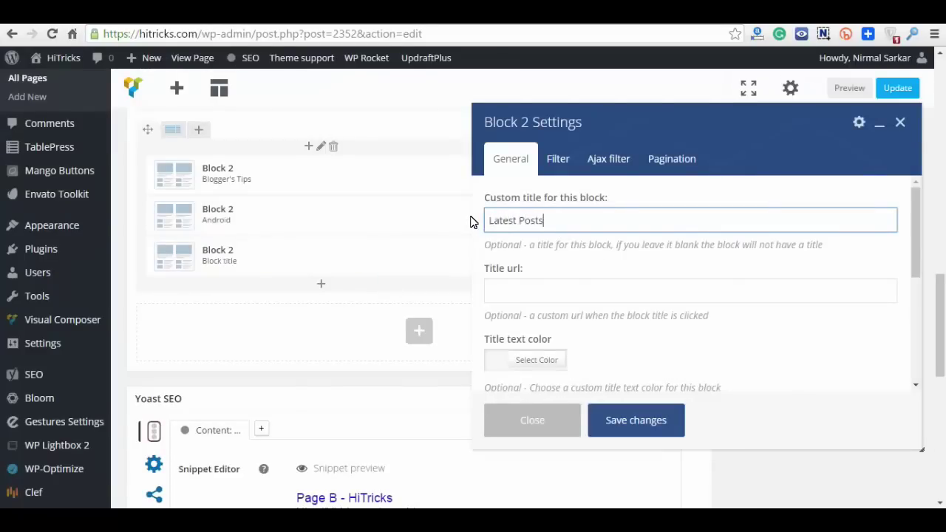
type("st Posts")
Set the Latest Posts block's pagination to Infinite load and save the block's settings
left_click(559, 159)
left_click(665, 157)
left_click(602, 222)
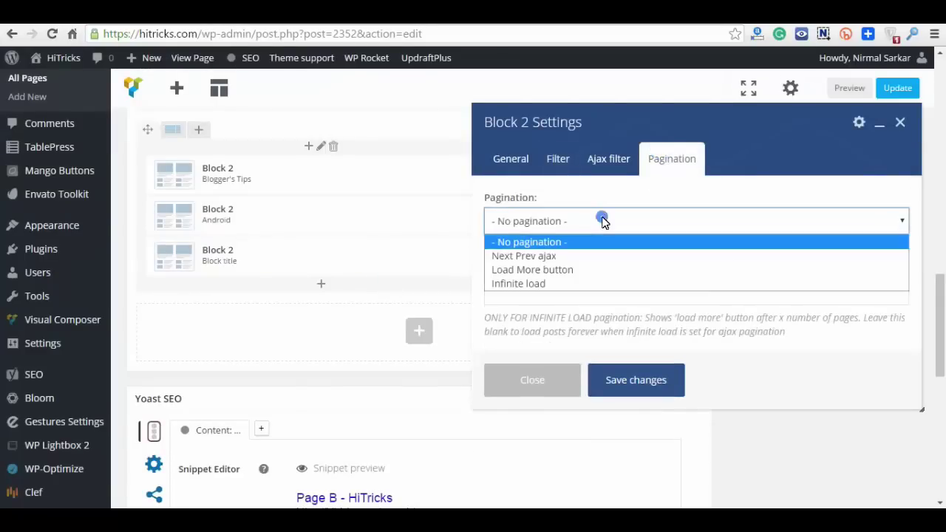
left_click(596, 285)
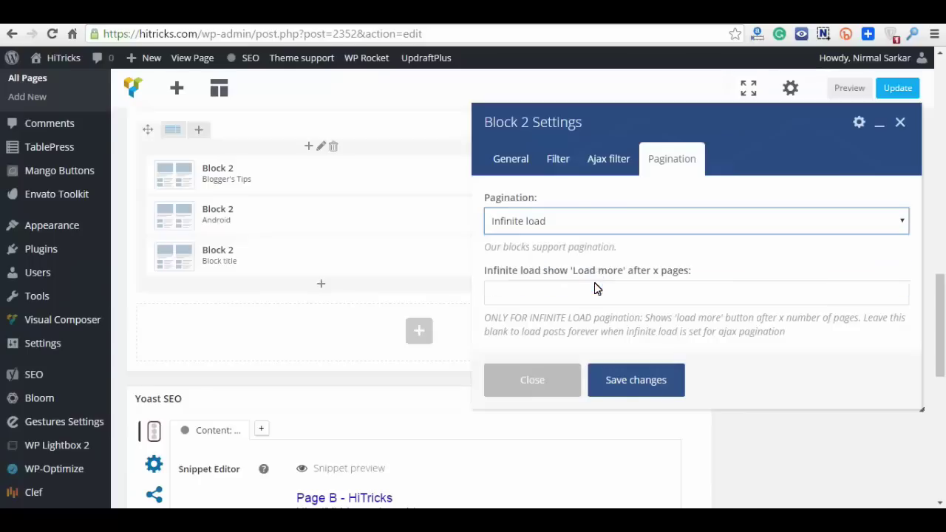
left_click(646, 382)
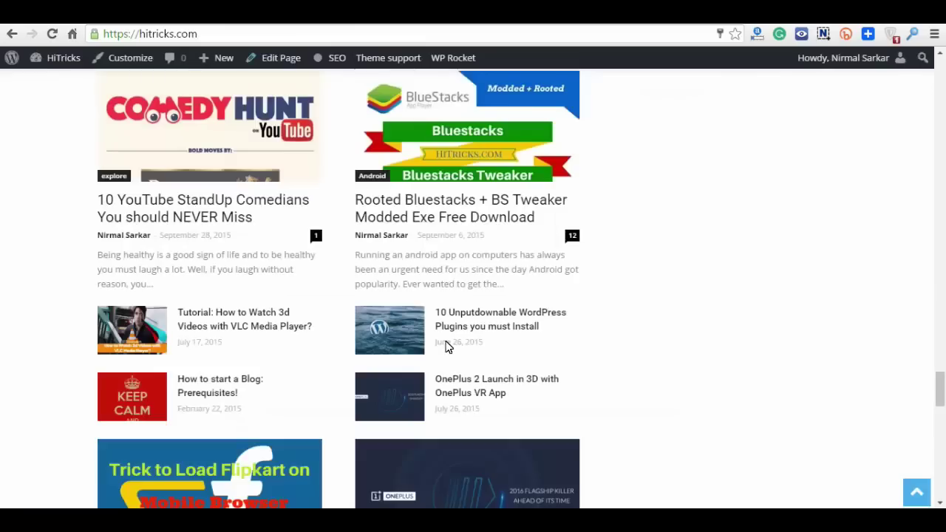
Add a News ticker element above the big grids in the page's first row
scroll(446, 346, "down", 15)
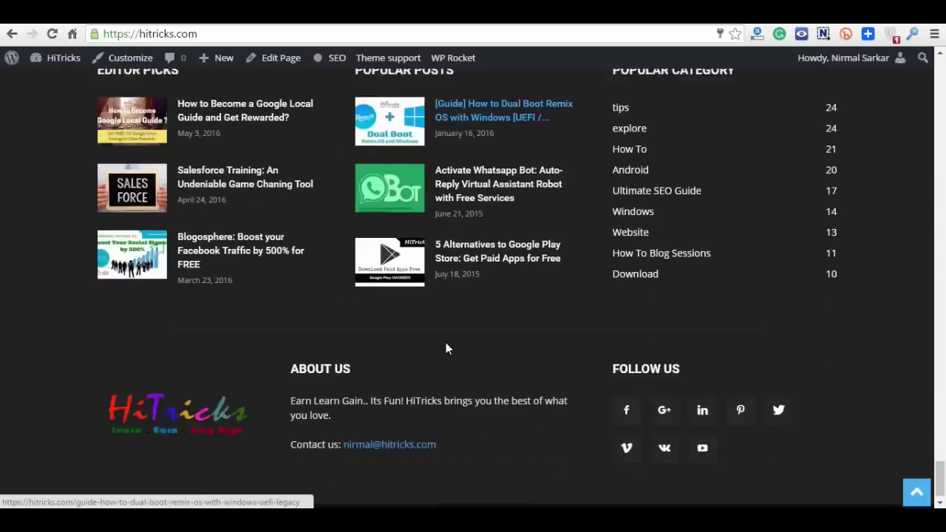
scroll(446, 349, "up", 4)
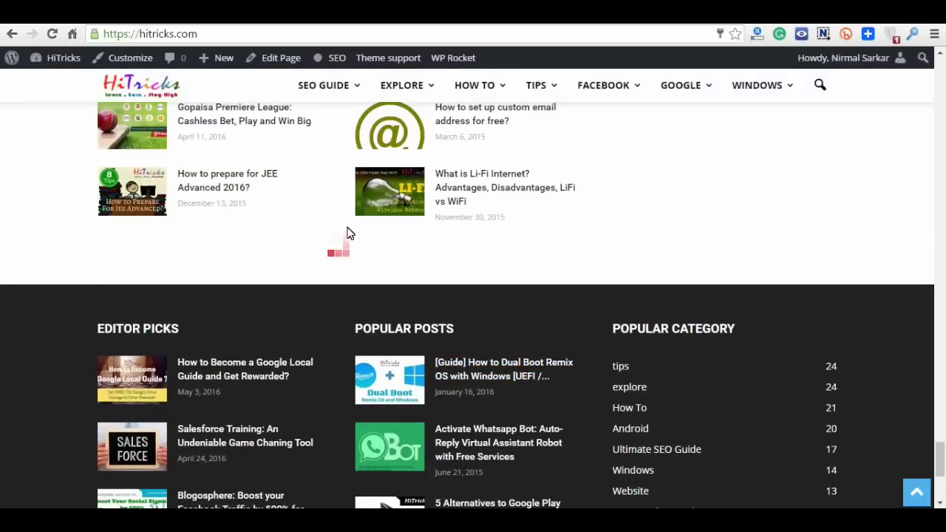
scroll(351, 252, "down", 5)
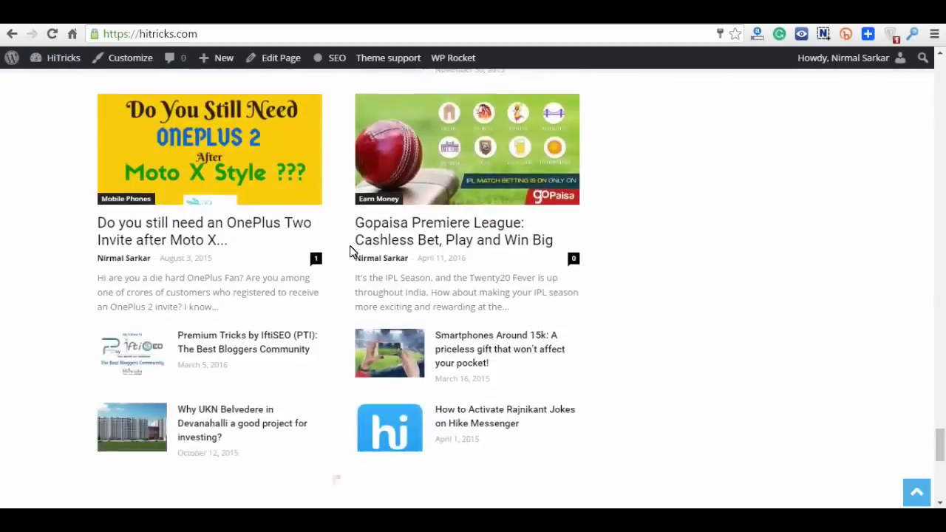
scroll(351, 252, "up", 20)
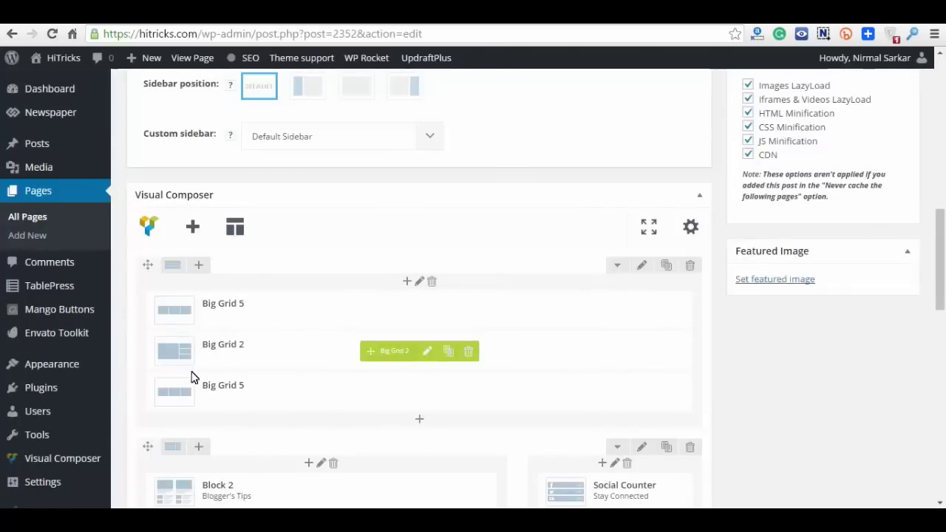
left_click(407, 282)
scroll(553, 354, "down", 4)
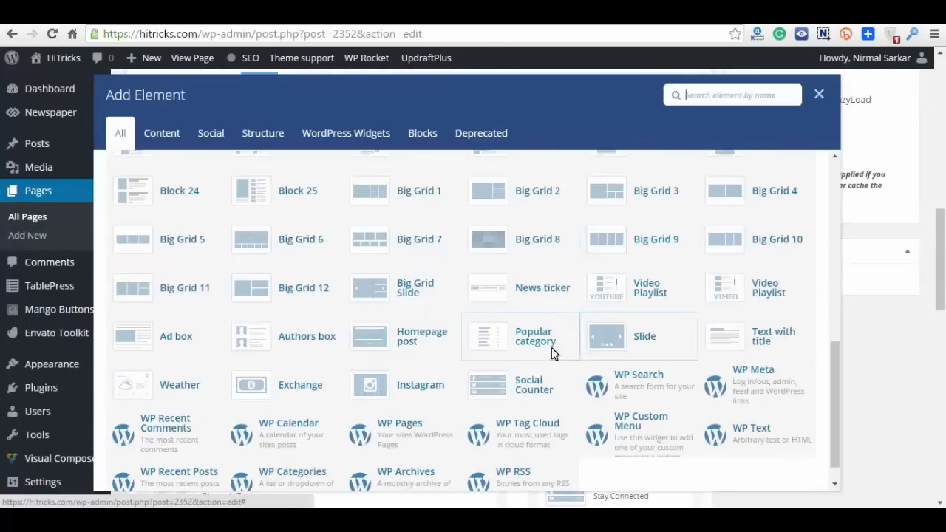
left_click(530, 293)
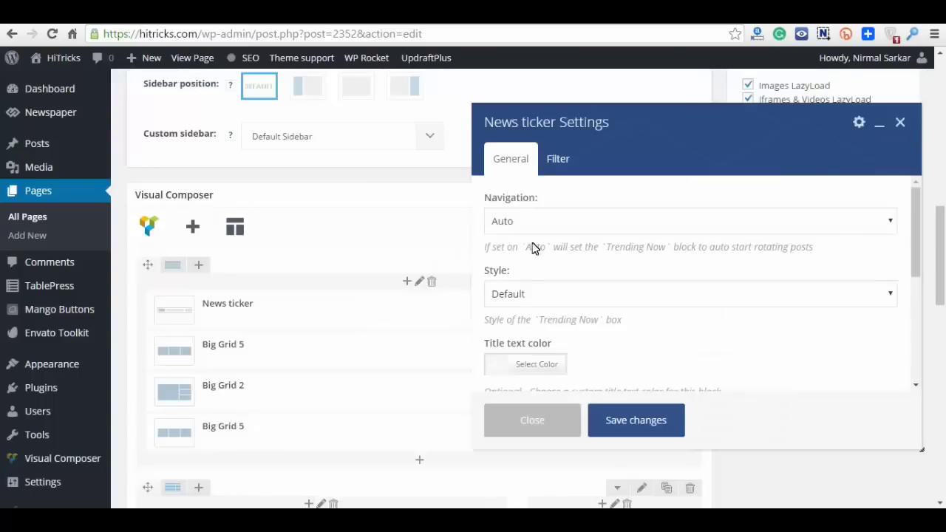
Go through the News ticker's navigation and category filter options and save the element's settings
left_click(564, 218)
left_click(566, 221)
scroll(631, 281, "down", 2)
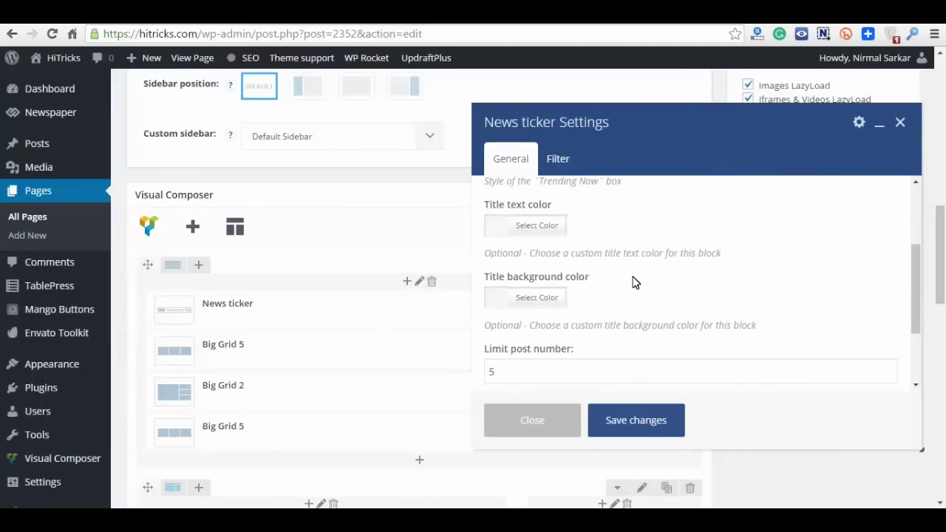
left_click(562, 165)
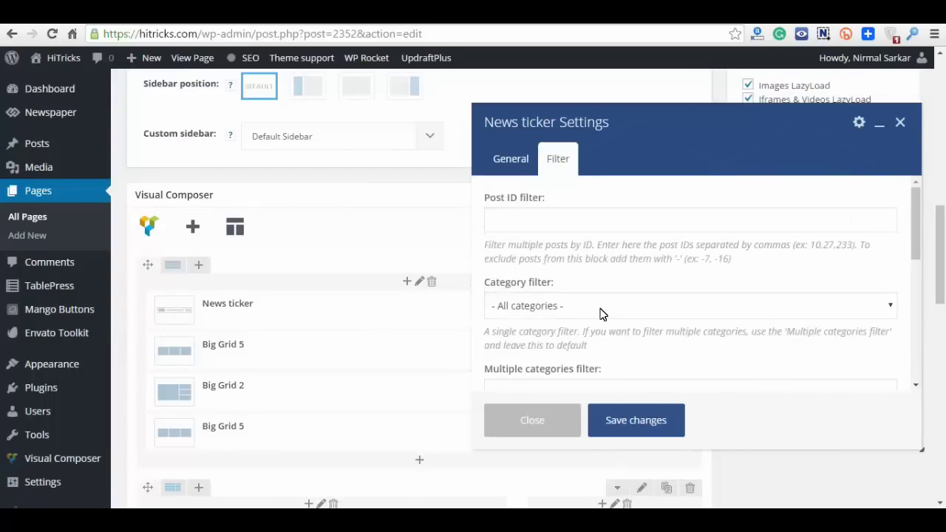
left_click(603, 315)
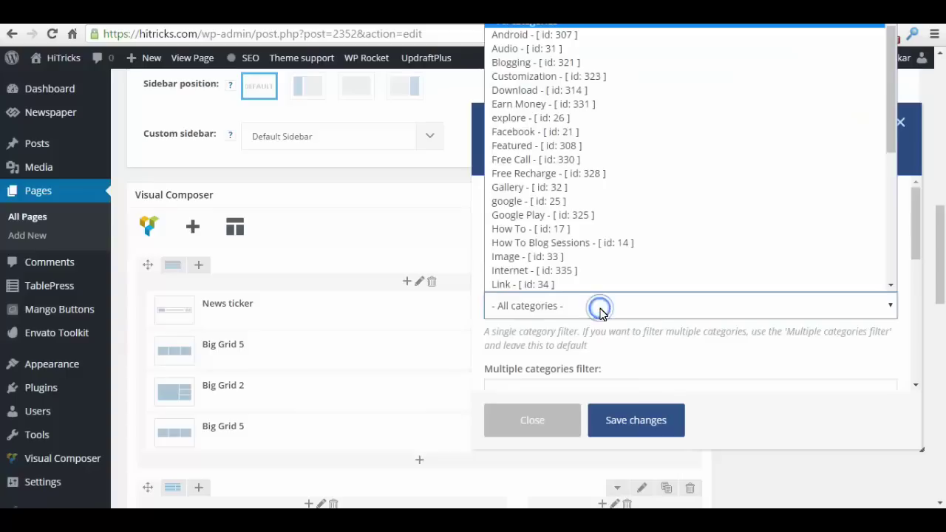
left_click(570, 28)
scroll(657, 336, "down", 2)
left_click(636, 420)
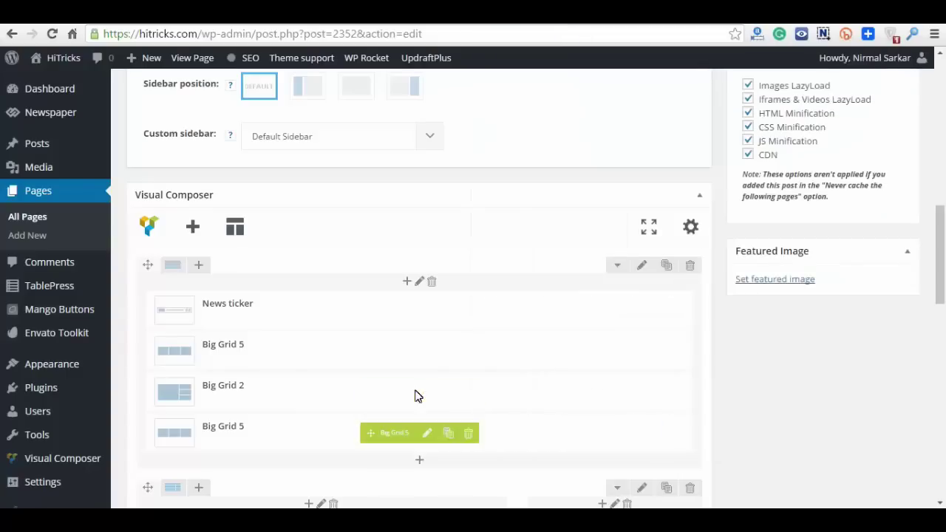
Update Page B and open the live page in a new browser tab
scroll(417, 396, "up", 3)
scroll(417, 395, "down", 2)
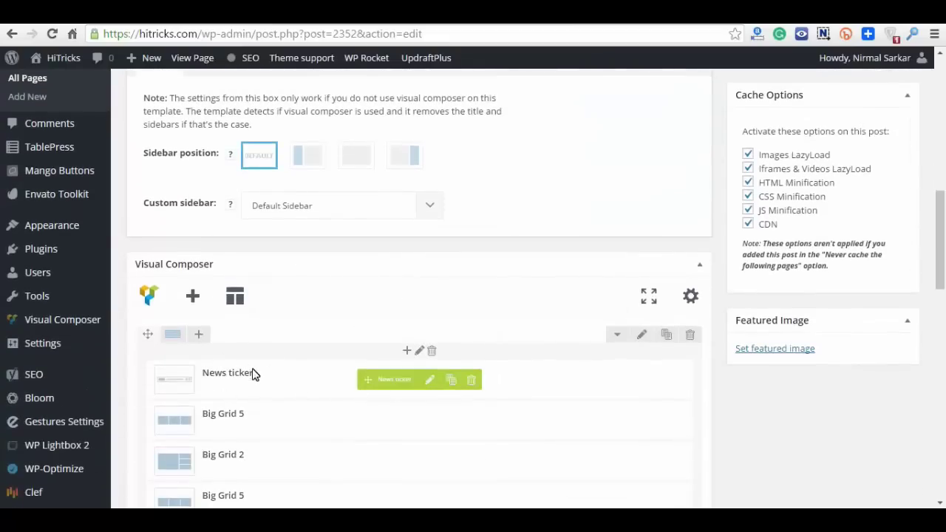
scroll(258, 458, "down", 10)
left_click(903, 91)
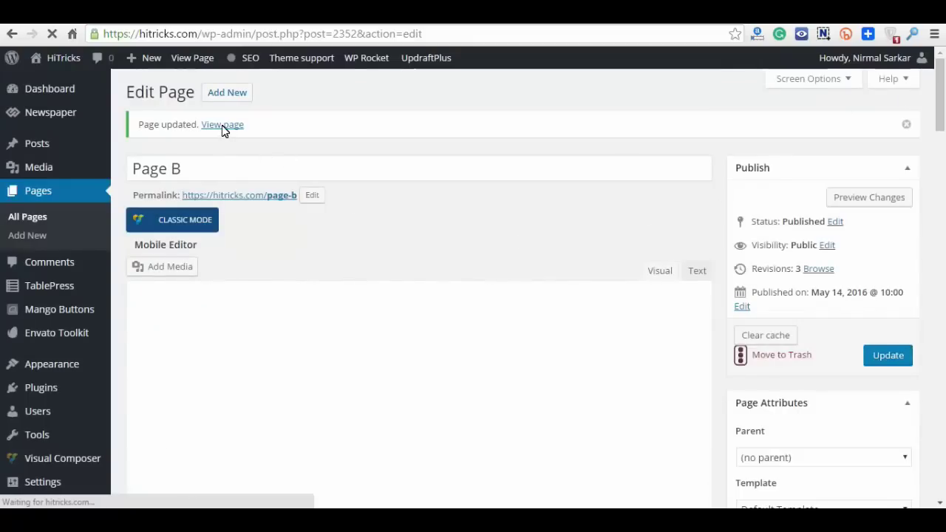
right_click(223, 127)
left_click(281, 135)
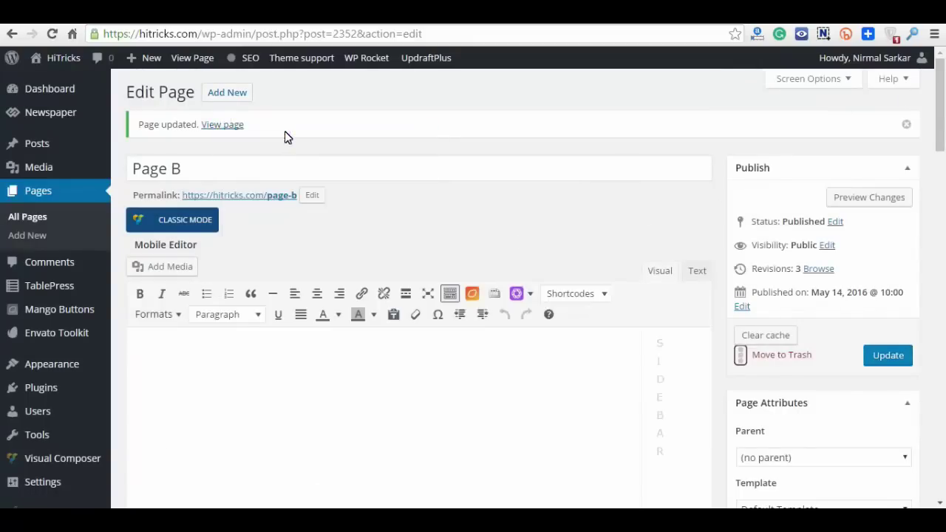
key("ctrl+Tab")
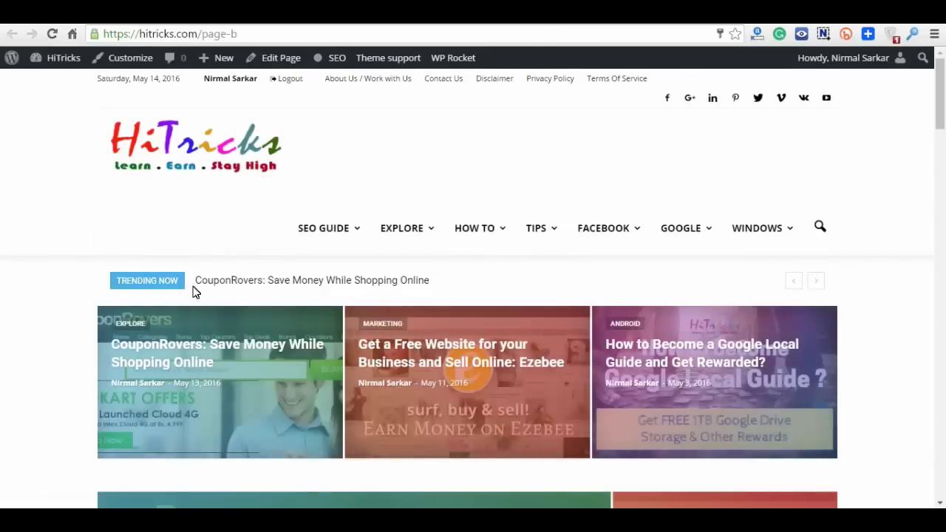
Review the live Page B from the news ticker through the three big grids to the sidebar widgets
scroll(778, 277, "down", 2)
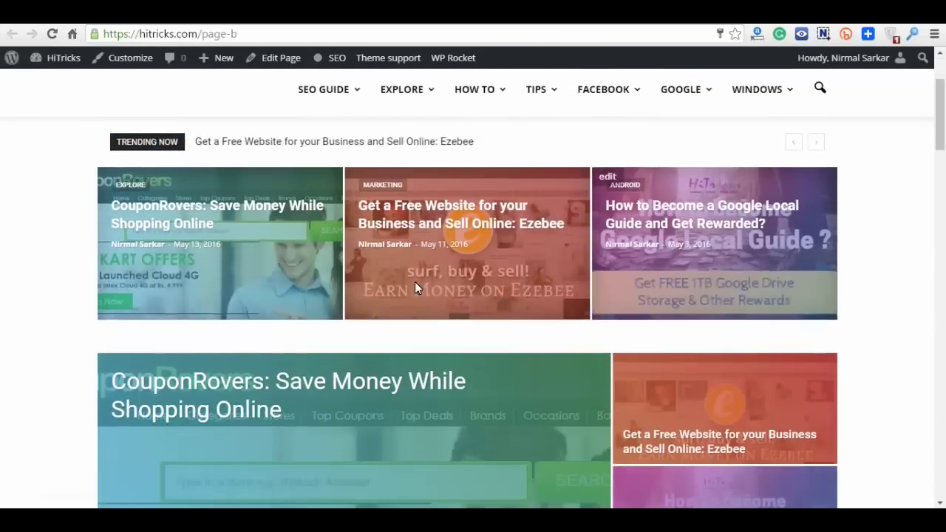
scroll(735, 250, "down", 3)
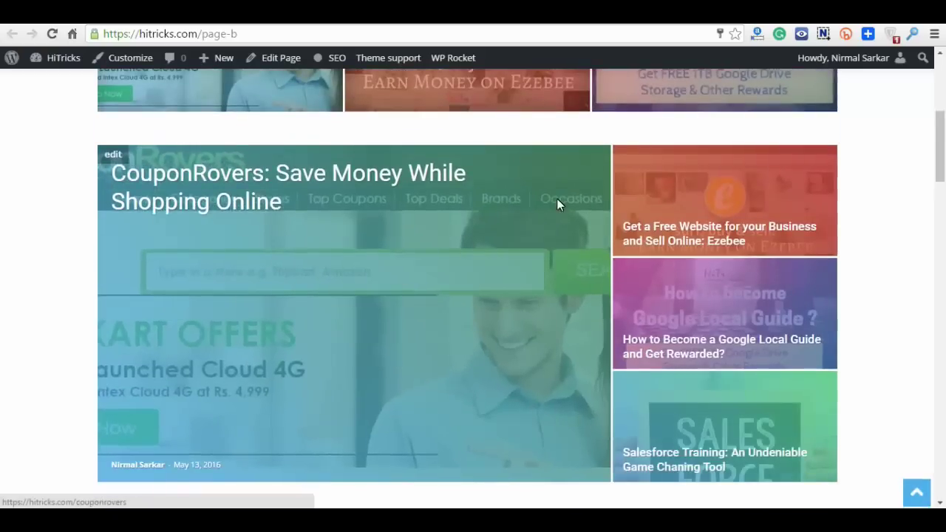
scroll(687, 251, "down", 4)
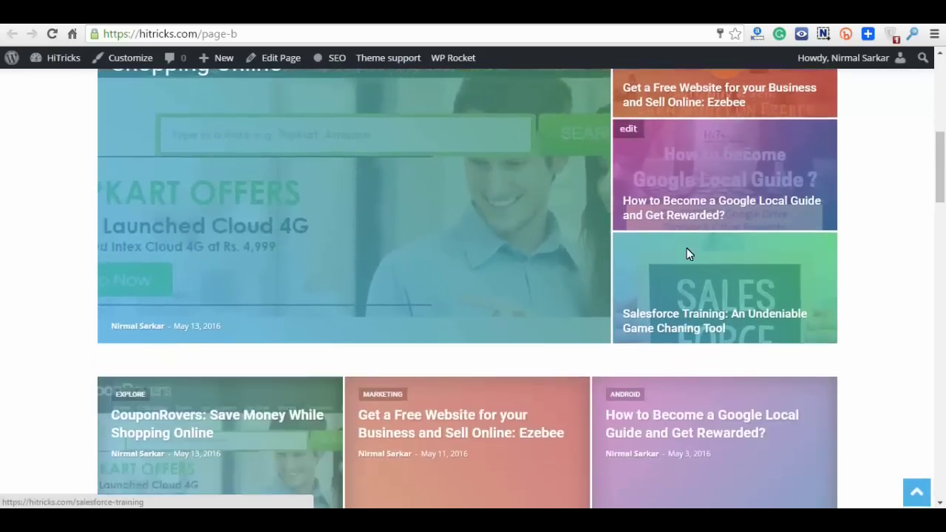
scroll(646, 330, "down", 2)
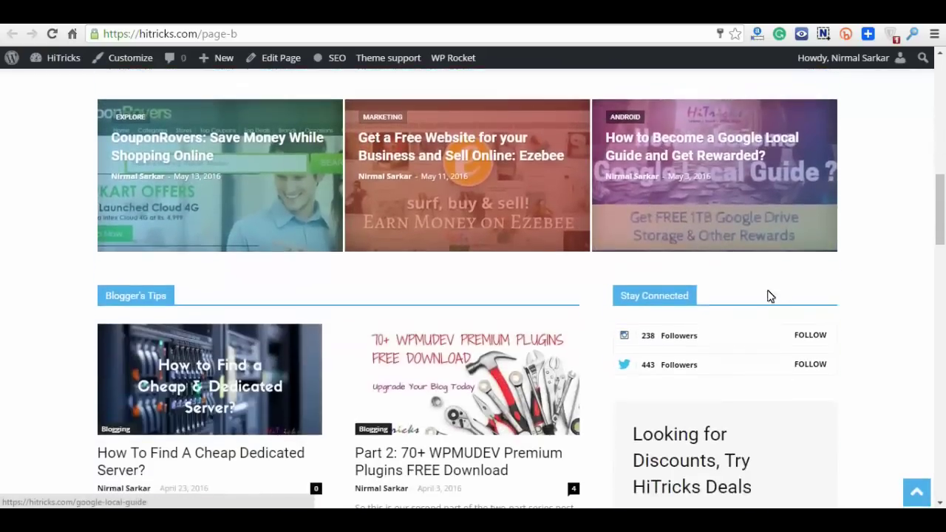
scroll(809, 289, "down", 2)
scroll(800, 357, "down", 2)
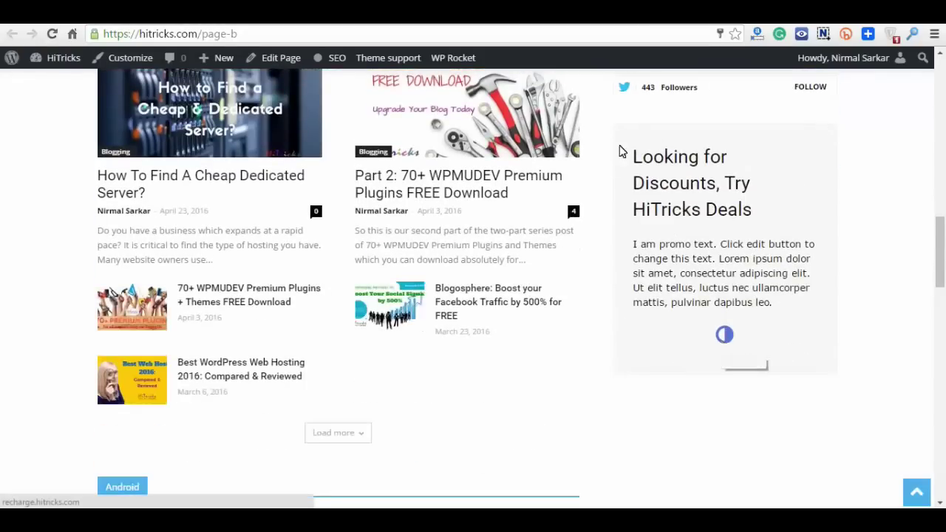
Examine the Blogger's Tips block on the live page and test its pagination by loading more posts
scroll(621, 152, "up", 3)
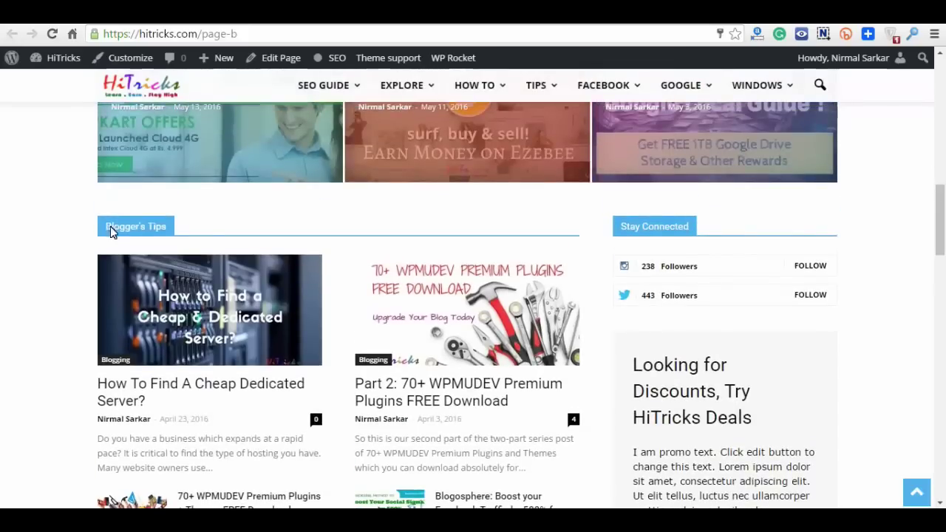
scroll(170, 231, "down", 1)
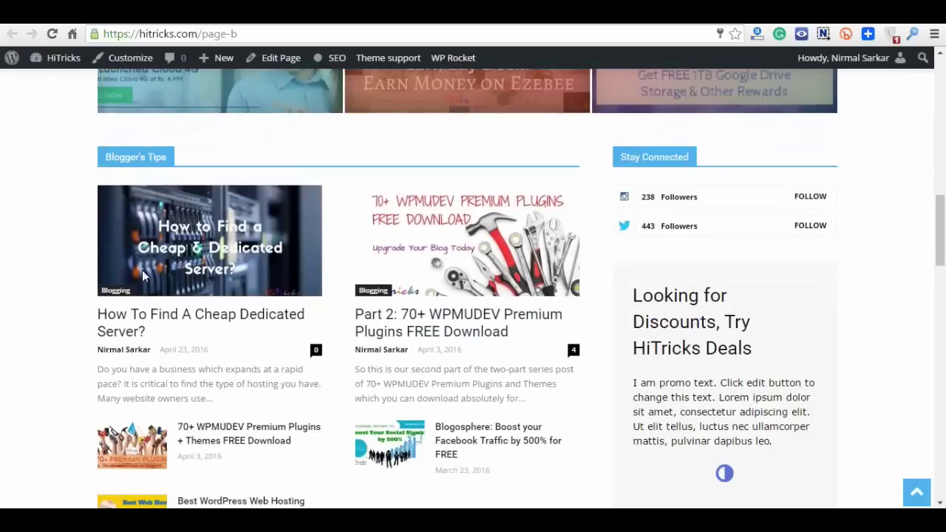
scroll(145, 275, "down", 3)
scroll(374, 268, "up", 1)
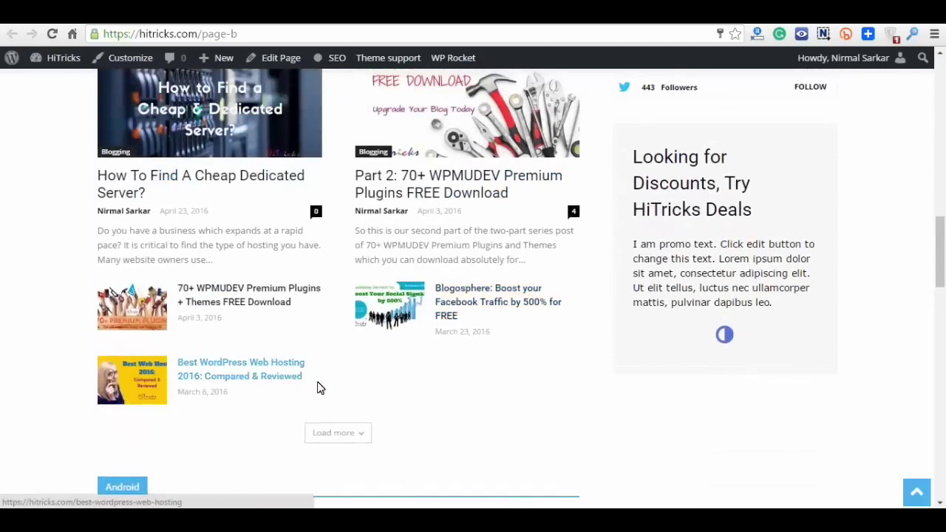
scroll(377, 362, "down", 2)
left_click(346, 297)
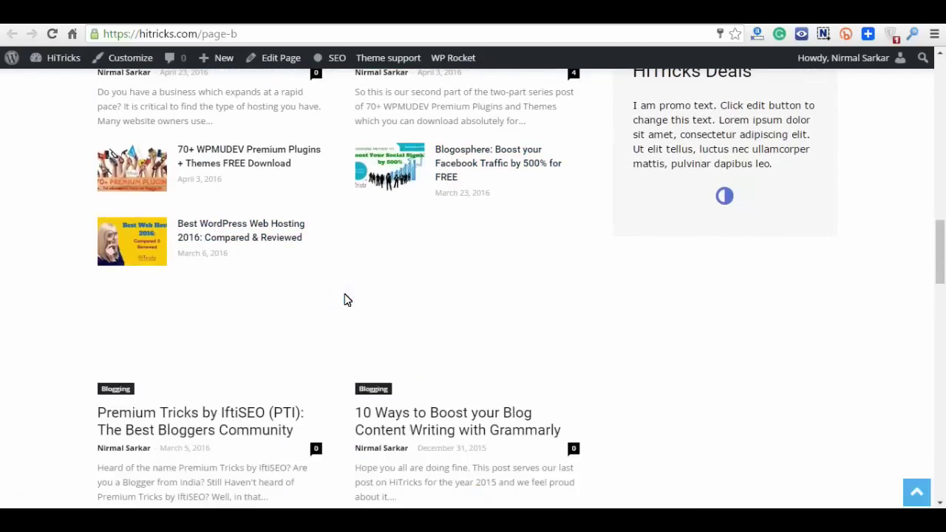
scroll(345, 297, "down", 2)
scroll(347, 295, "down", 5)
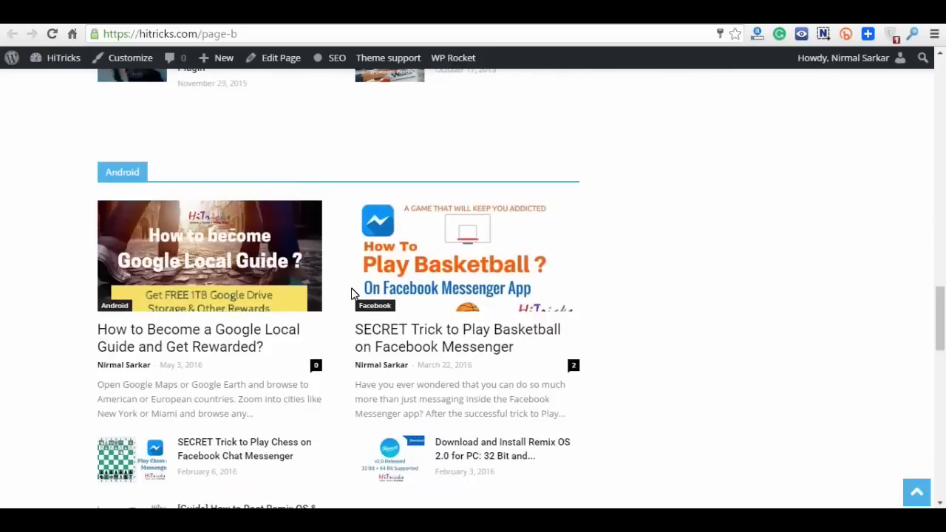
Examine the Android block and test the infinite loading of the Latest Posts block down to the footer
scroll(118, 192, "down", 3)
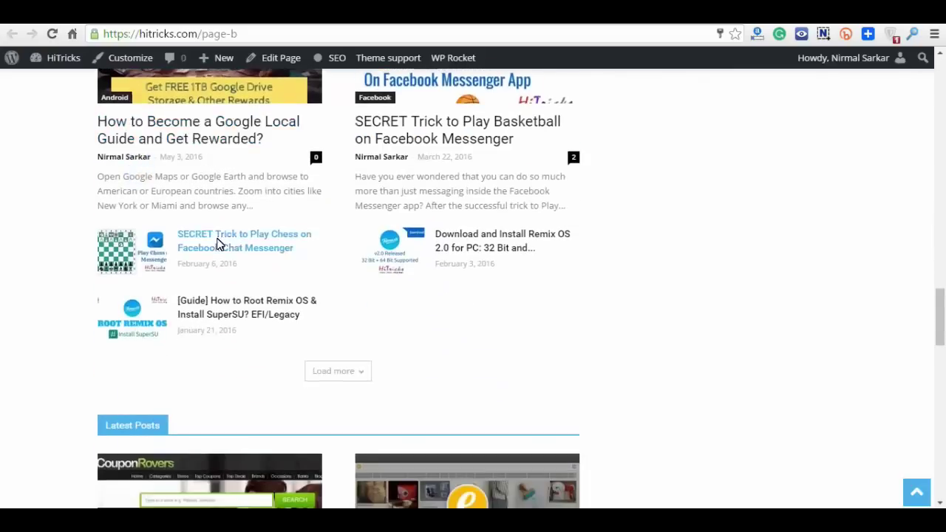
scroll(272, 290, "up", 1)
scroll(273, 290, "down", 3)
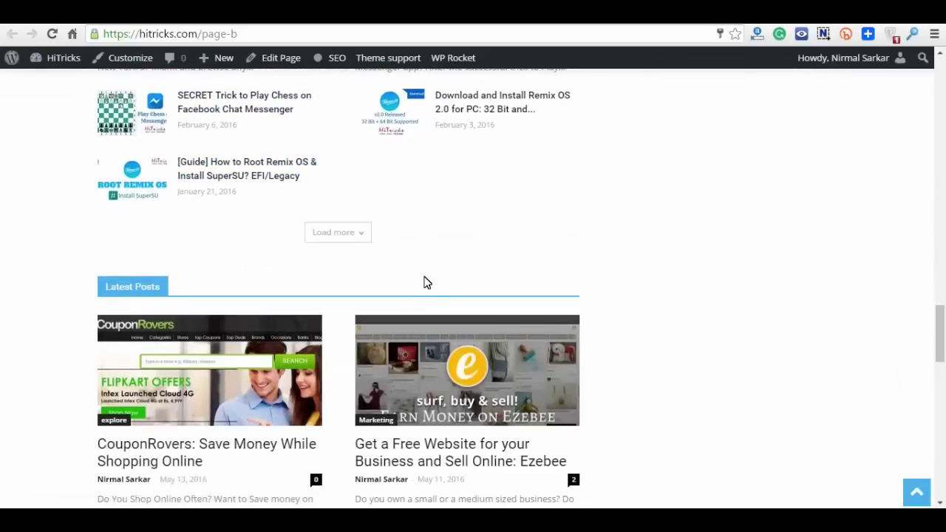
scroll(155, 216, "down", 1)
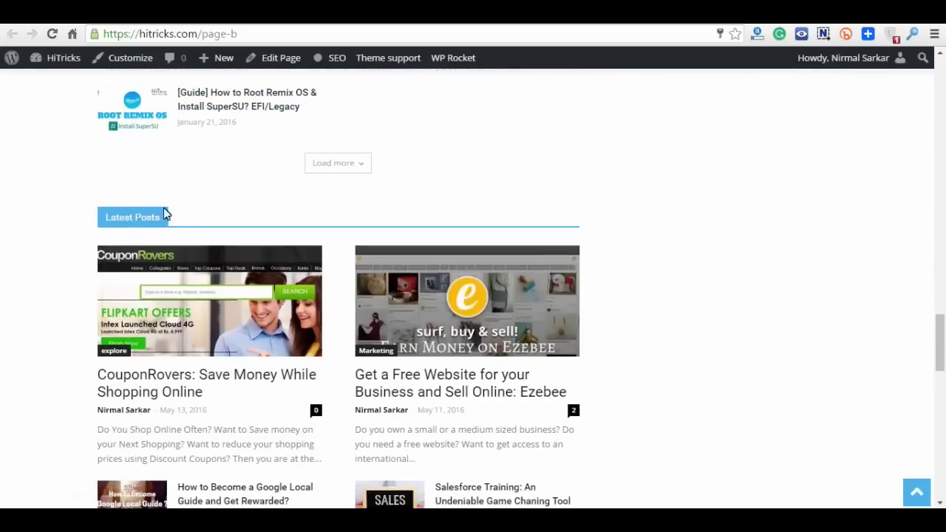
scroll(446, 237, "down", 2)
scroll(416, 212, "down", 6)
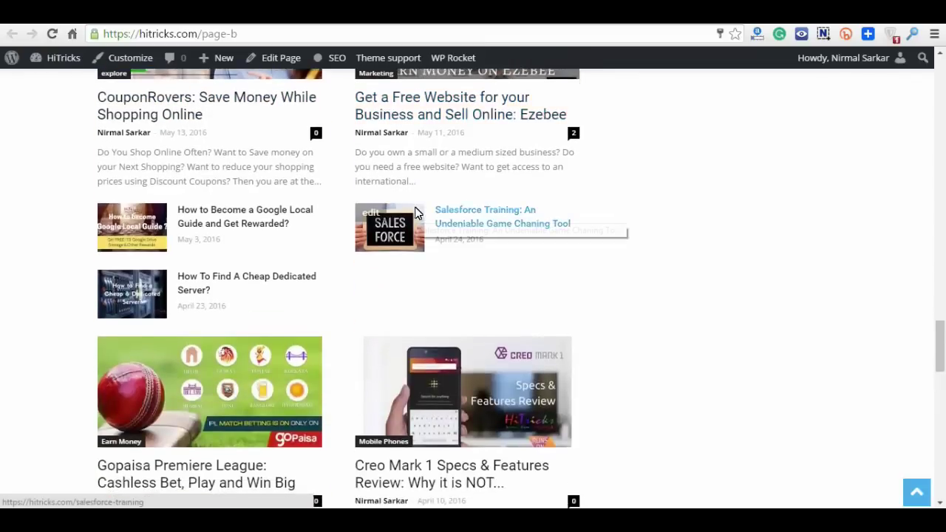
scroll(417, 212, "down", 7)
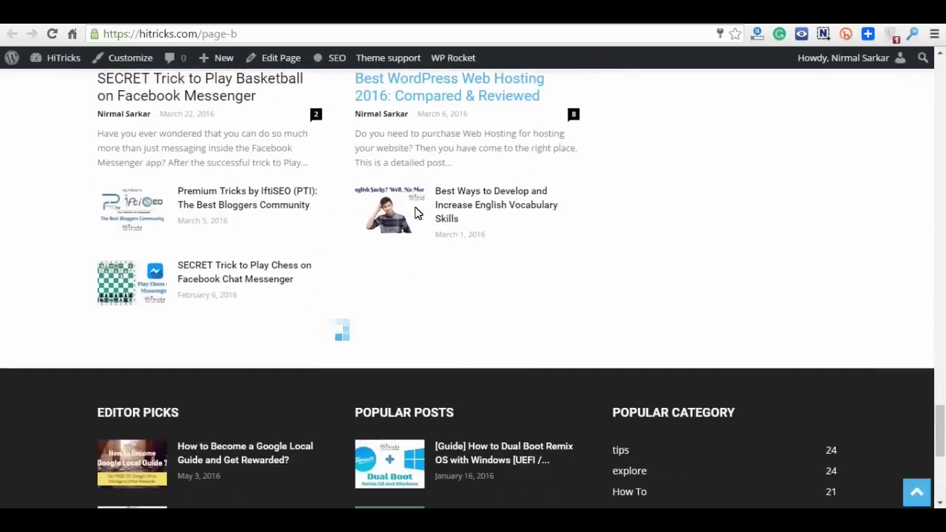
scroll(347, 340, "down", 3)
scroll(347, 340, "down", 4)
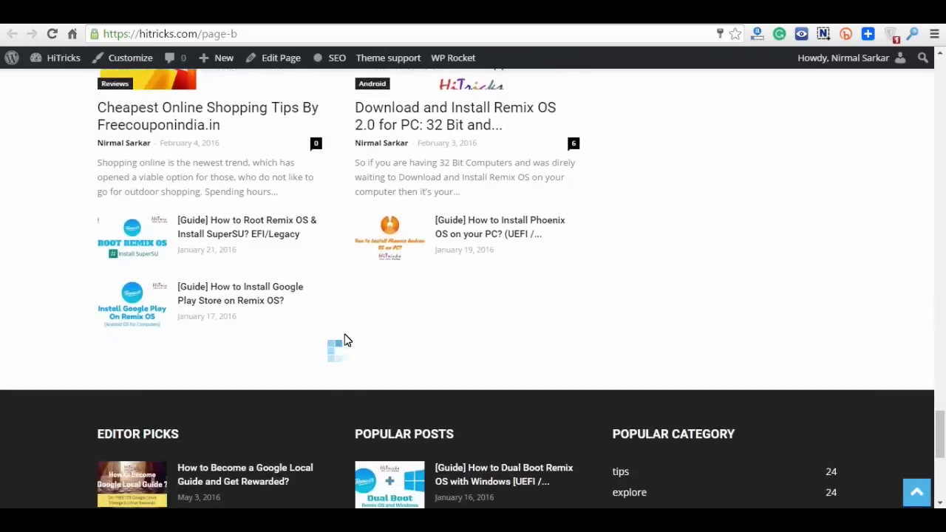
Compare the posts shown in the three big grids on the live page to check for repeated articles
scroll(347, 340, "up", 12)
scroll(345, 336, "up", 15)
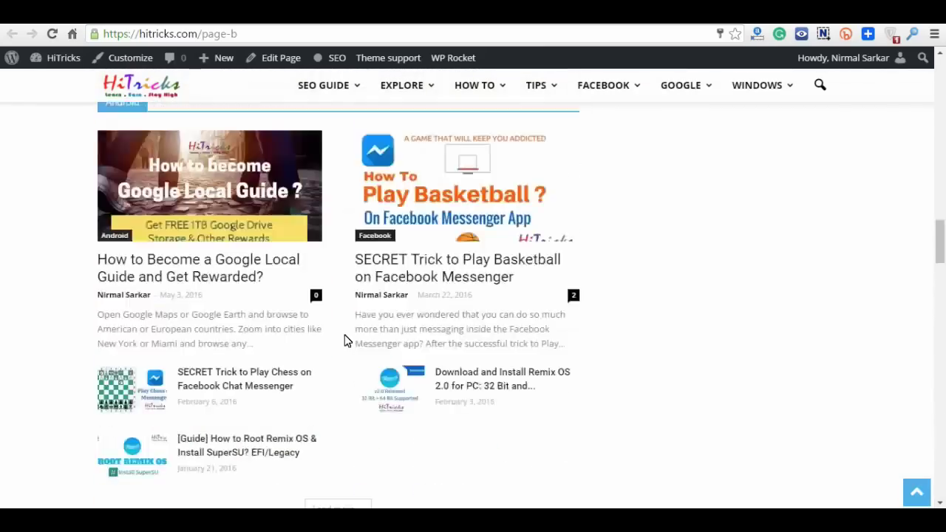
scroll(344, 335, "down", 2)
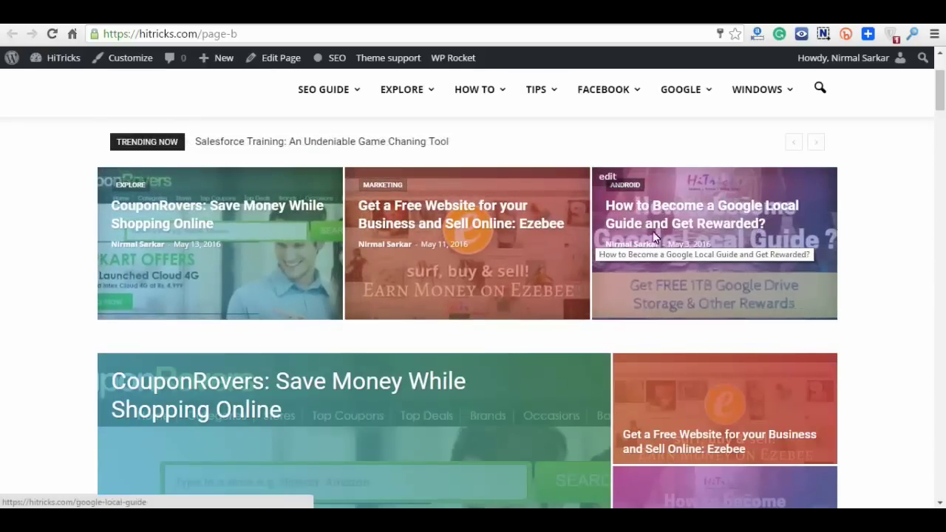
scroll(881, 247, "down", 3)
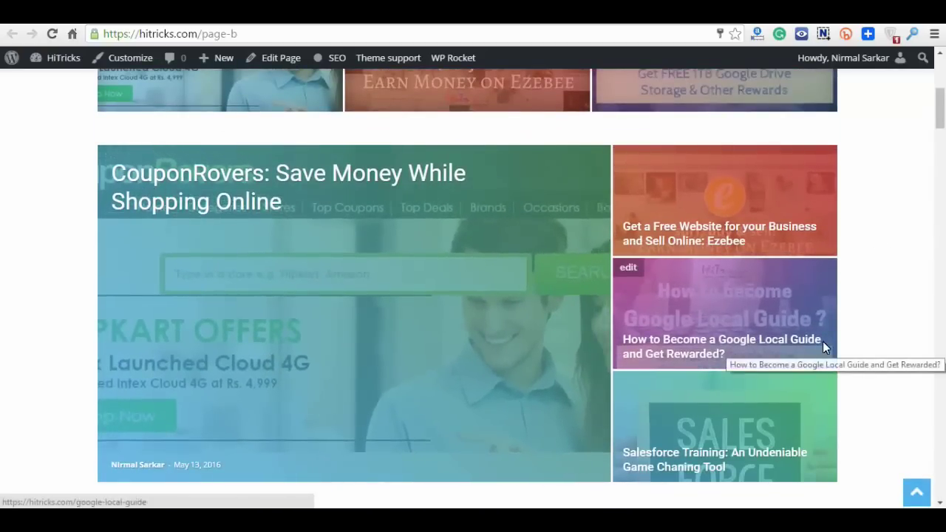
scroll(822, 342, "down", 3)
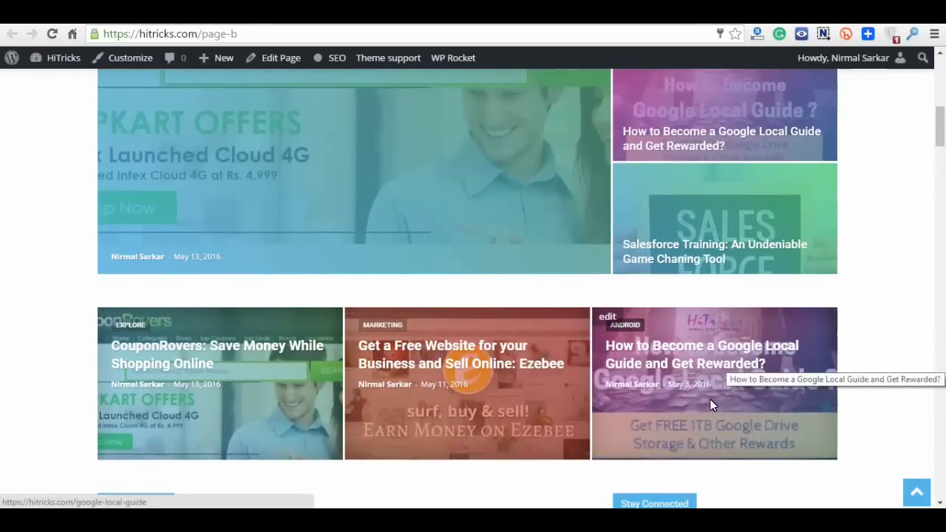
scroll(711, 399, "down", 4)
scroll(621, 293, "up", 3)
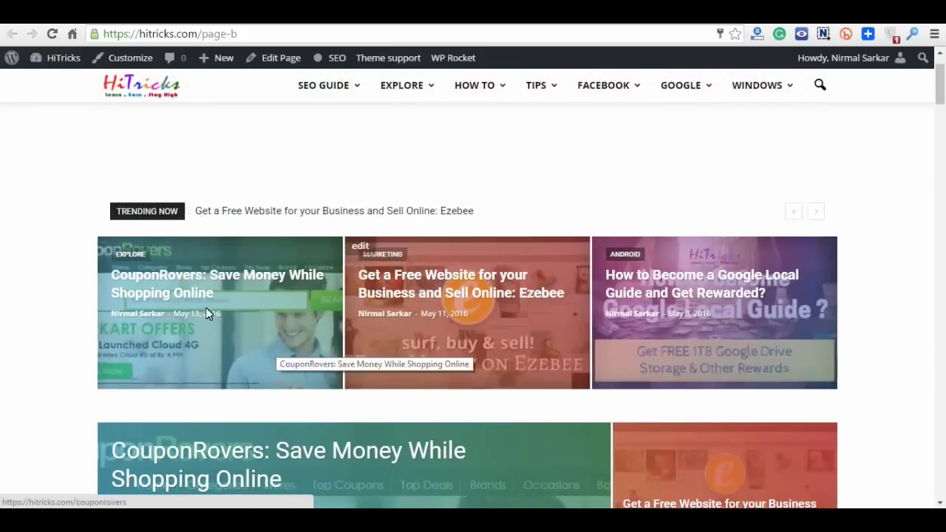
scroll(210, 307, "down", 5)
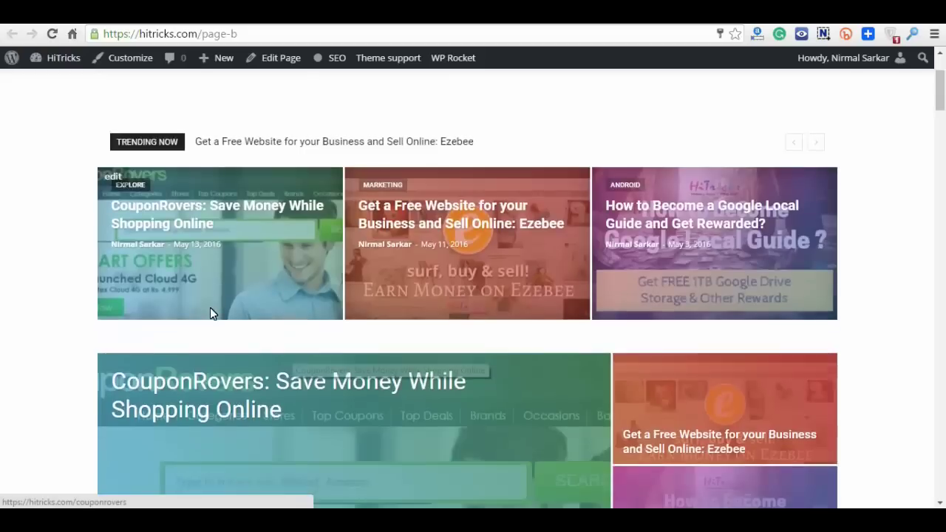
scroll(579, 288, "down", 1)
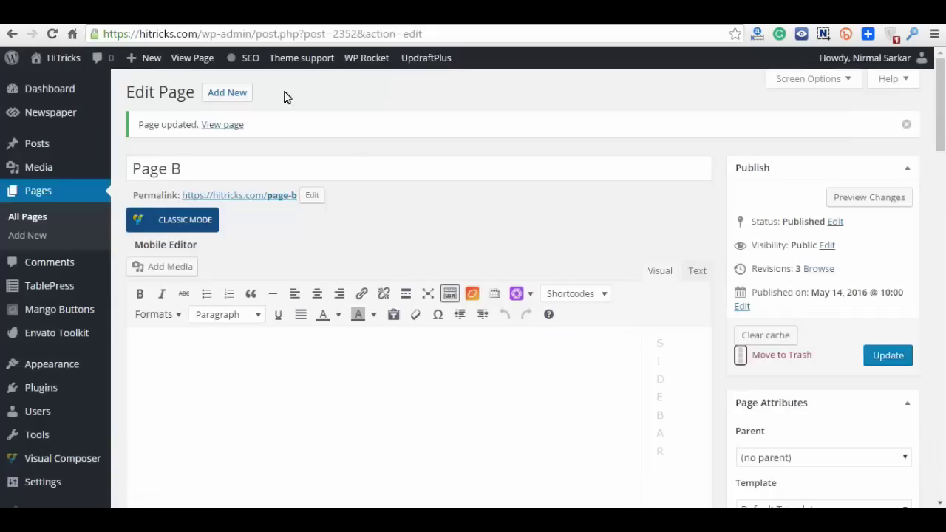
In the Page B editor, enter an Offset posts value for the Big Grid 2 element and save its settings
scroll(421, 249, "down", 10)
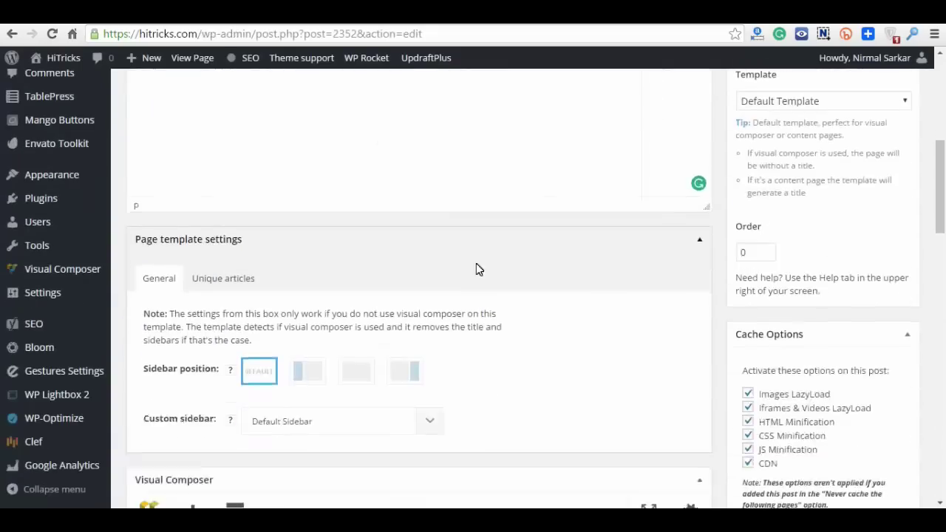
scroll(433, 307, "down", 2)
scroll(427, 308, "up", 3)
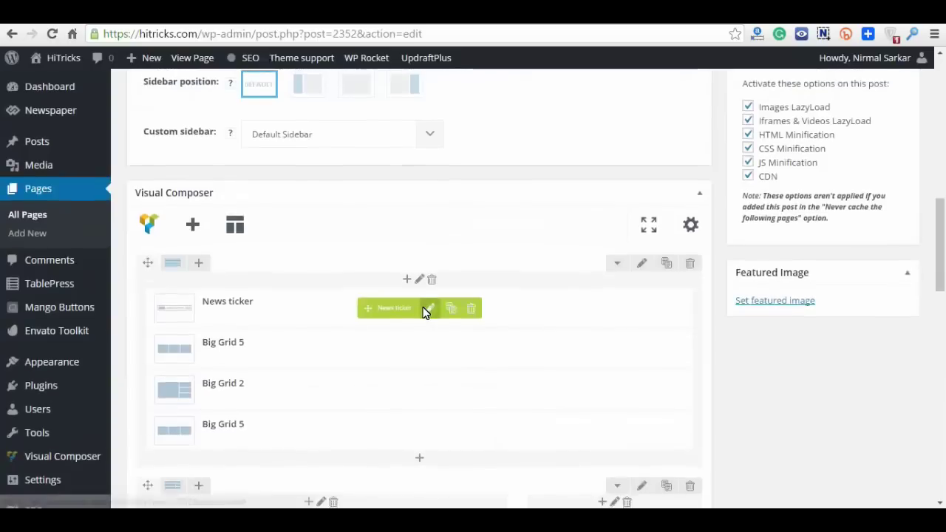
scroll(260, 355, "down", 2)
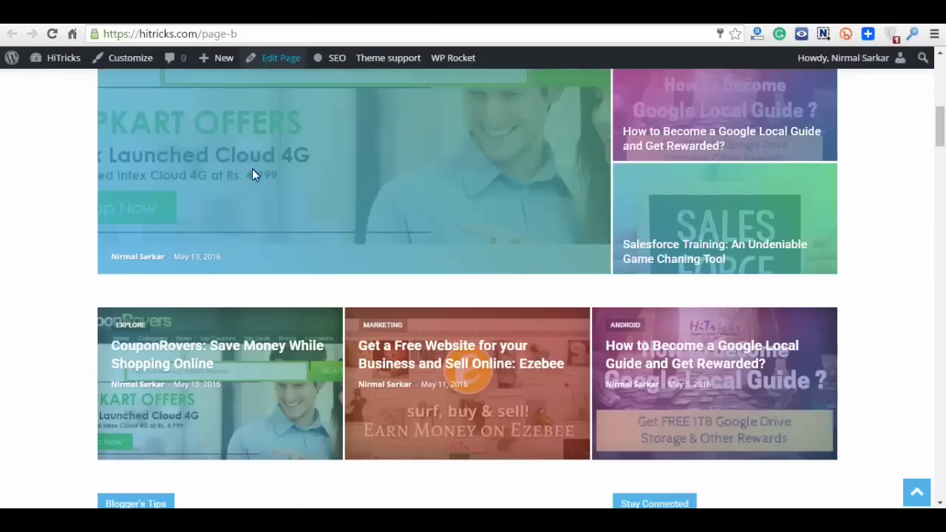
scroll(281, 196, "up", 7)
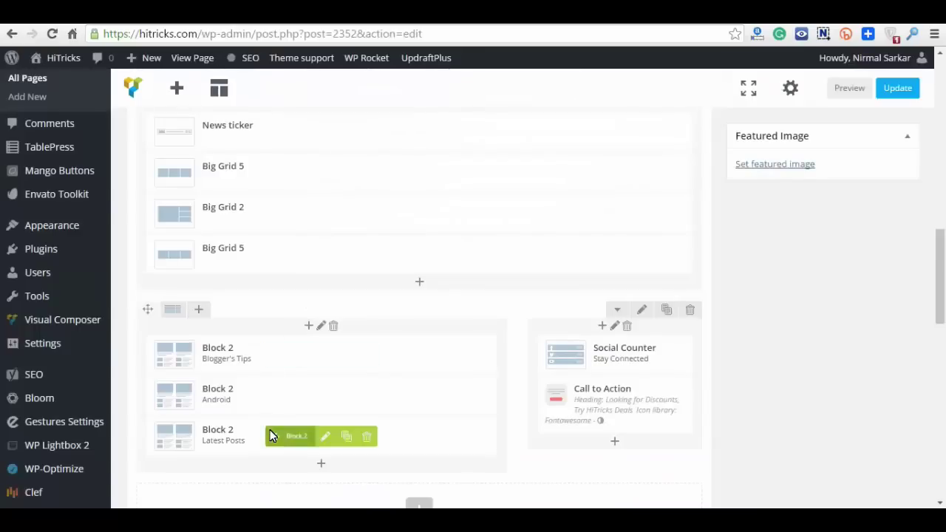
scroll(270, 436, "up", 3)
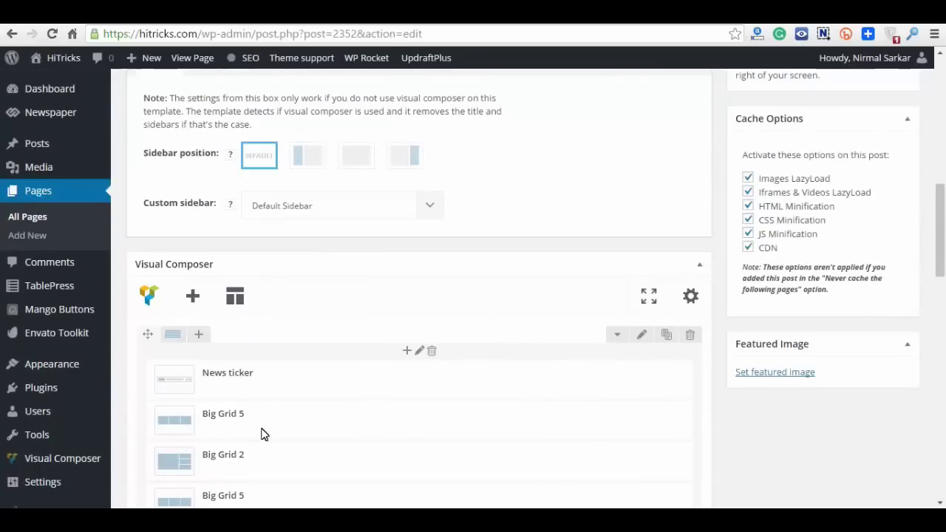
scroll(276, 444, "down", 1)
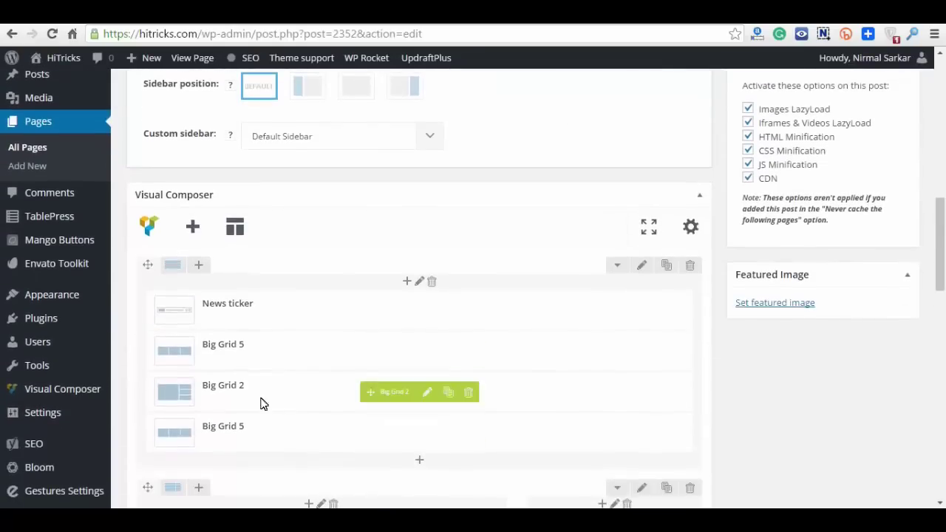
left_click(428, 393)
scroll(687, 333, "down", 3)
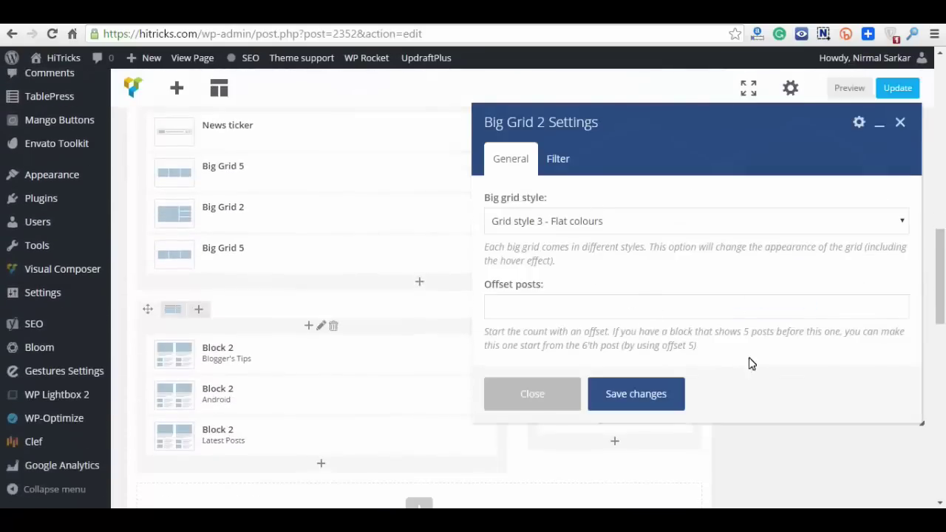
left_click(522, 317)
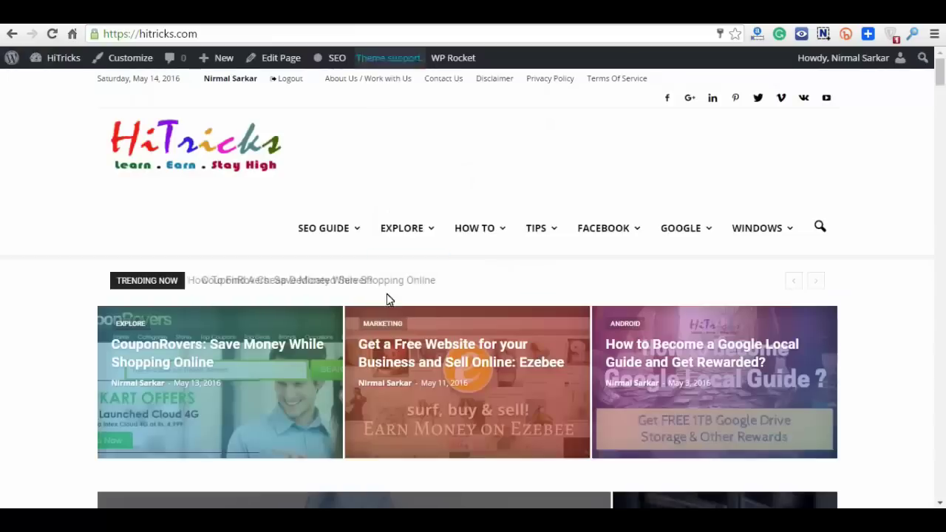
scroll(241, 360, "down", 2)
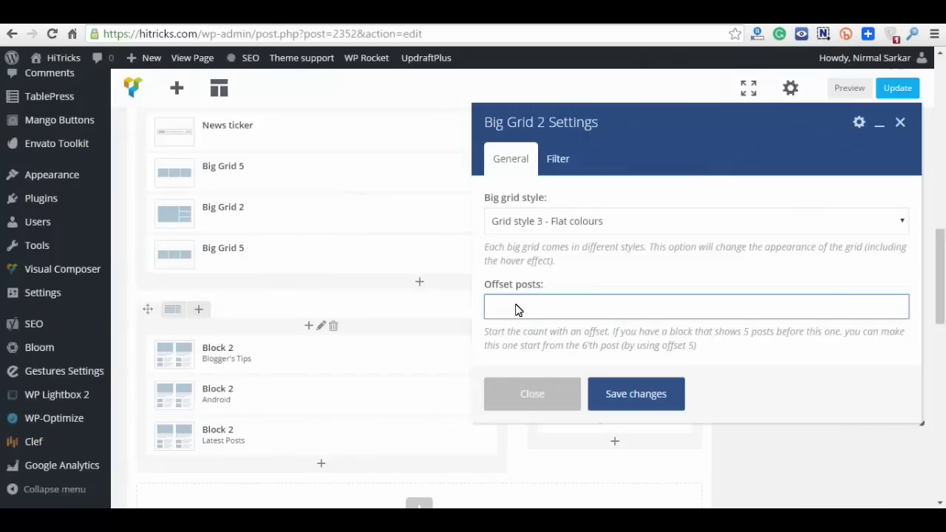
left_click(659, 394)
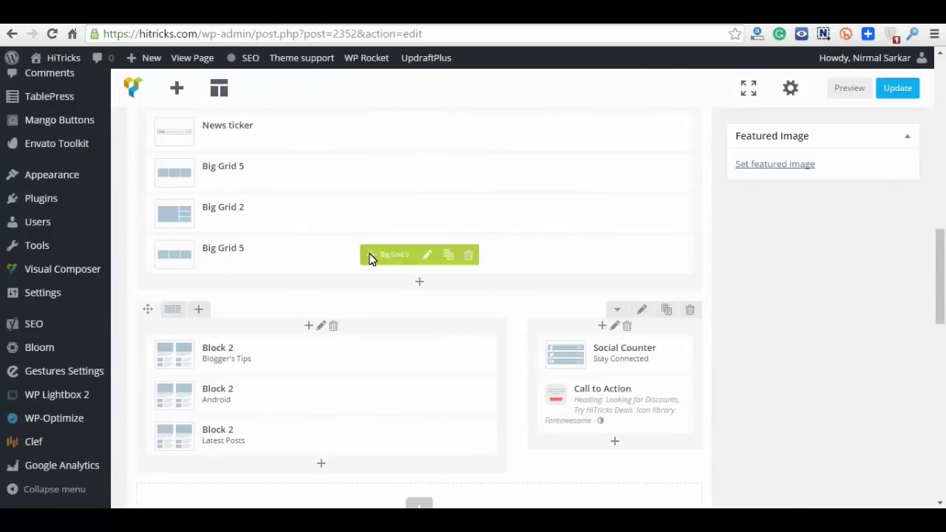
Set Offset posts to 8 for the last Big Grid 5 element, save its settings and update the page
left_click(427, 255)
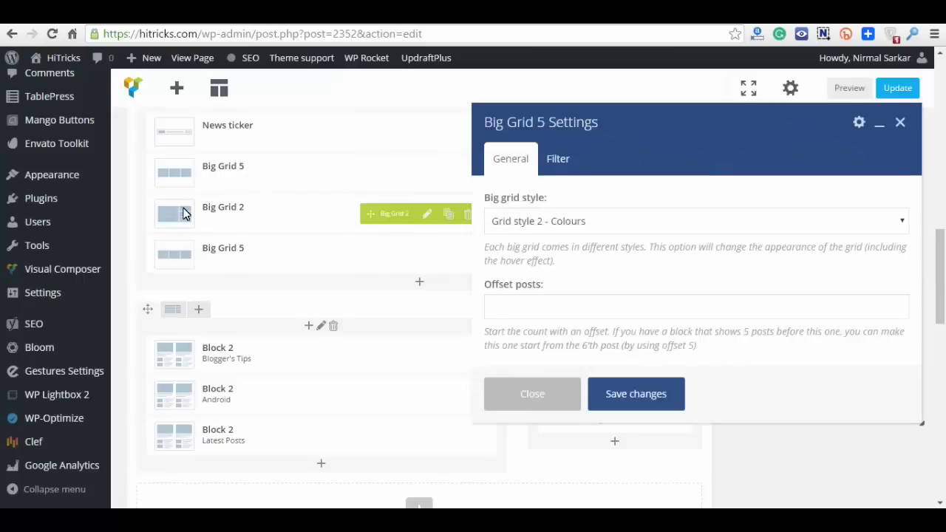
left_click(529, 315)
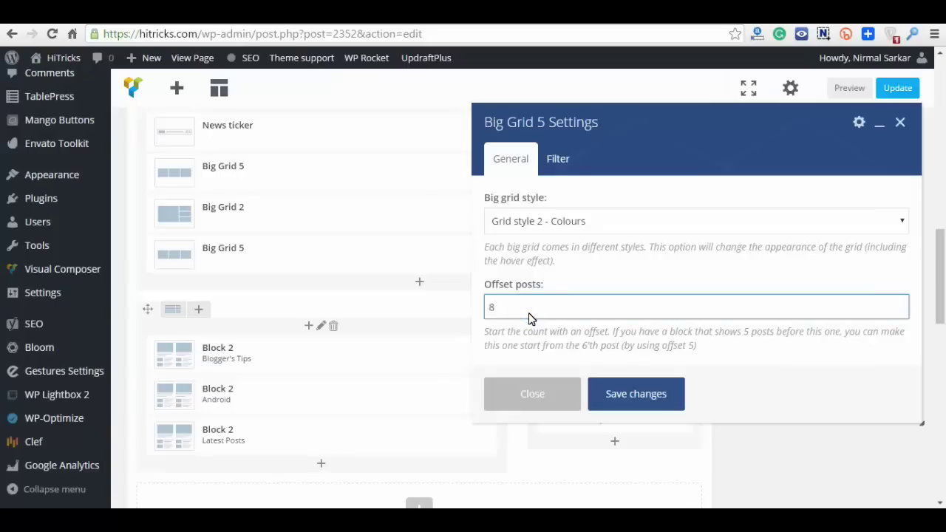
left_click(648, 400)
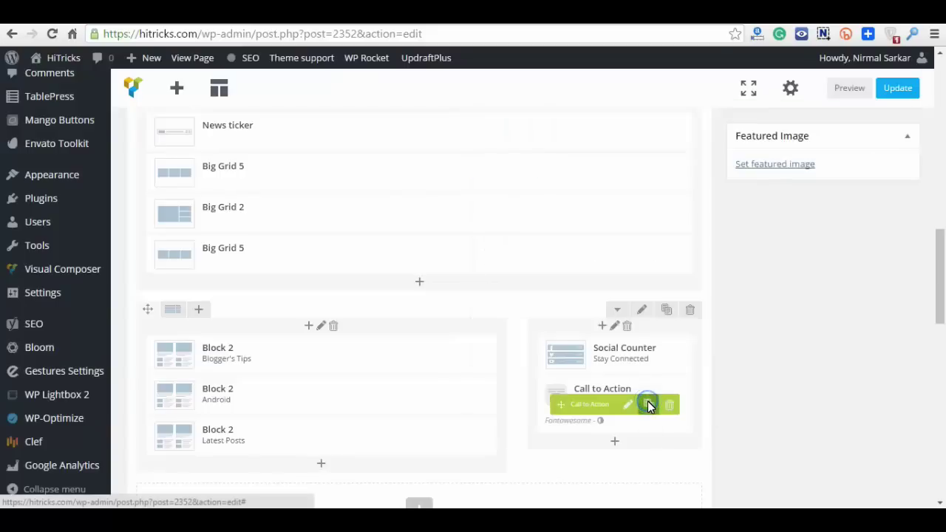
left_click(897, 88)
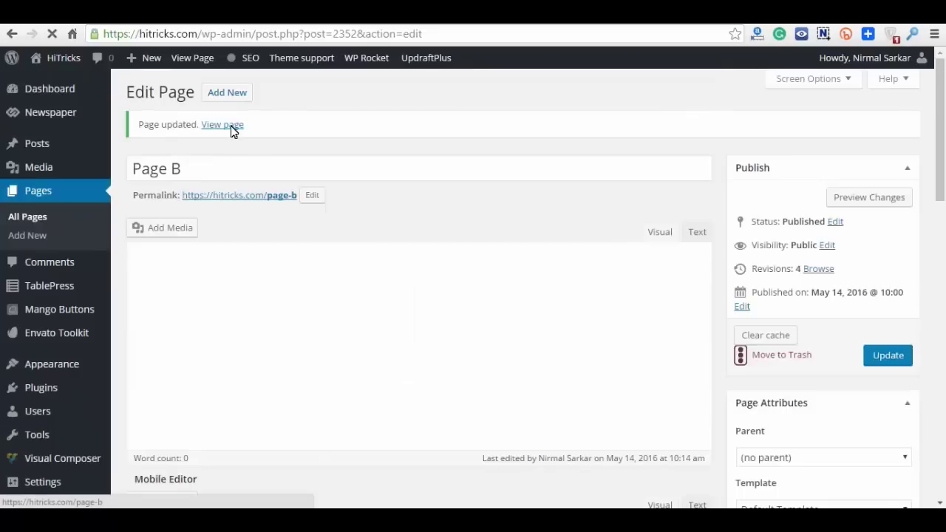
Open the updated Page B in a new tab and compare the three big grids for repeated posts
right_click(230, 126)
left_click(258, 138)
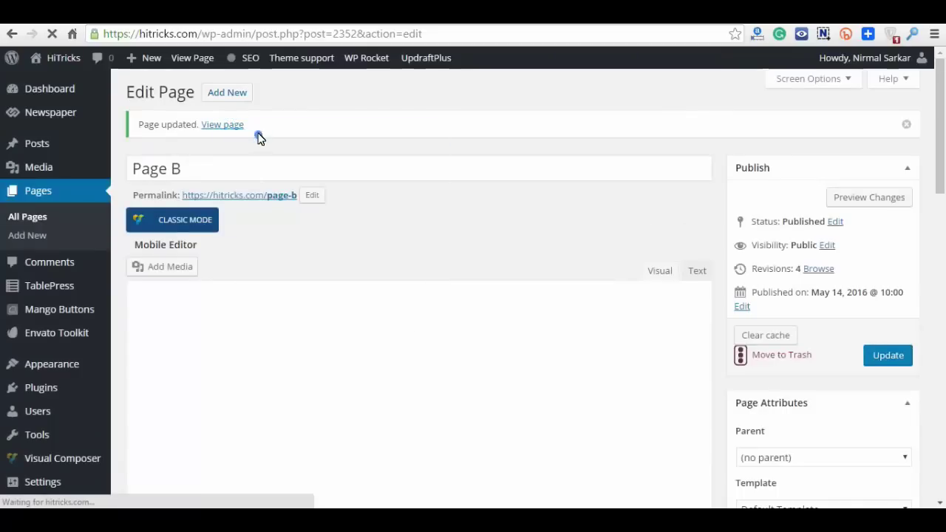
key("ctrl+Tab")
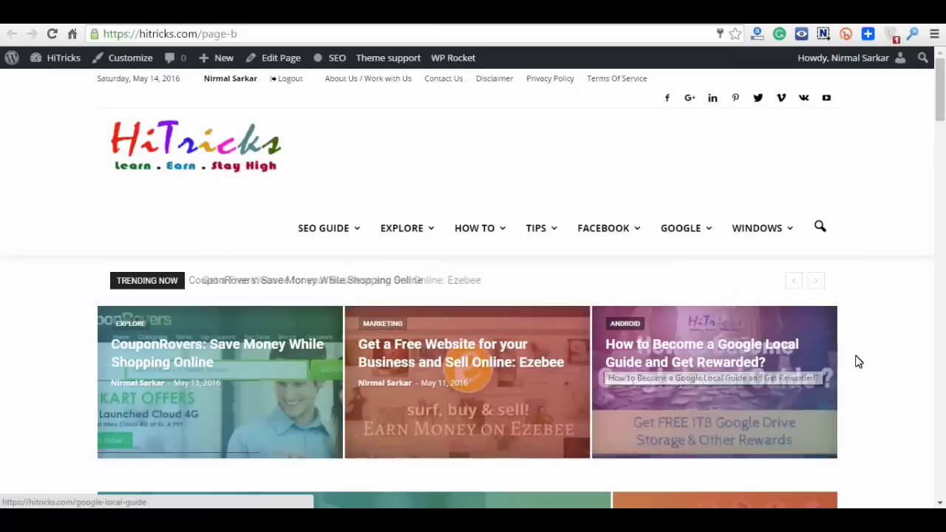
scroll(858, 361, "down", 3)
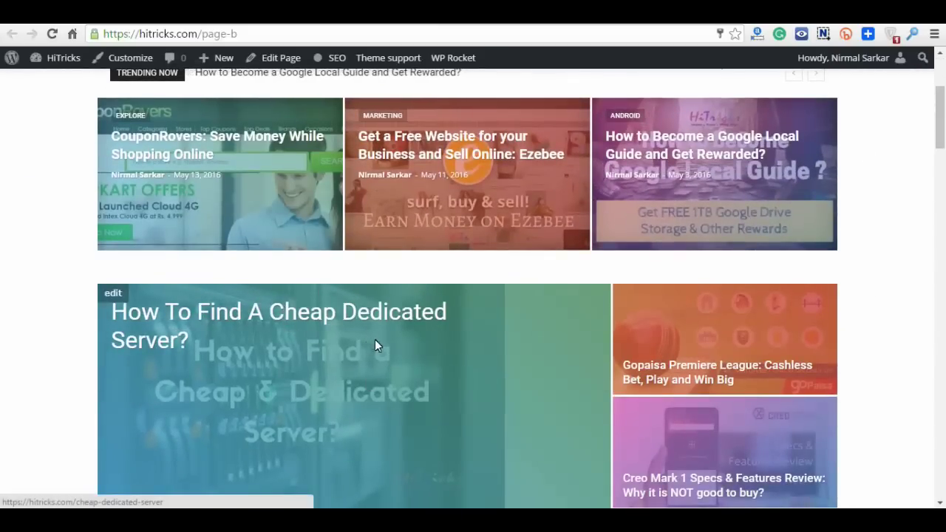
scroll(376, 342, "down", 1)
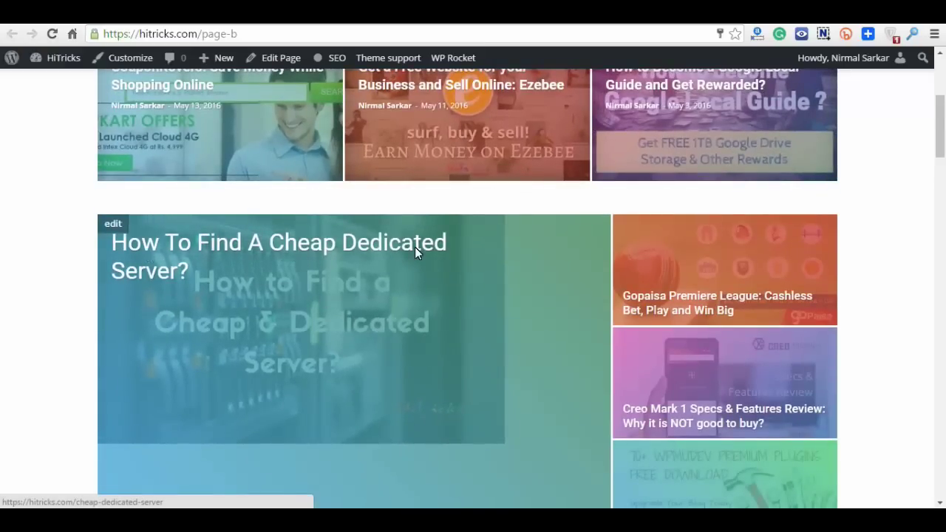
scroll(710, 303, "down", 1)
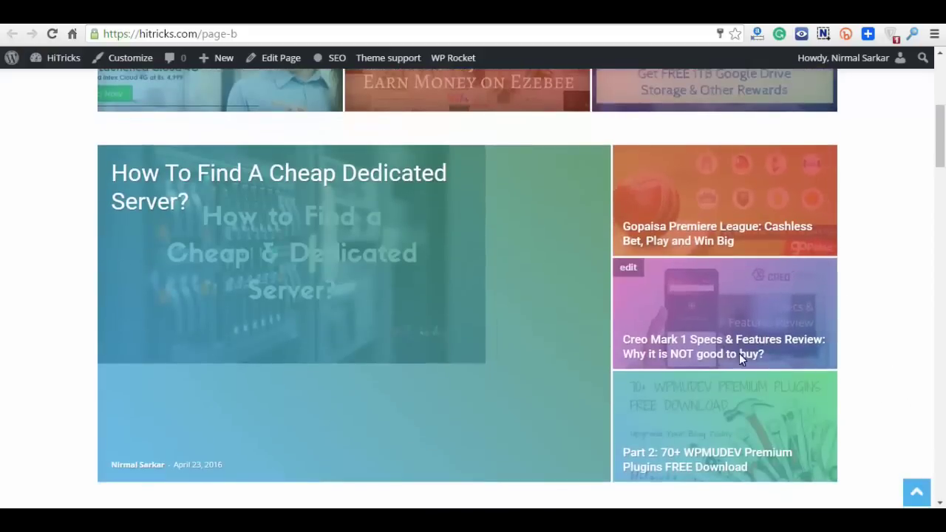
scroll(709, 347, "down", 3)
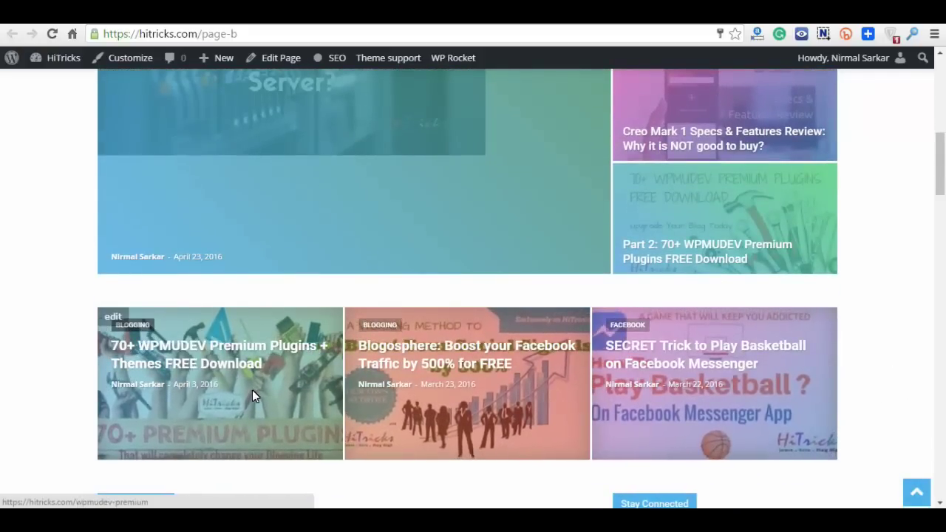
scroll(253, 392, "up", 4)
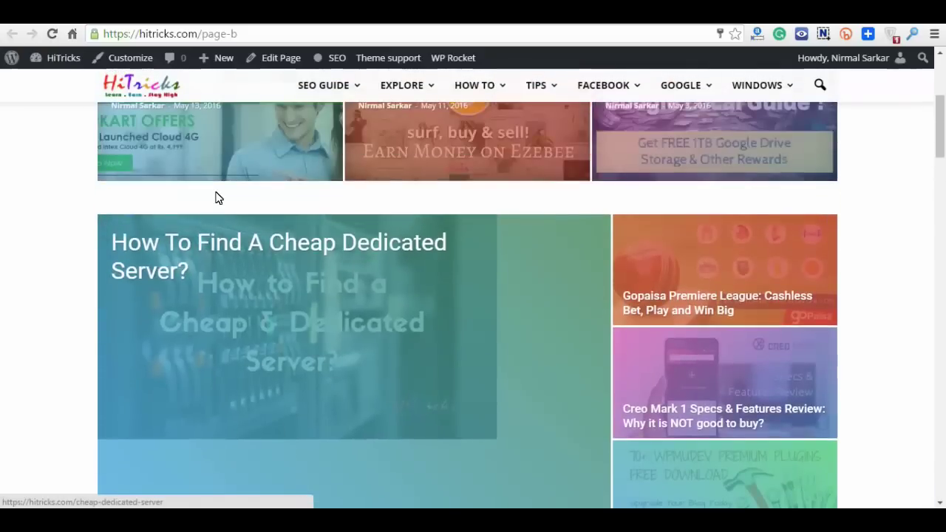
scroll(677, 458, "down", 3)
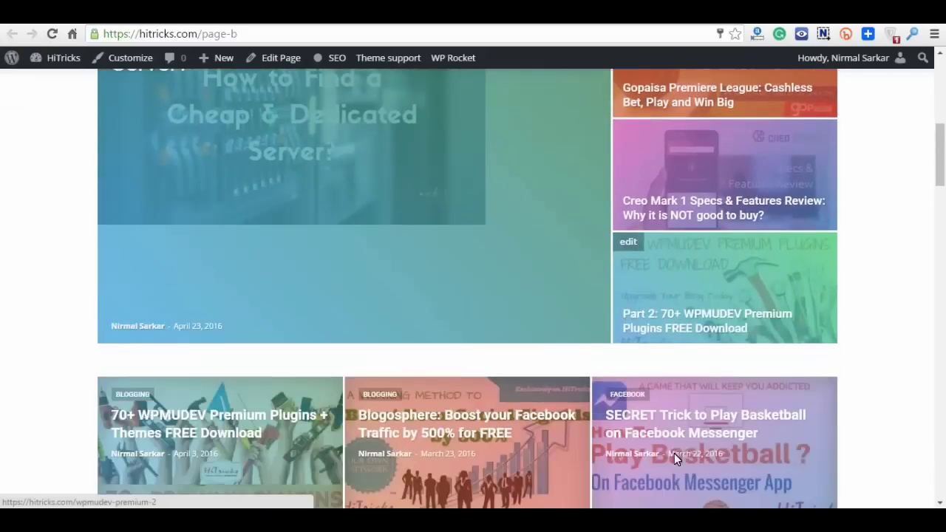
scroll(427, 440, "up", 3)
scroll(425, 460, "down", 2)
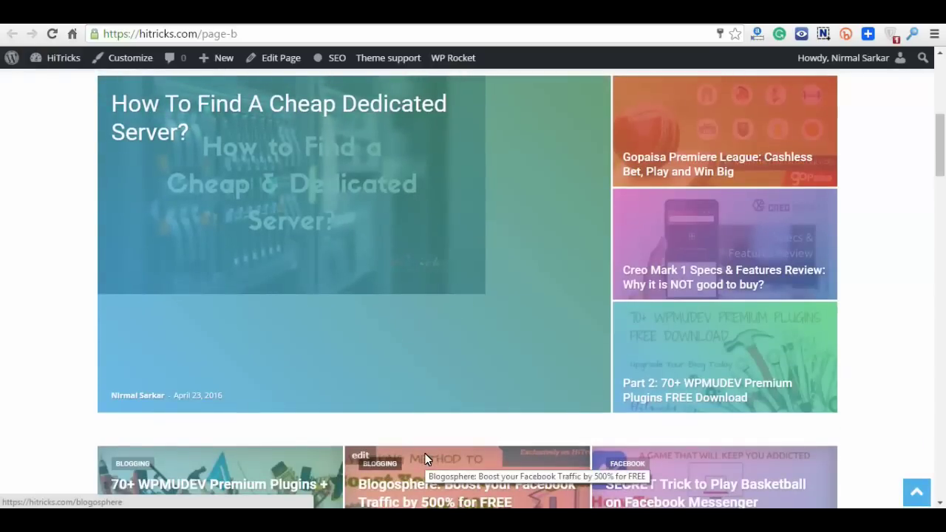
scroll(425, 460, "up", 5)
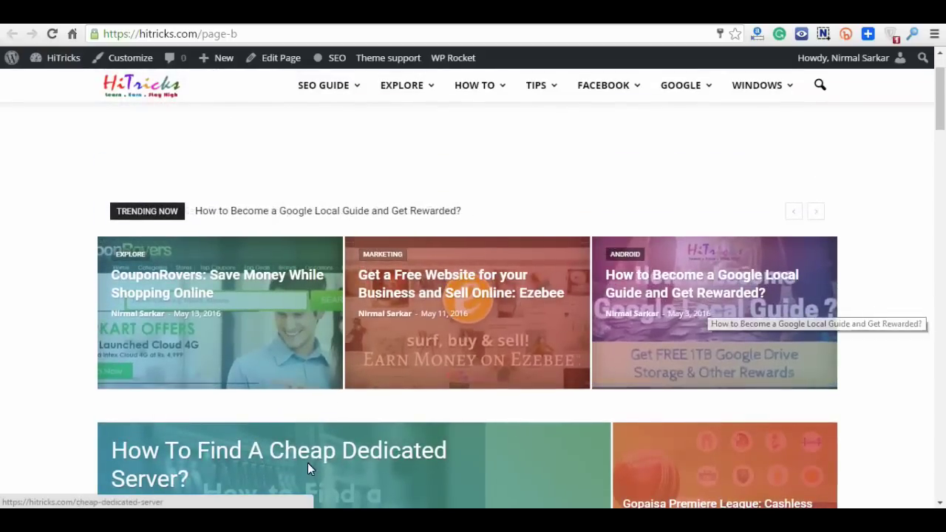
scroll(326, 451, "down", 1)
In the WordPress Reading settings, set the static front page to Page B
scroll(405, 422, "down", 6)
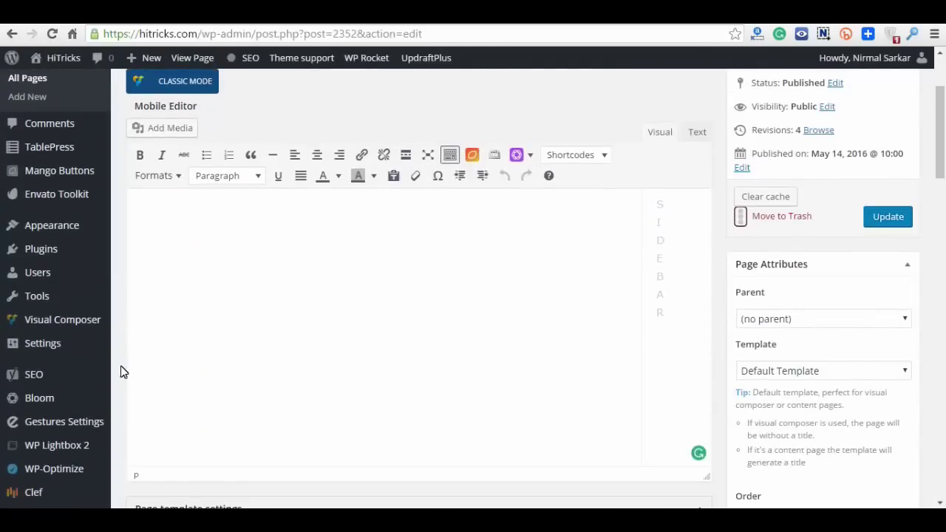
scroll(122, 372, "down", 3)
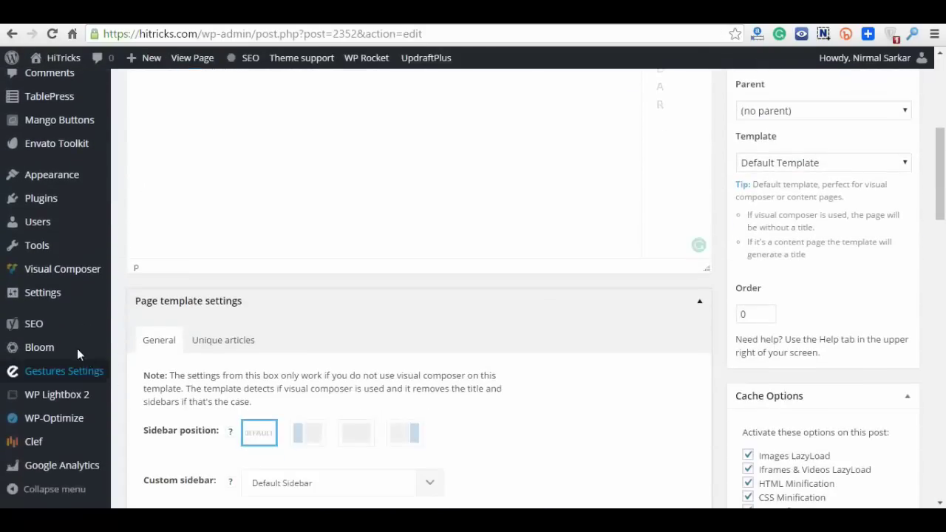
mouse_move(55, 296)
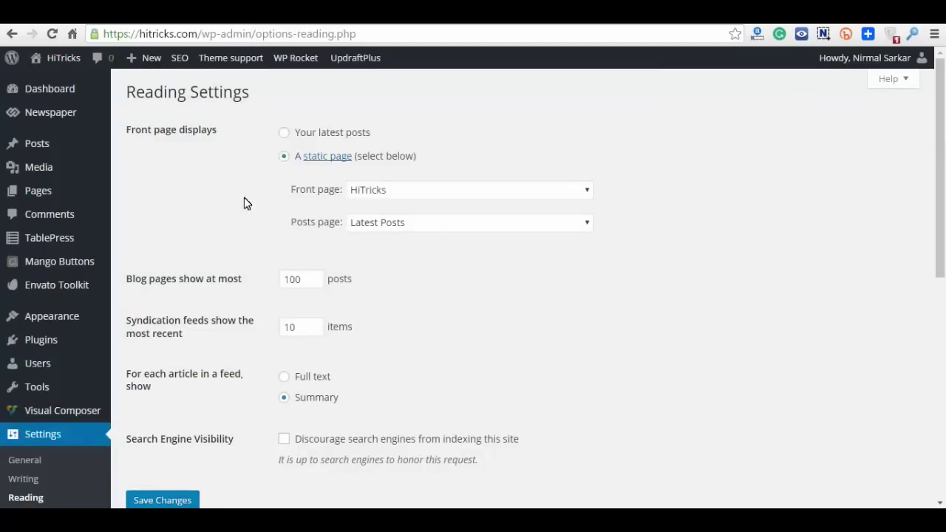
left_click(376, 196)
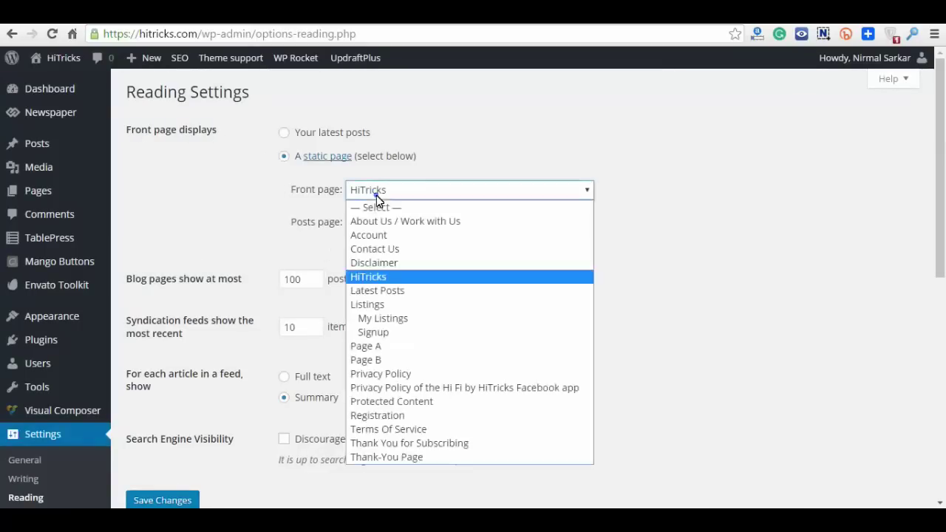
left_click(404, 192)
left_click(405, 190)
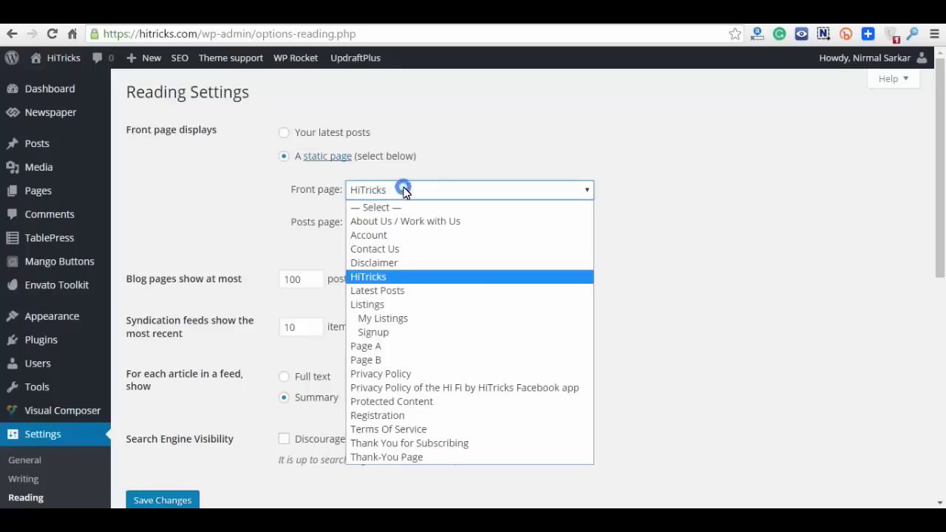
left_click(404, 361)
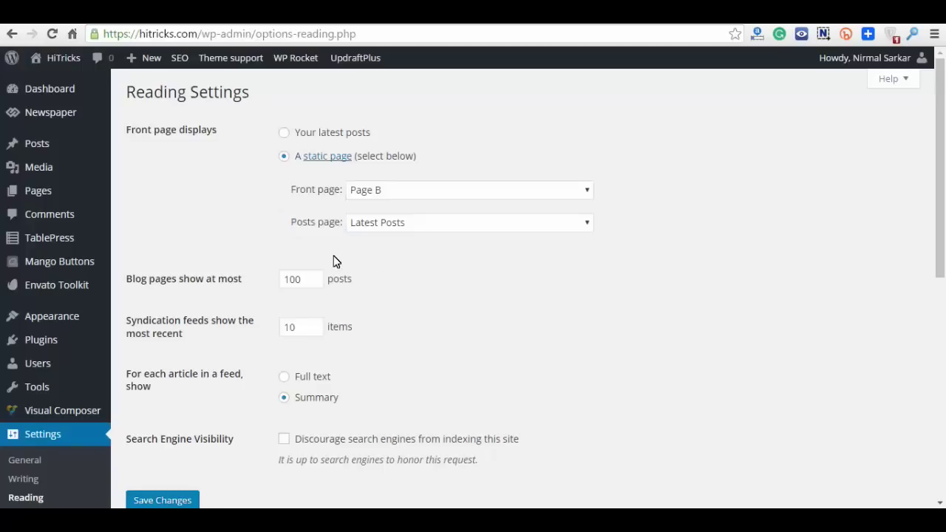
Set the Posts page to Page A and save the Reading settings
left_click(392, 225)
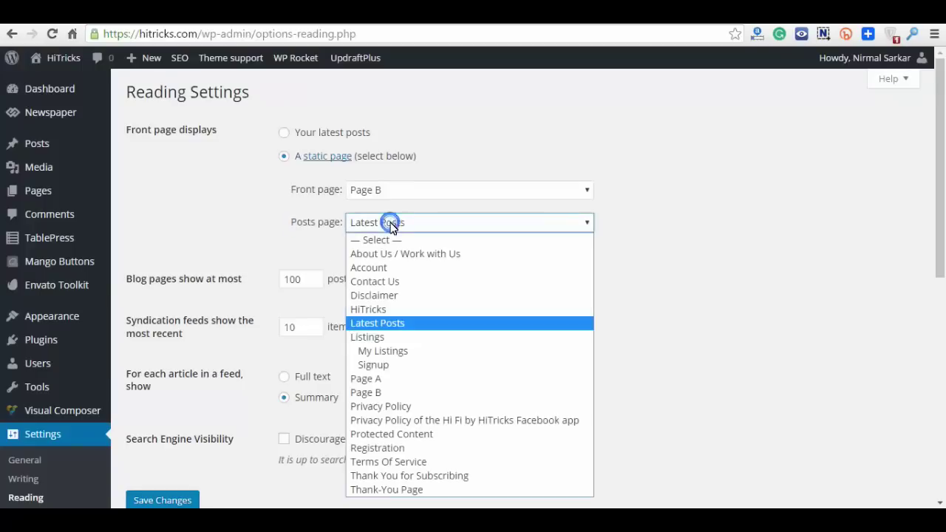
left_click(386, 380)
scroll(496, 362, "down", 3)
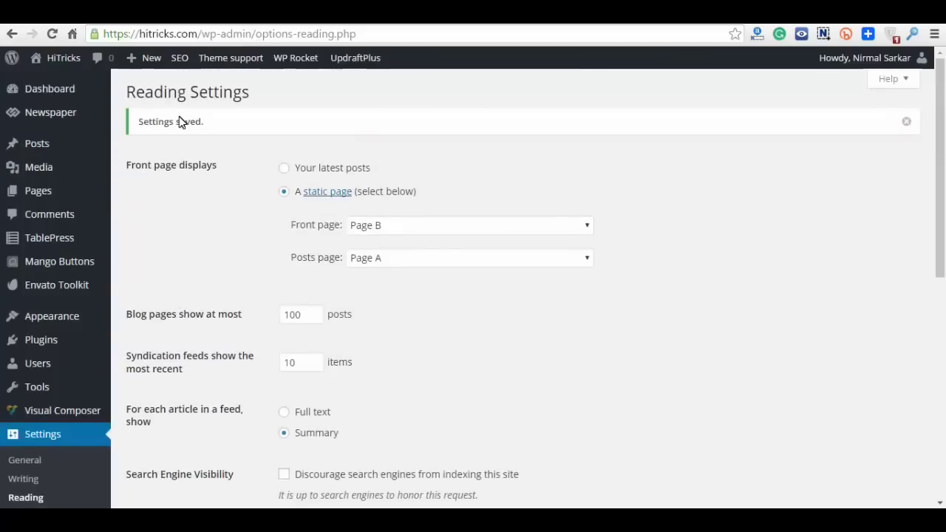
Load hitricks.com in a new browser tab and examine the homepage from the big grids down to the footer
key("ctrl+t")
type("hitricks.com")
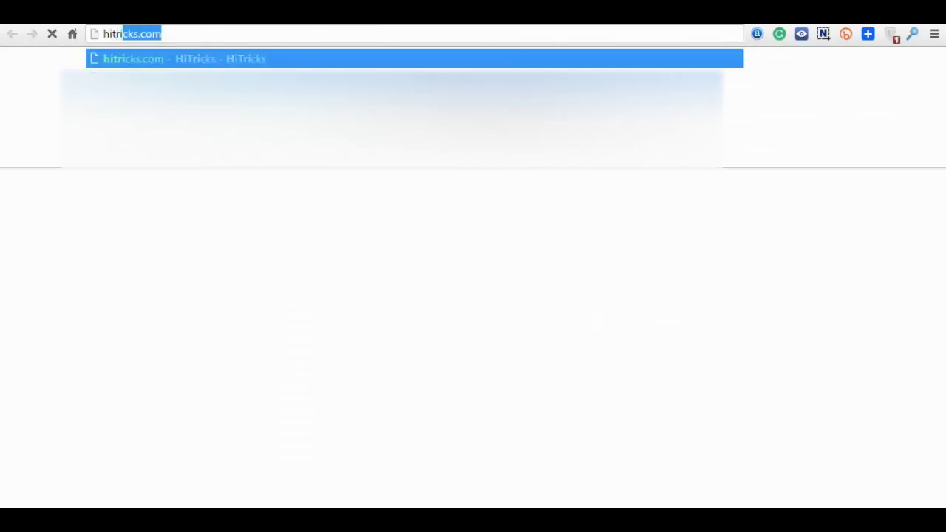
key("Return")
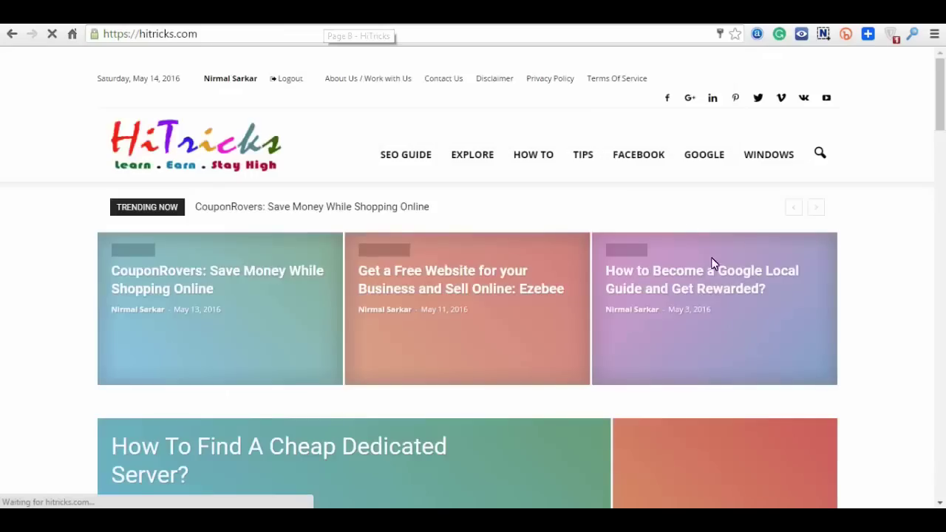
scroll(717, 264, "down", 2)
scroll(830, 252, "down", 3)
scroll(829, 251, "up", 2)
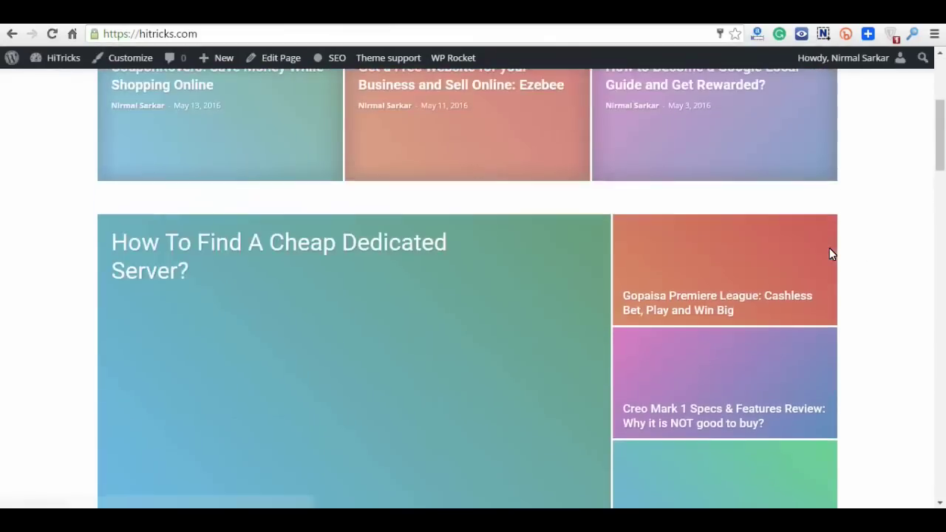
scroll(830, 252, "down", 2)
scroll(830, 251, "down", 6)
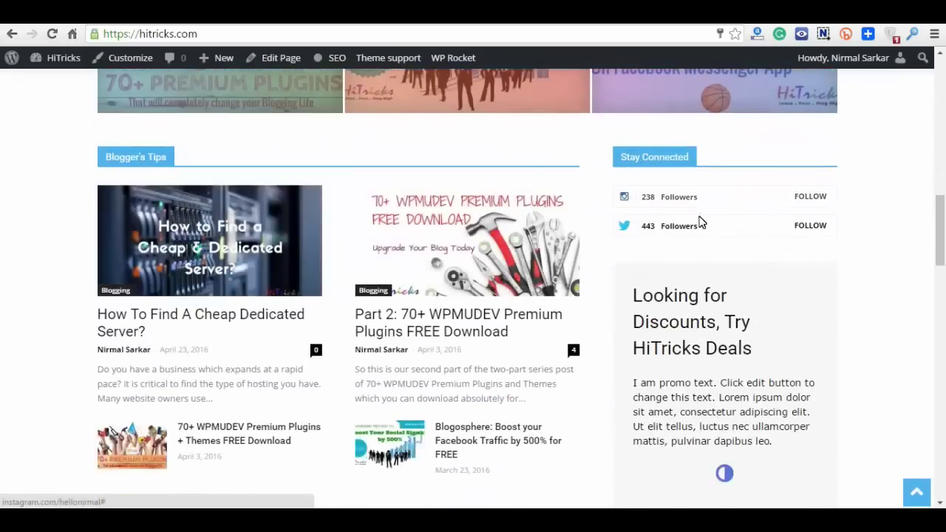
scroll(699, 226, "down", 3)
scroll(707, 192, "down", 8)
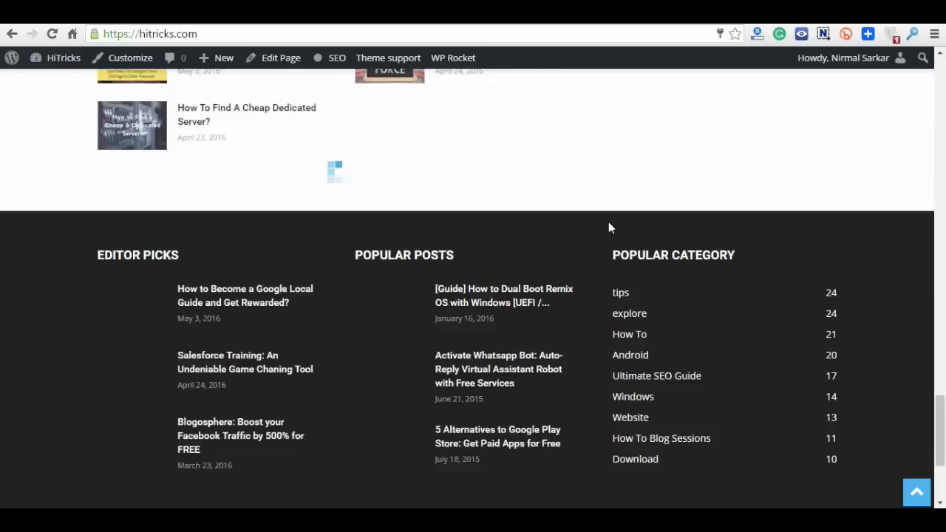
scroll(609, 226, "up", 4)
scroll(609, 226, "up", 12)
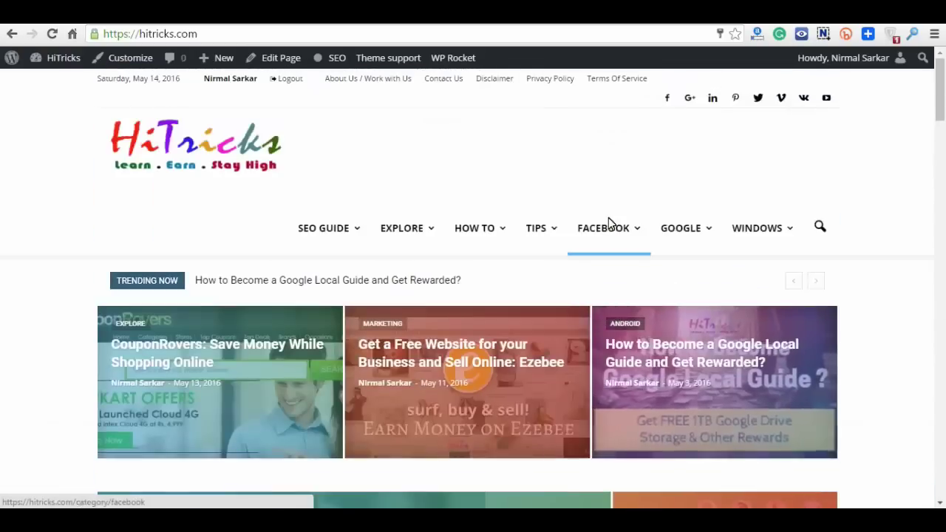